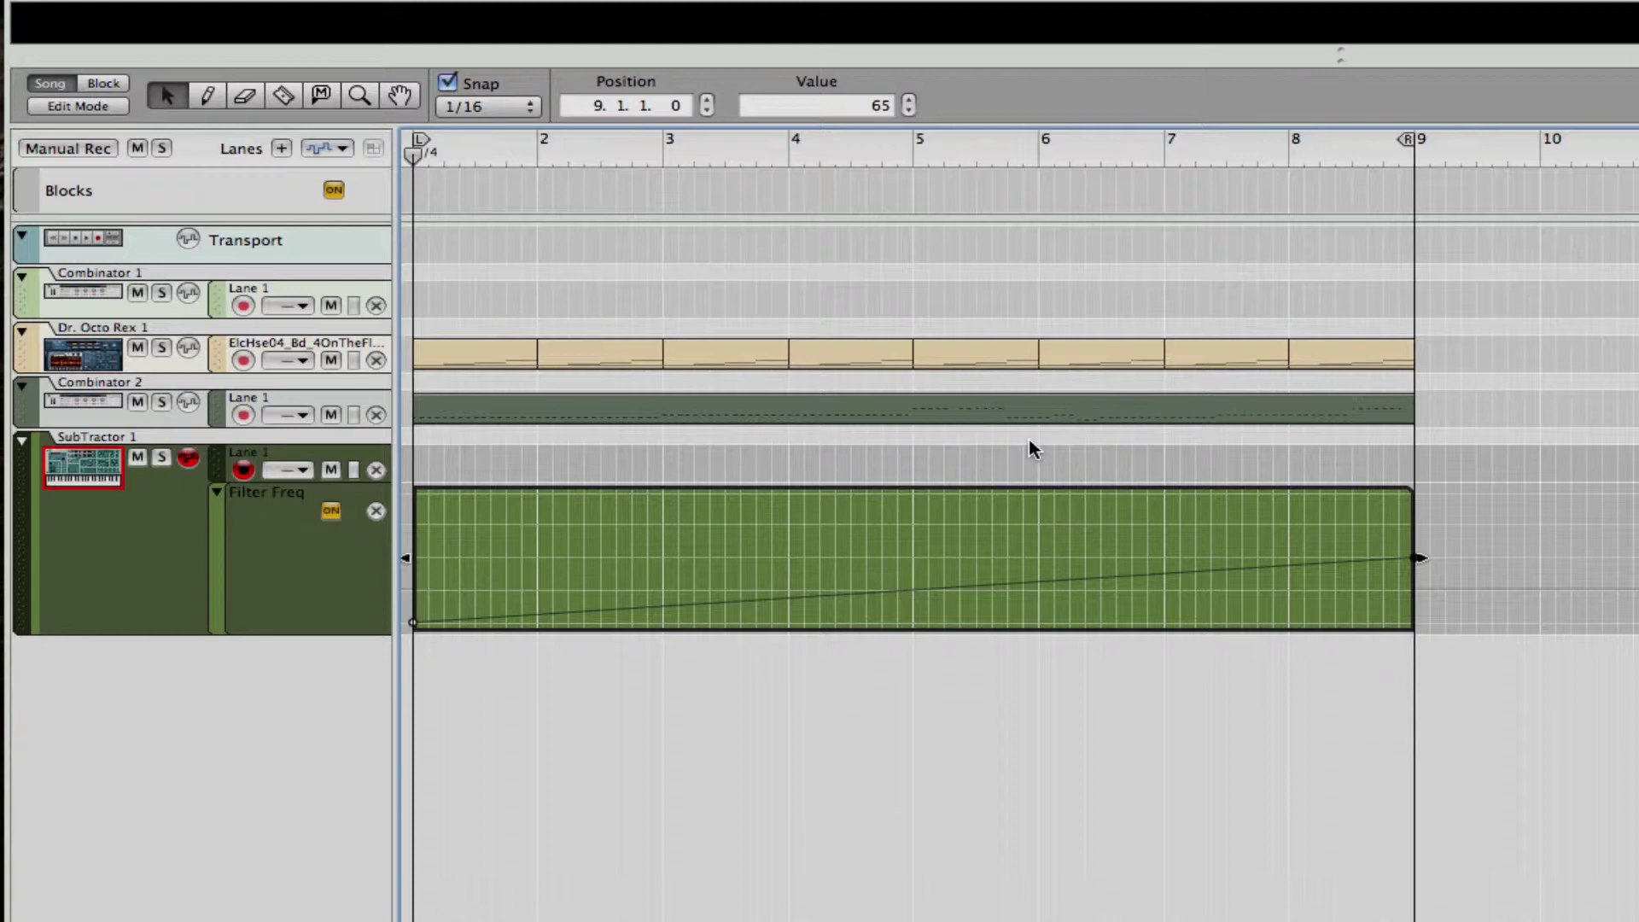
# Step: Switch through the sequencer's editing tools in turn, including Magnify, Mute, Selection, Eraser, Pencil and Razor
pyautogui.press('y')
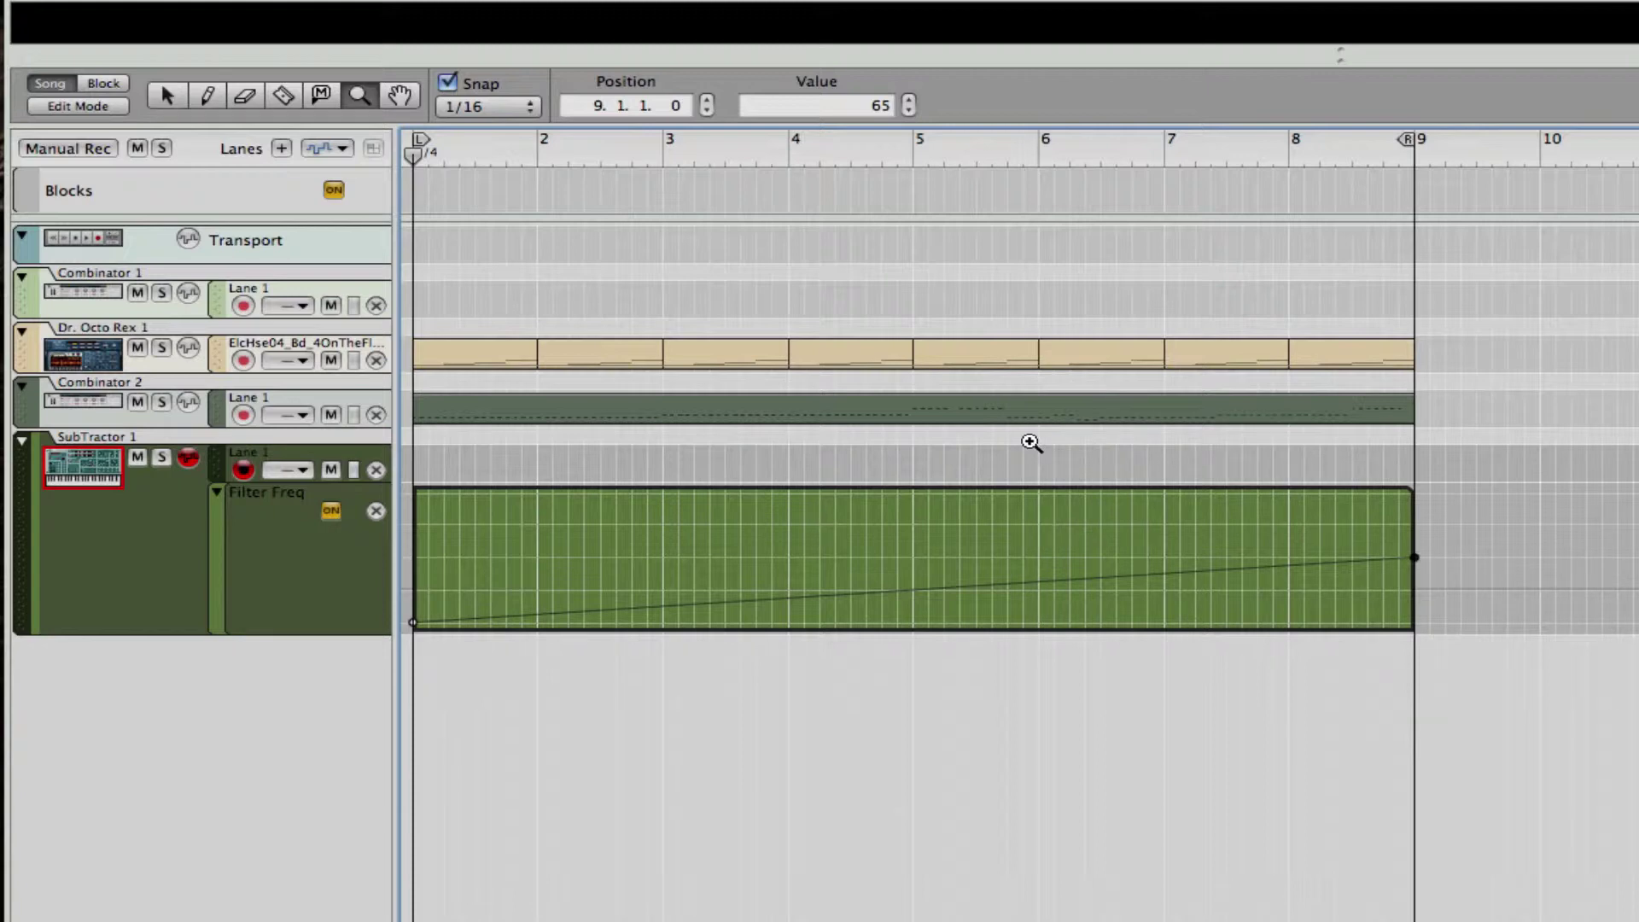
pyautogui.press('t')
pyautogui.rightClick(1028, 439)
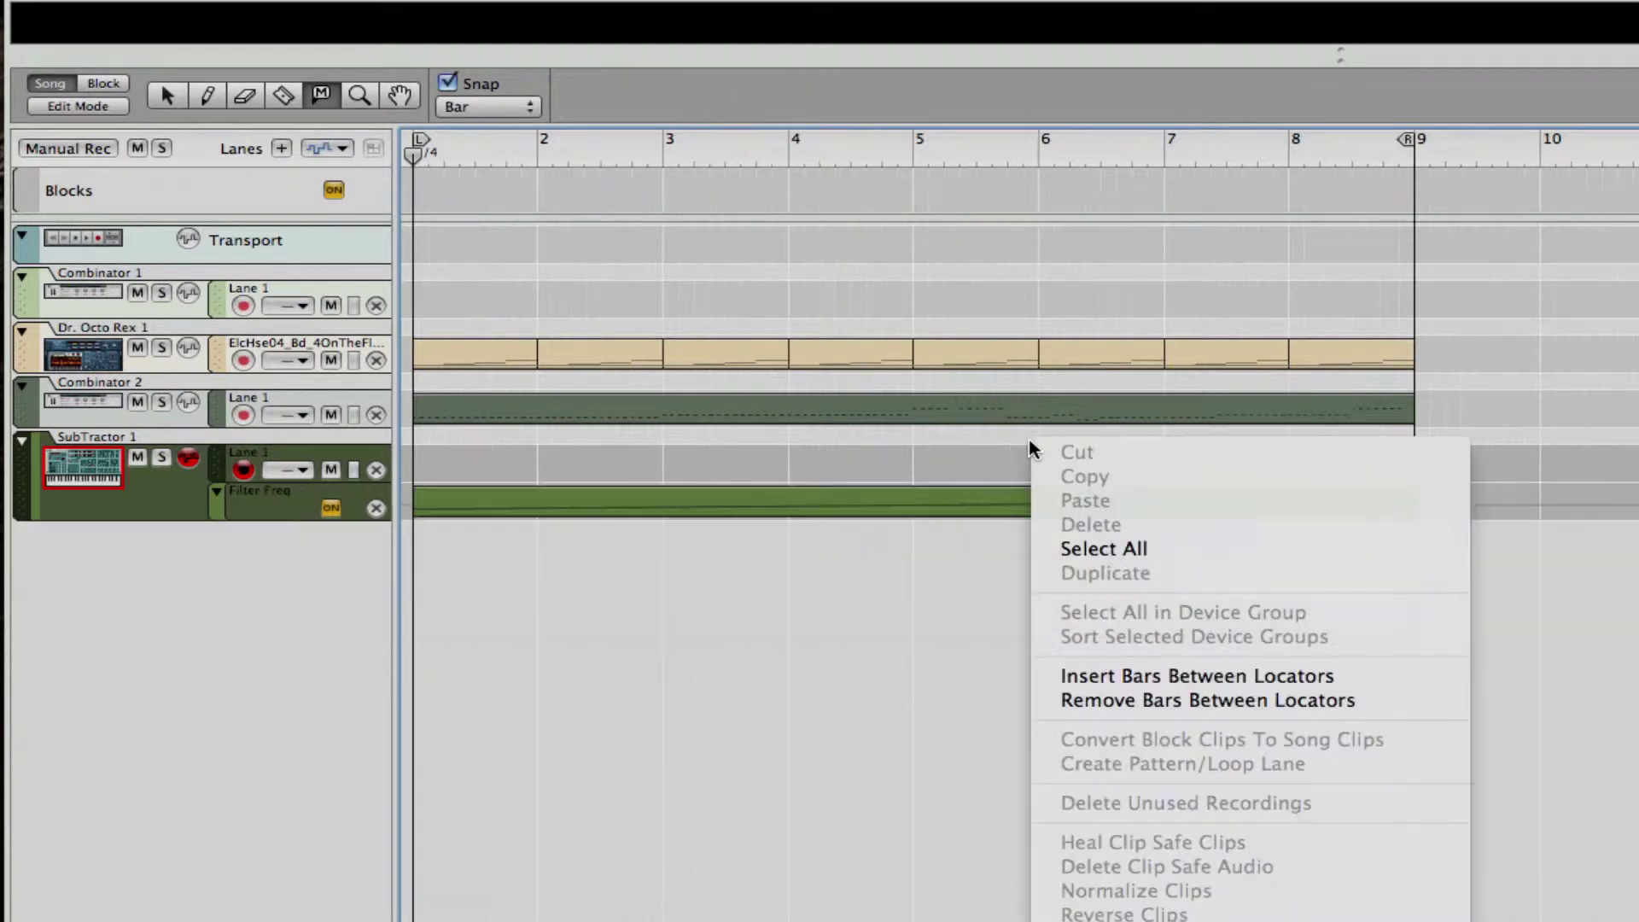
pyautogui.click(805, 432)
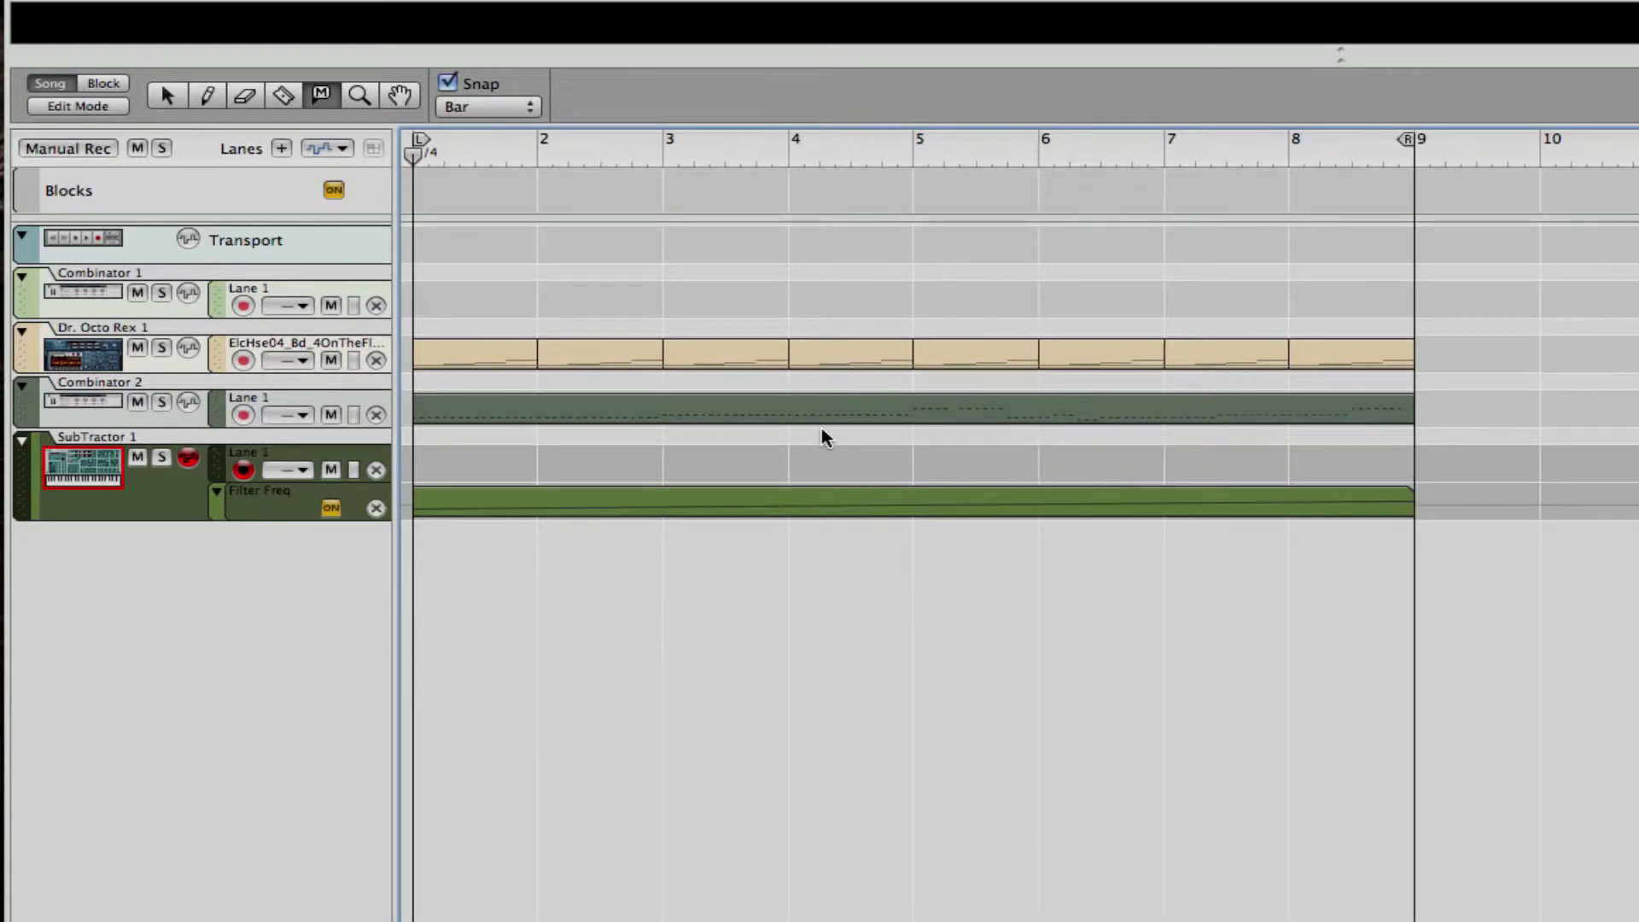
pyautogui.press('q')
pyautogui.press('e')
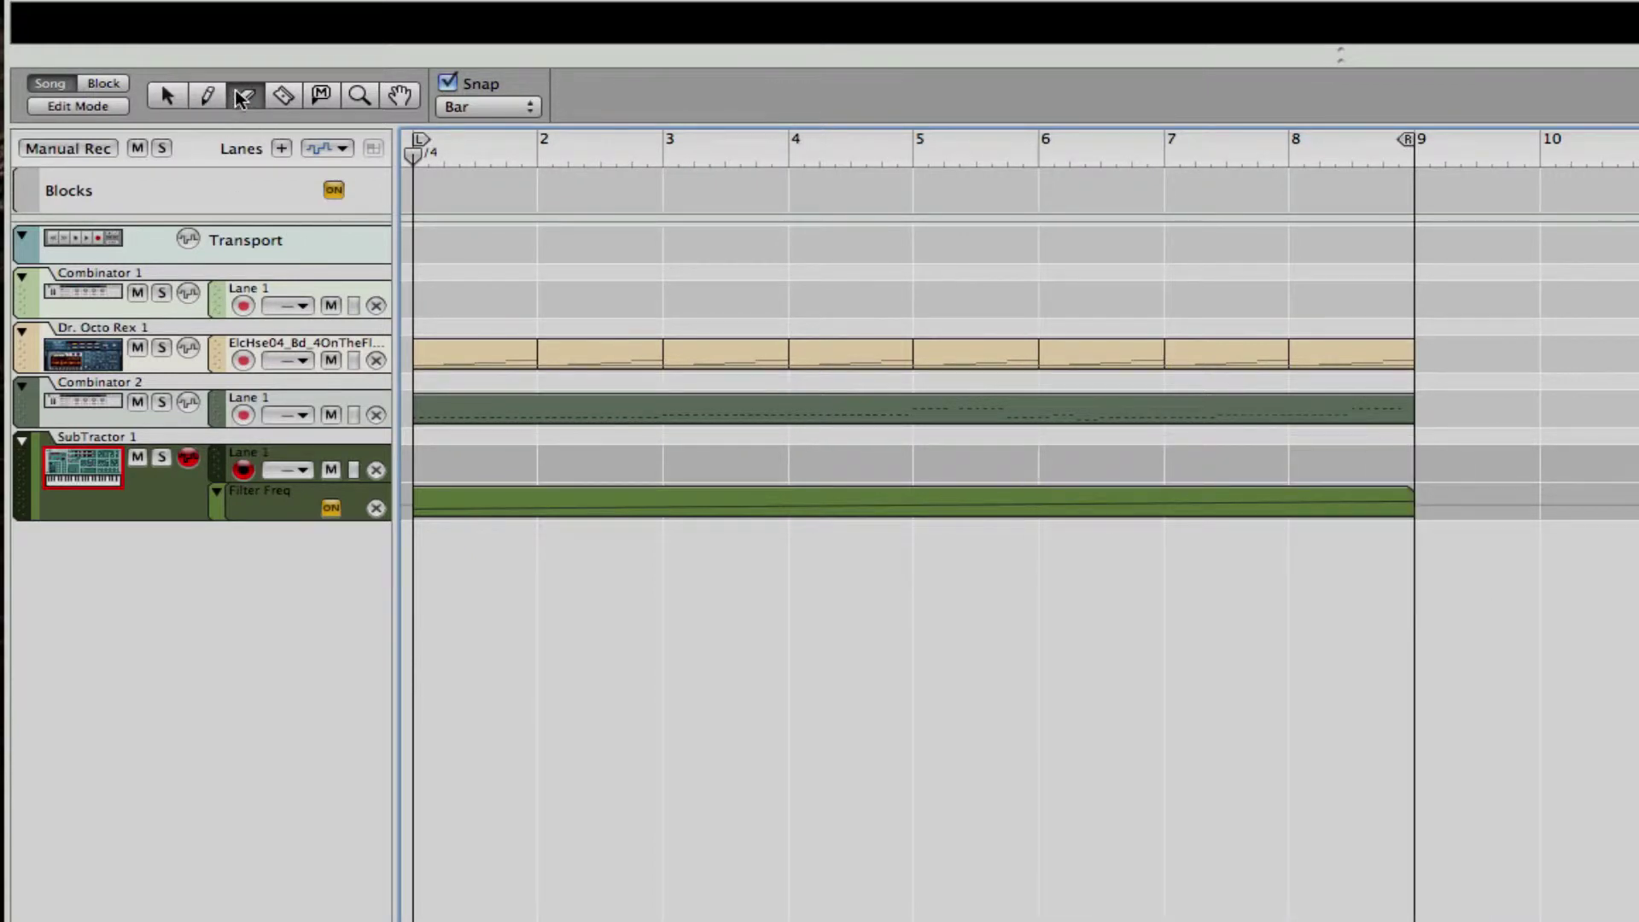
pyautogui.press('q')
pyautogui.click(246, 96)
pyautogui.click(167, 105)
pyautogui.press('e')
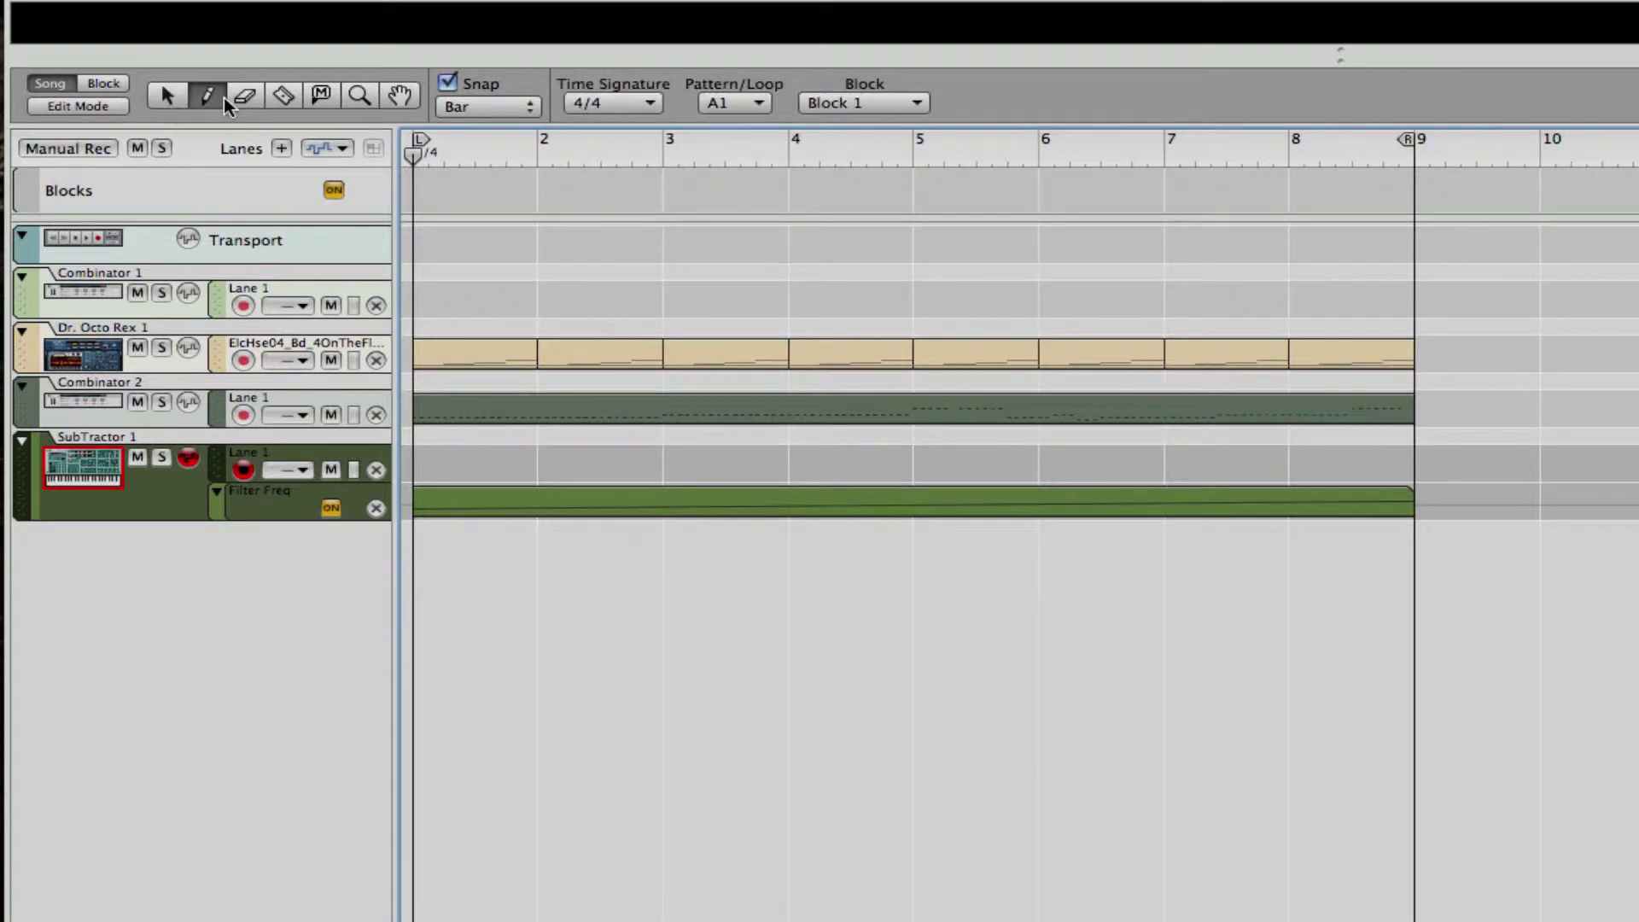
pyautogui.click(282, 101)
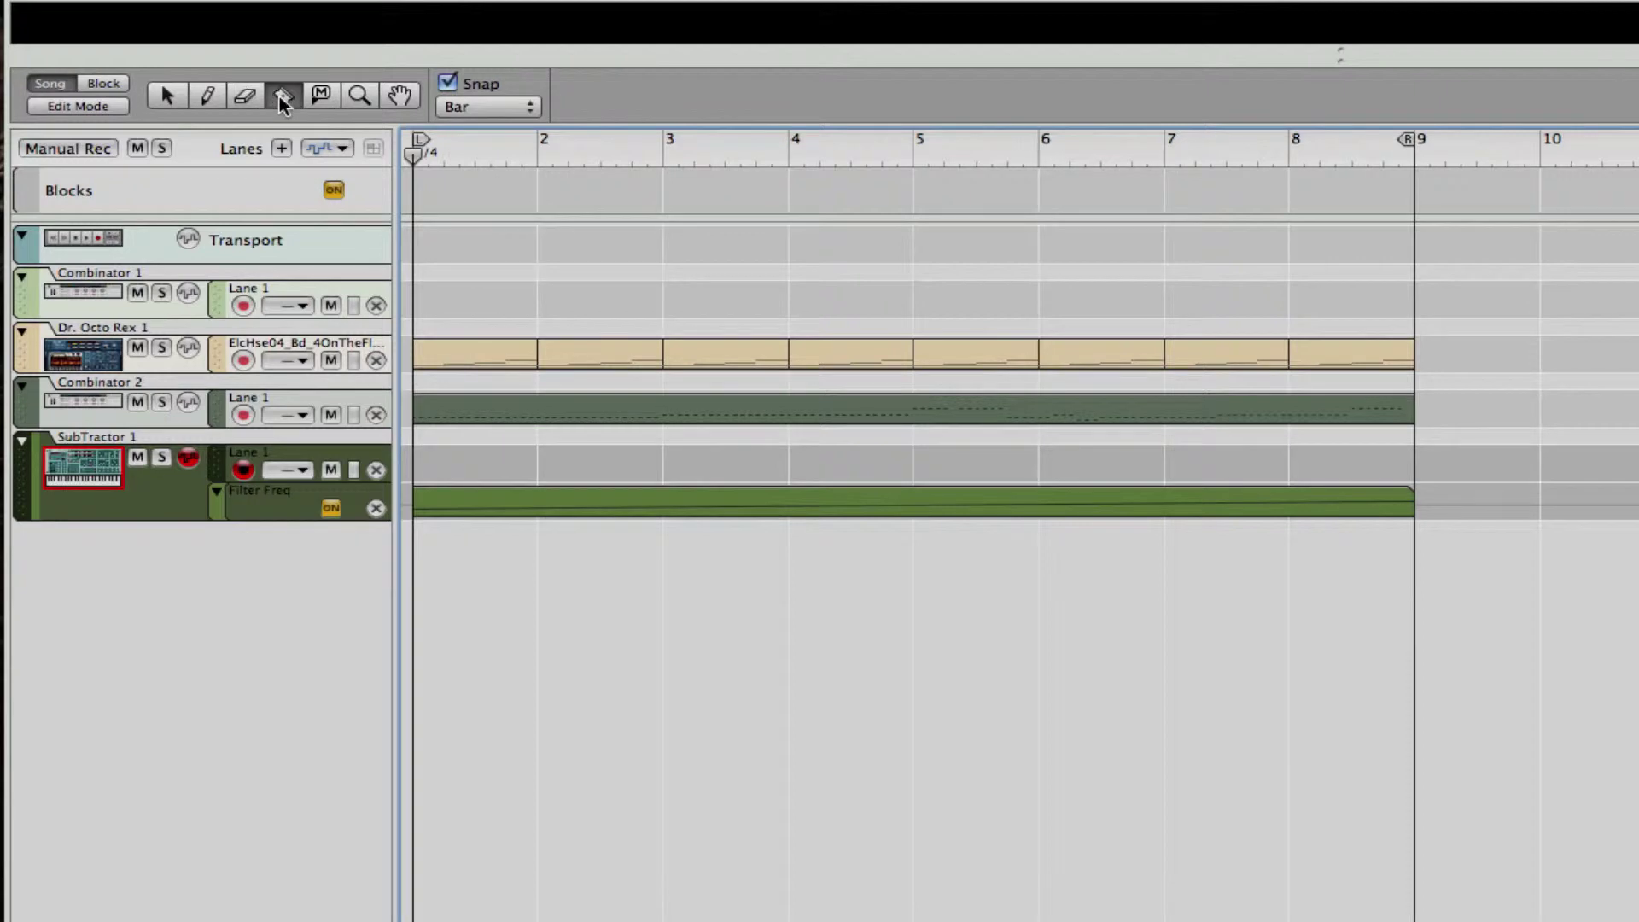
pyautogui.click(322, 97)
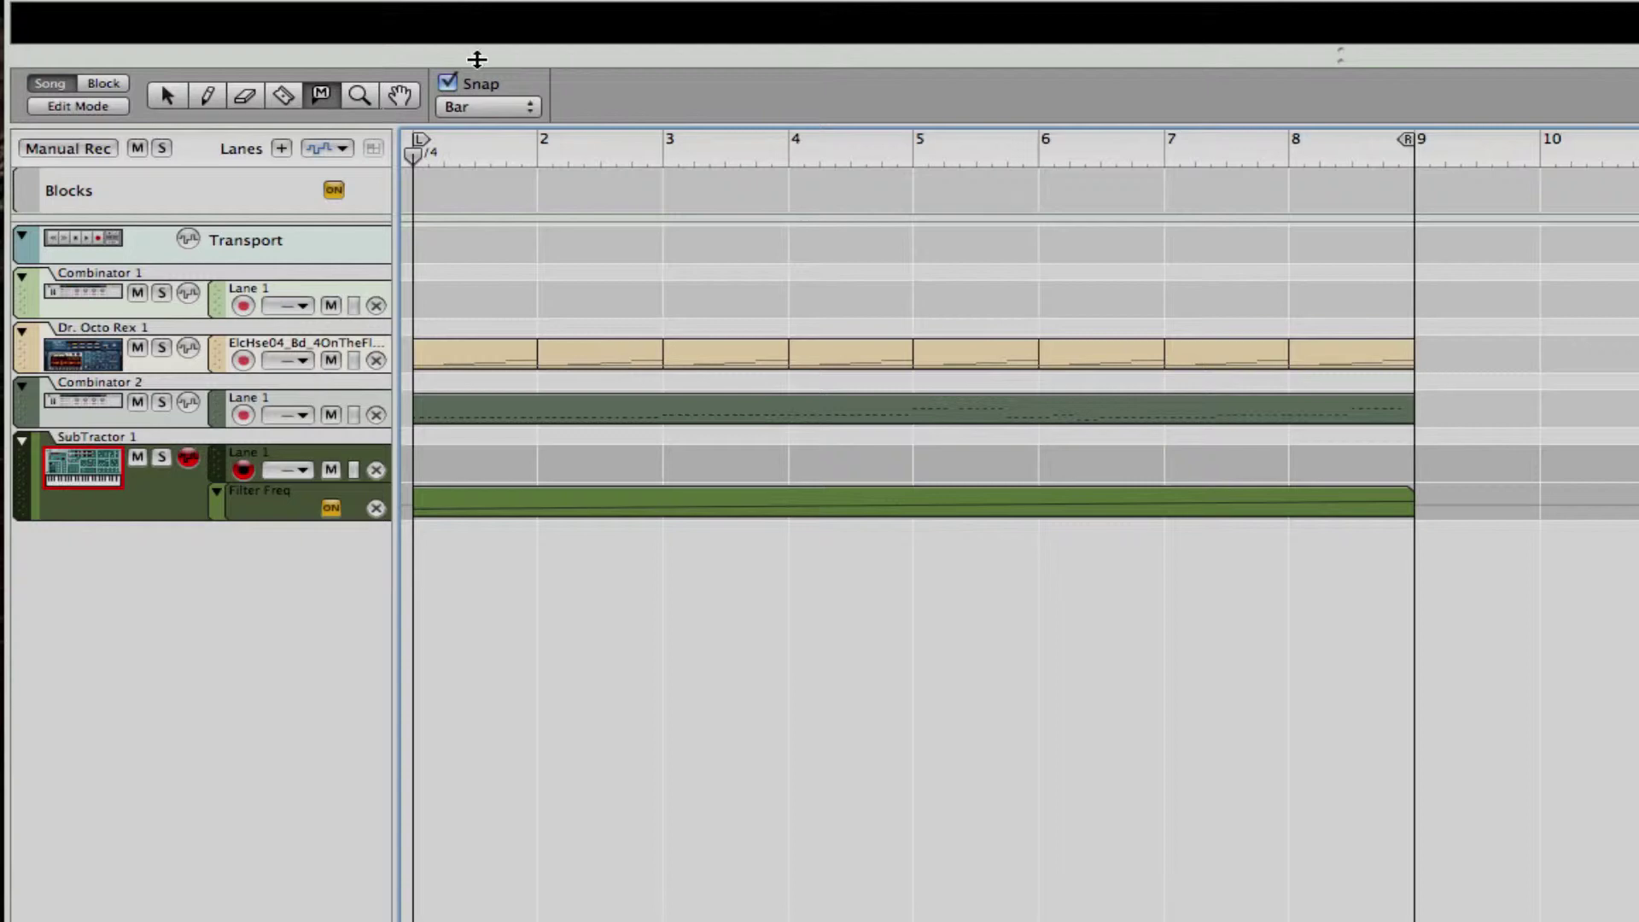
# Step: Play the arrangement through the loop between bars 1 and 9 to hear the build-up
pyautogui.moveTo(706, 52); pyautogui.dragTo(753, 410)
pyautogui.press('space')
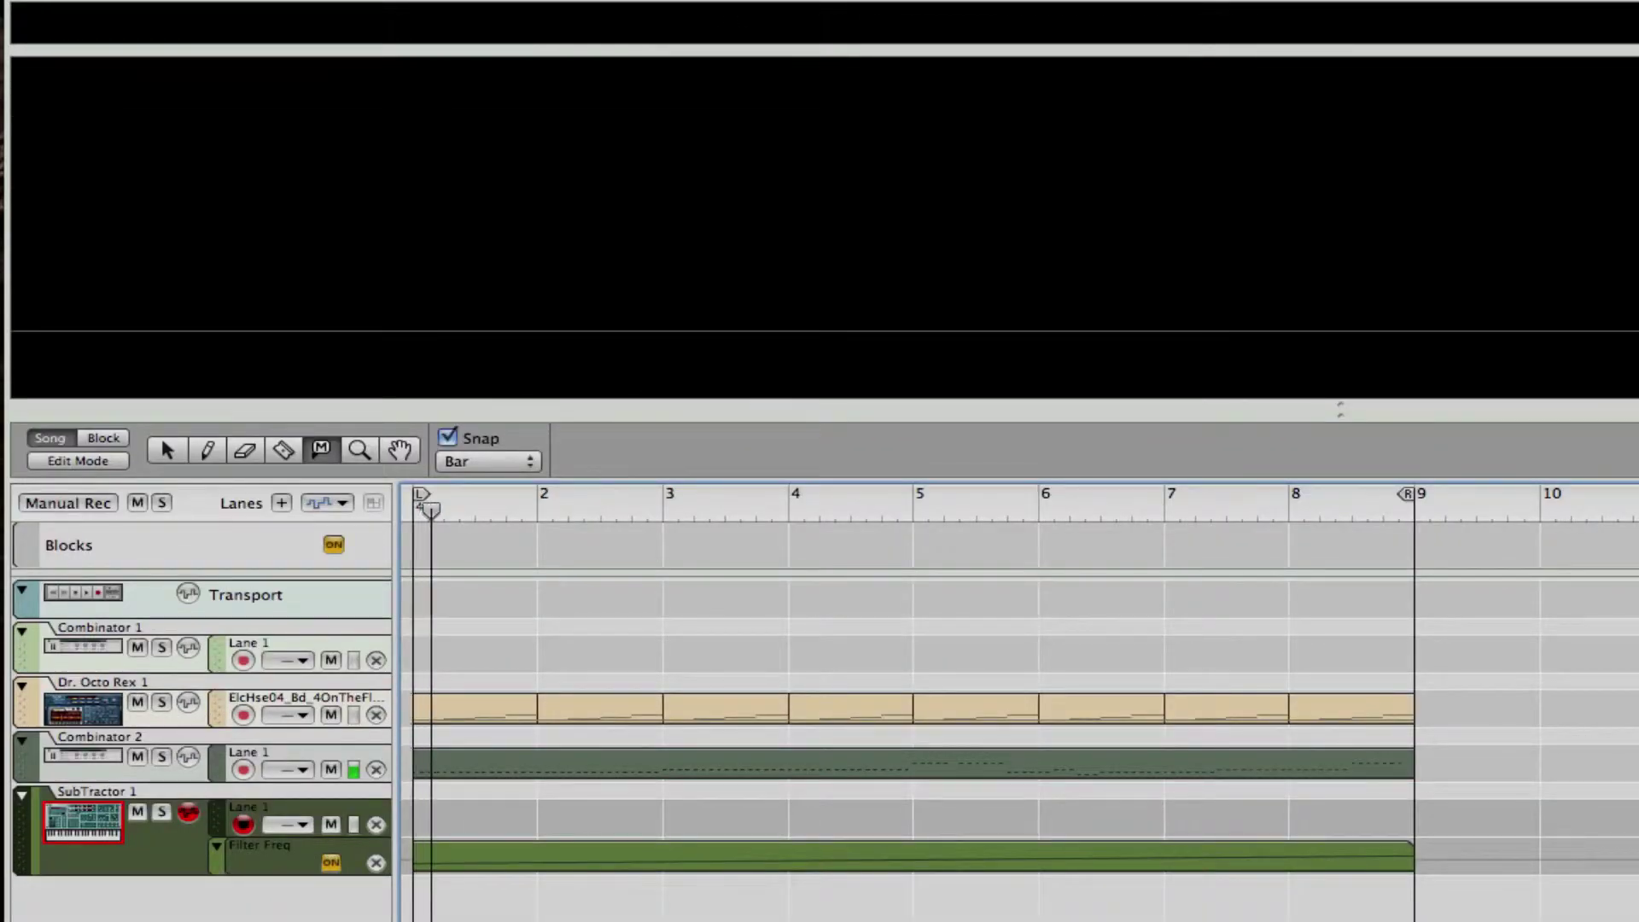
pyautogui.moveTo(1384, 408); pyautogui.dragTo(1390, 457)
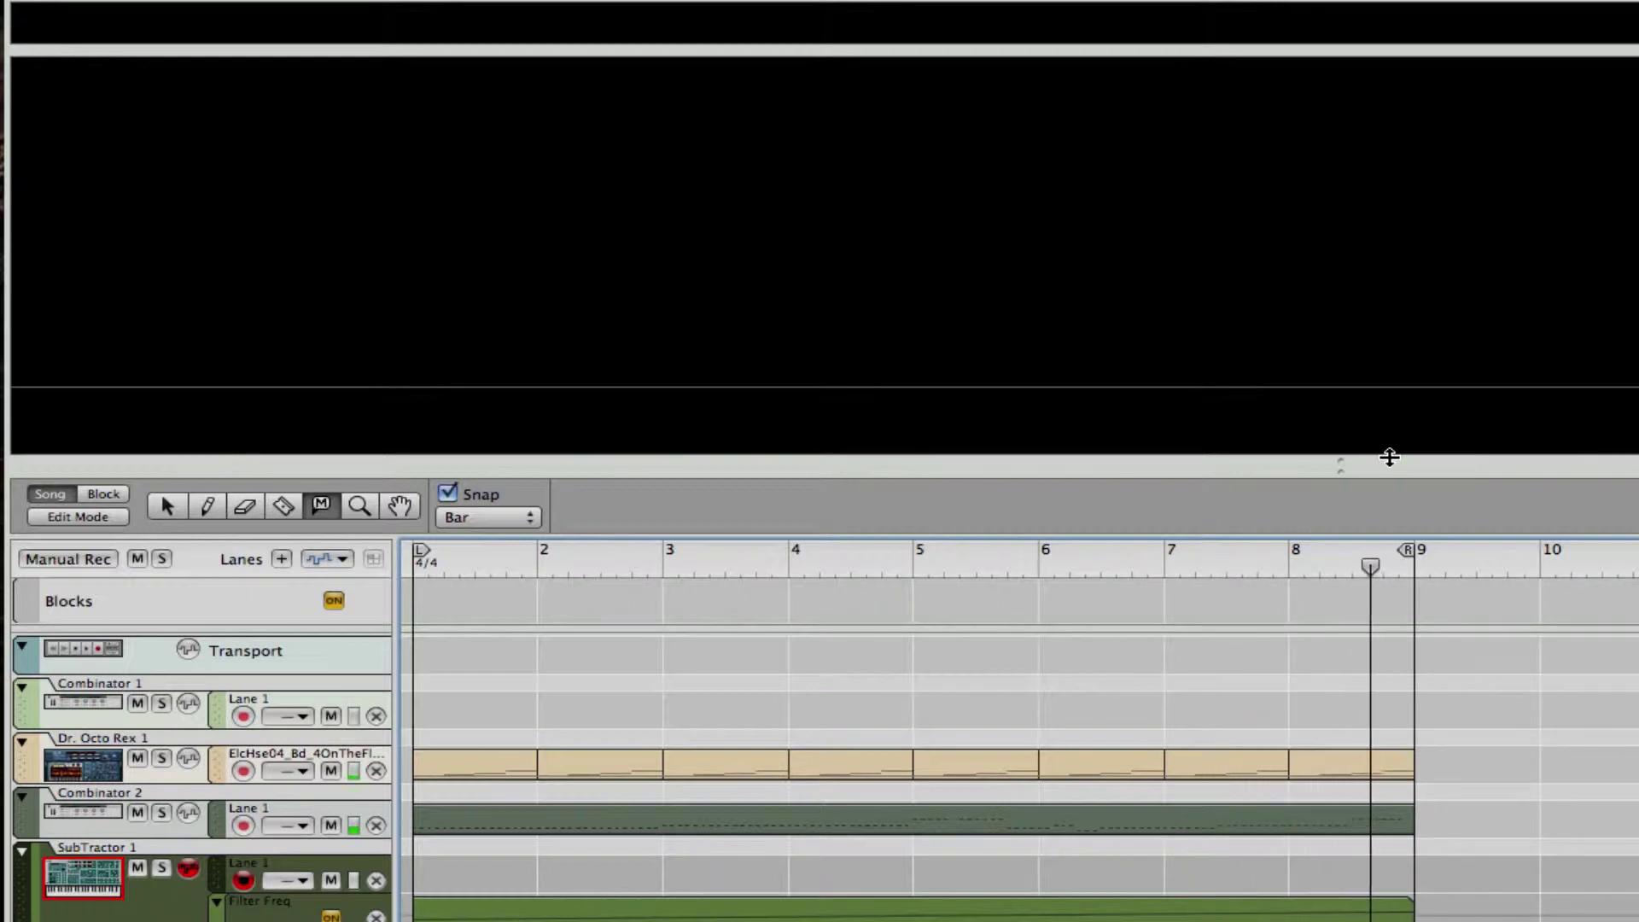
# Step: Open the Combinator 2 clip for note editing and delete its notes from bar 5 to about the middle of bar 6
pyautogui.press('q')
pyautogui.doubleClick(1083, 824)
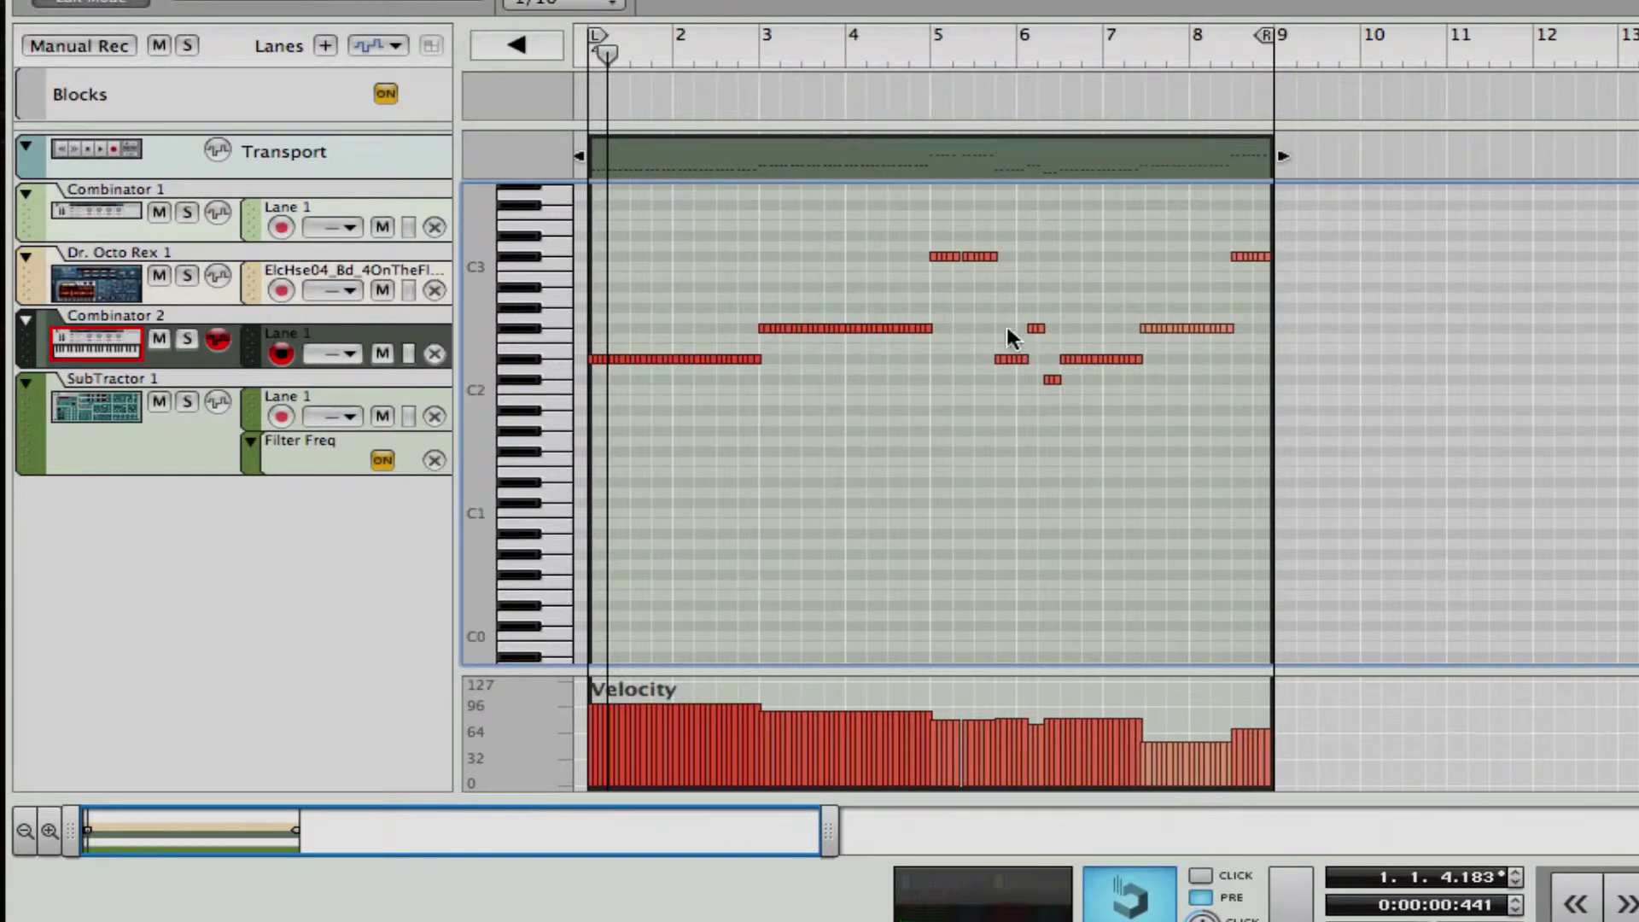
pyautogui.moveTo(914, 218); pyautogui.dragTo(1069, 279)
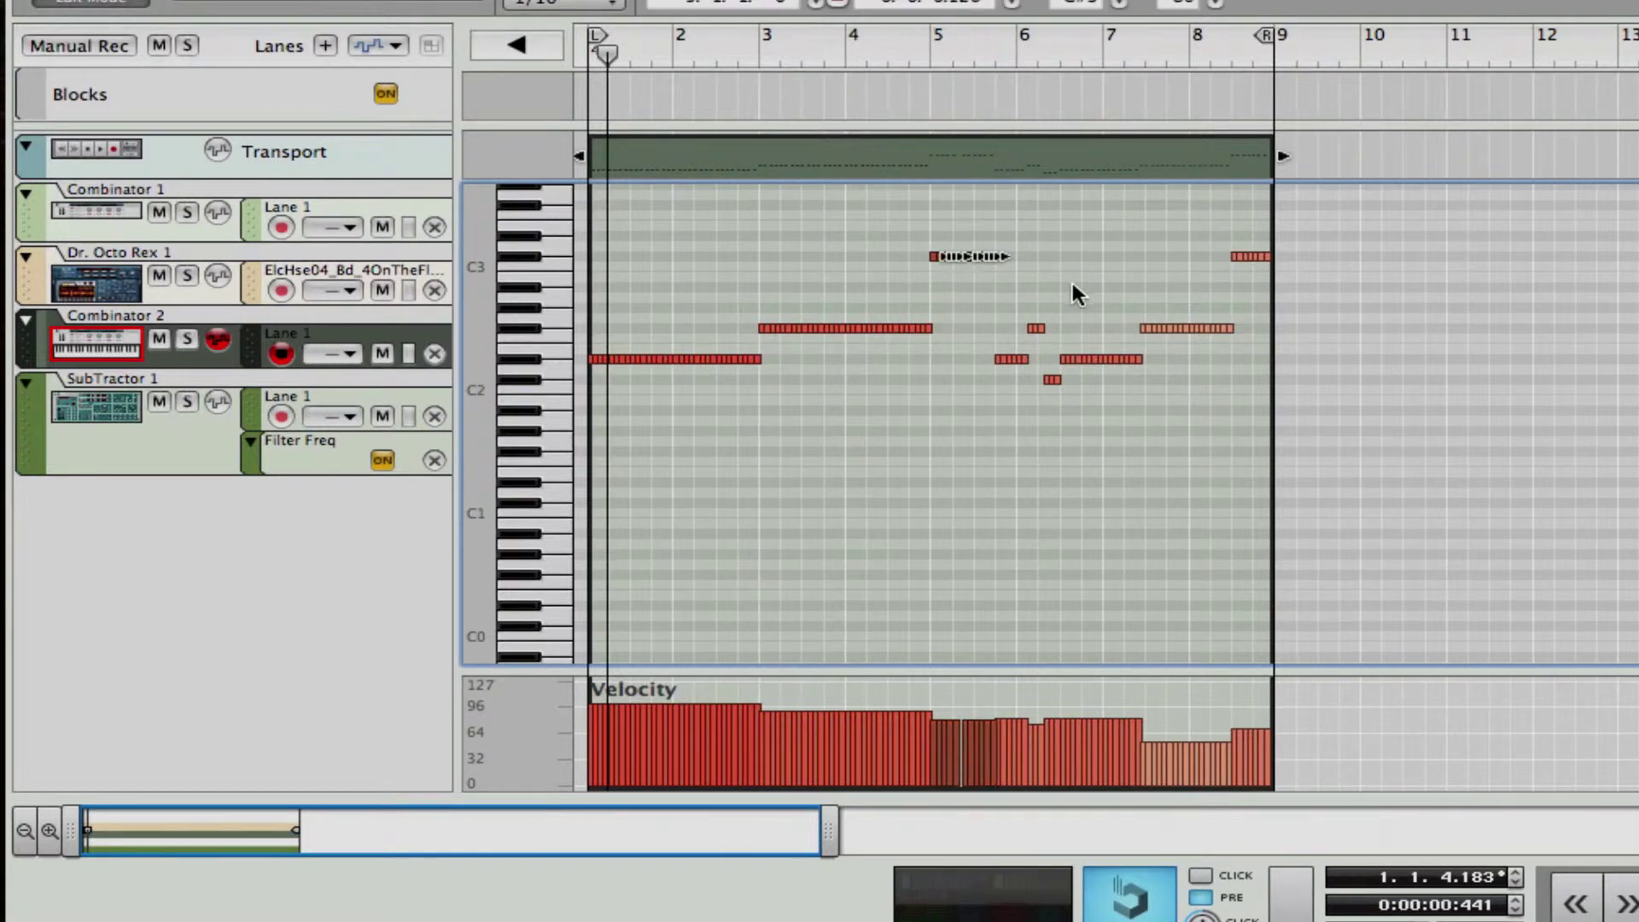
pyautogui.press('Delete')
pyautogui.moveTo(1044, 404); pyautogui.dragTo(1062, 448)
pyautogui.press('Delete')
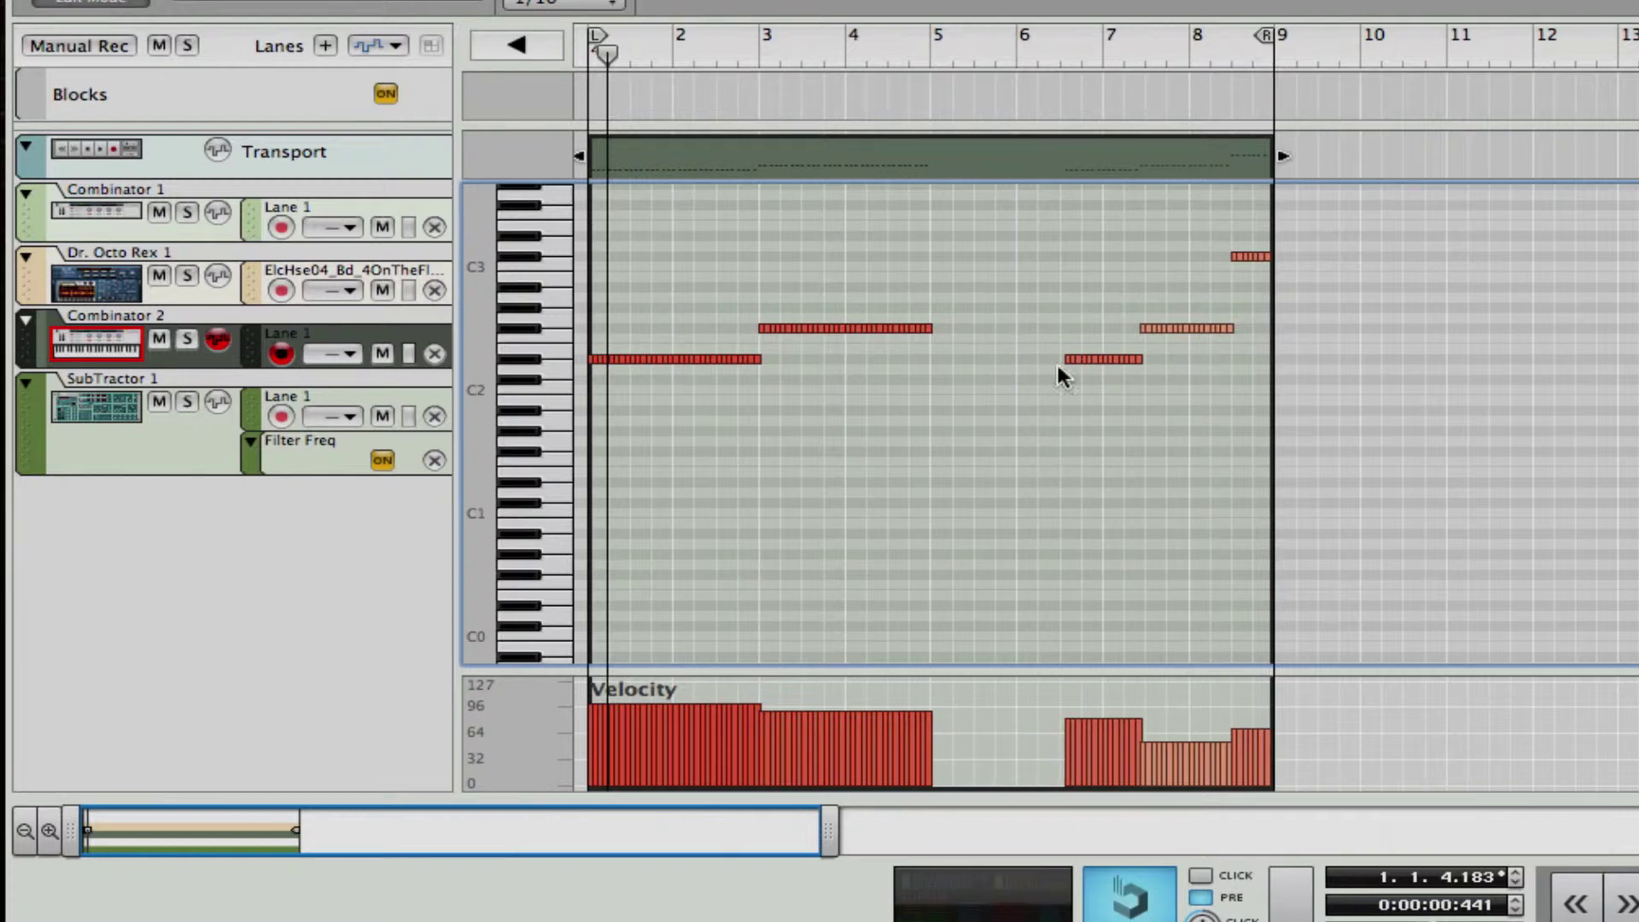
# Step: Move the note group from the second half of bar 6 to bar 5 and the following group to bar 6
pyautogui.moveTo(1067, 350); pyautogui.dragTo(934, 349)
pyautogui.moveTo(1266, 304); pyautogui.dragTo(1014, 326)
pyautogui.moveTo(1136, 316); pyautogui.dragTo(1101, 328)
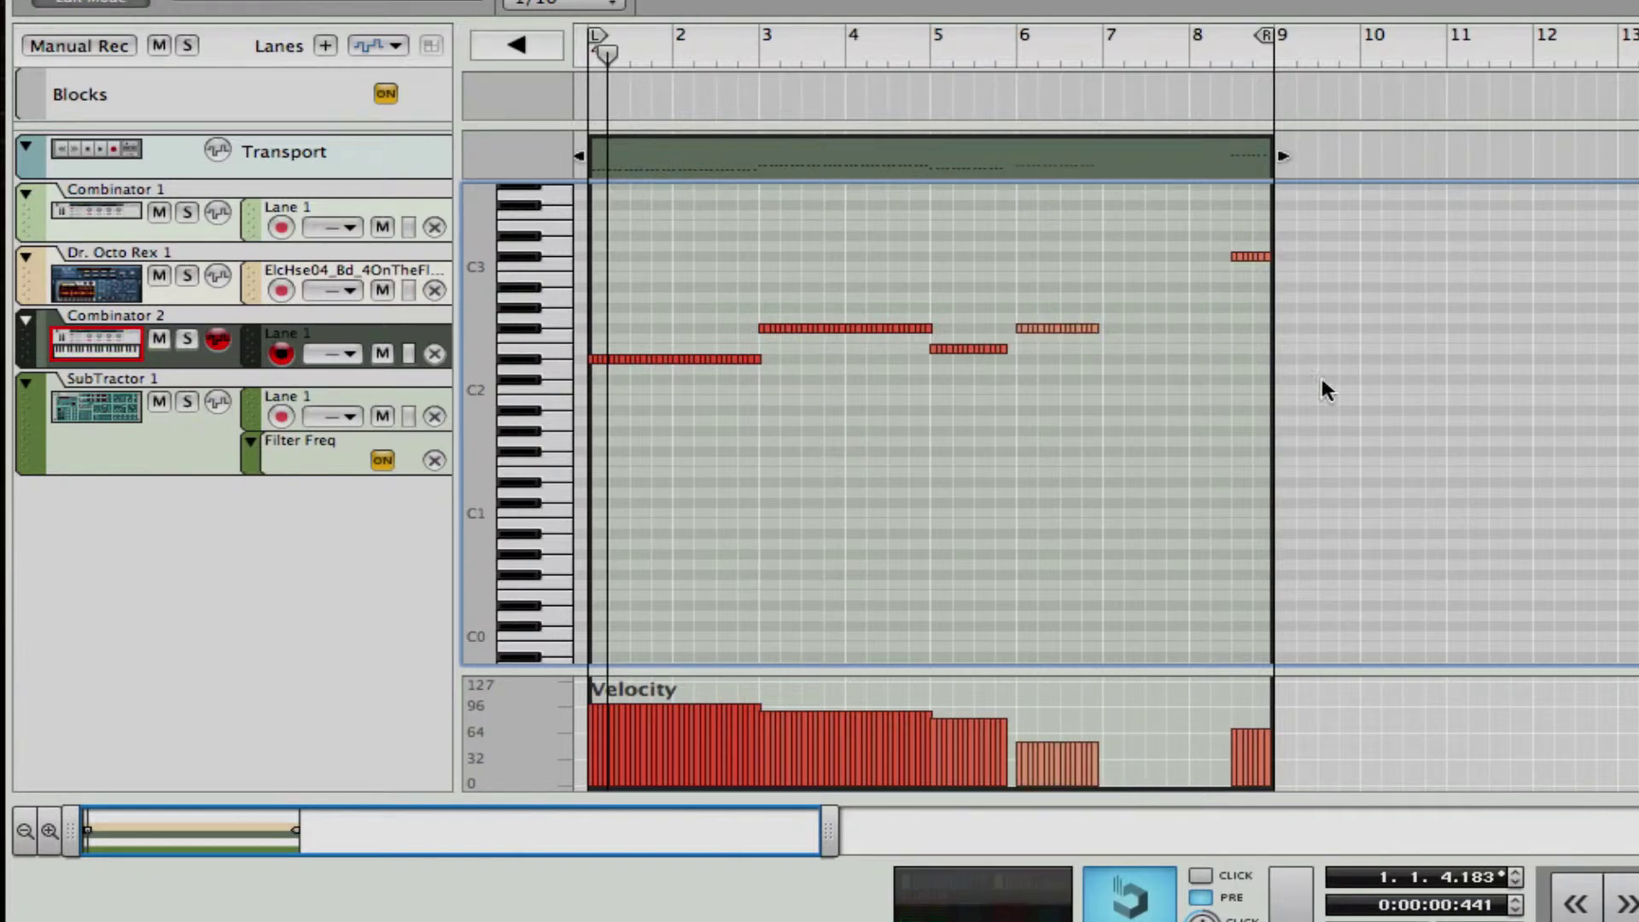
# Step: Align the moved note group in bar 6 exactly with the start of that bar
pyautogui.moveTo(976, 283); pyautogui.dragTo(1208, 337)
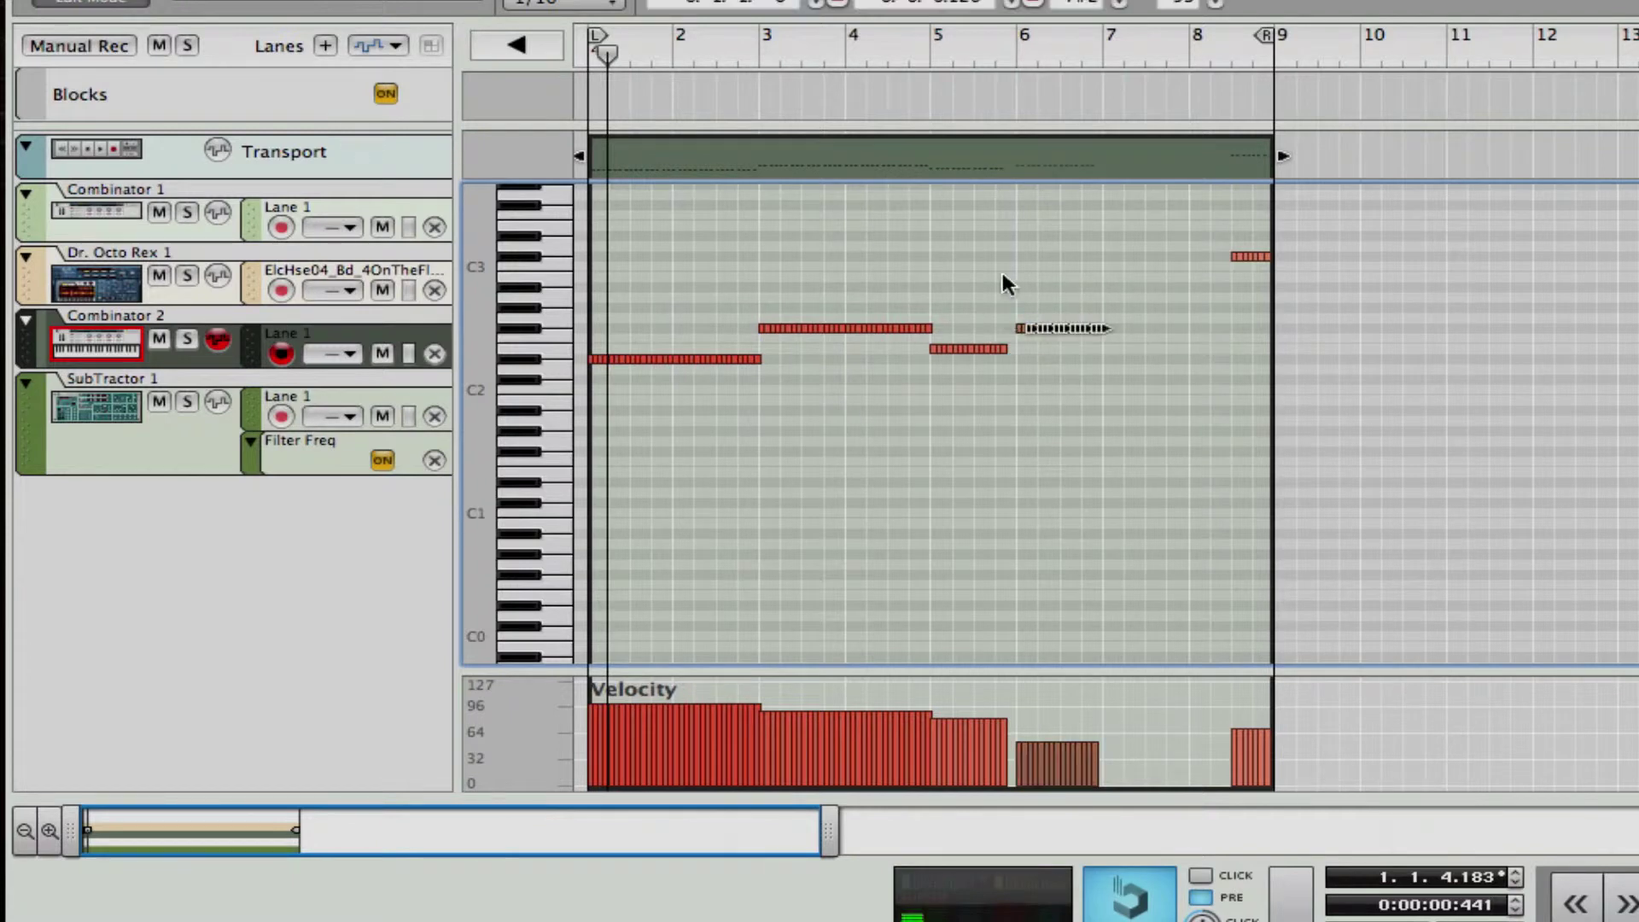
pyautogui.click(1018, 328)
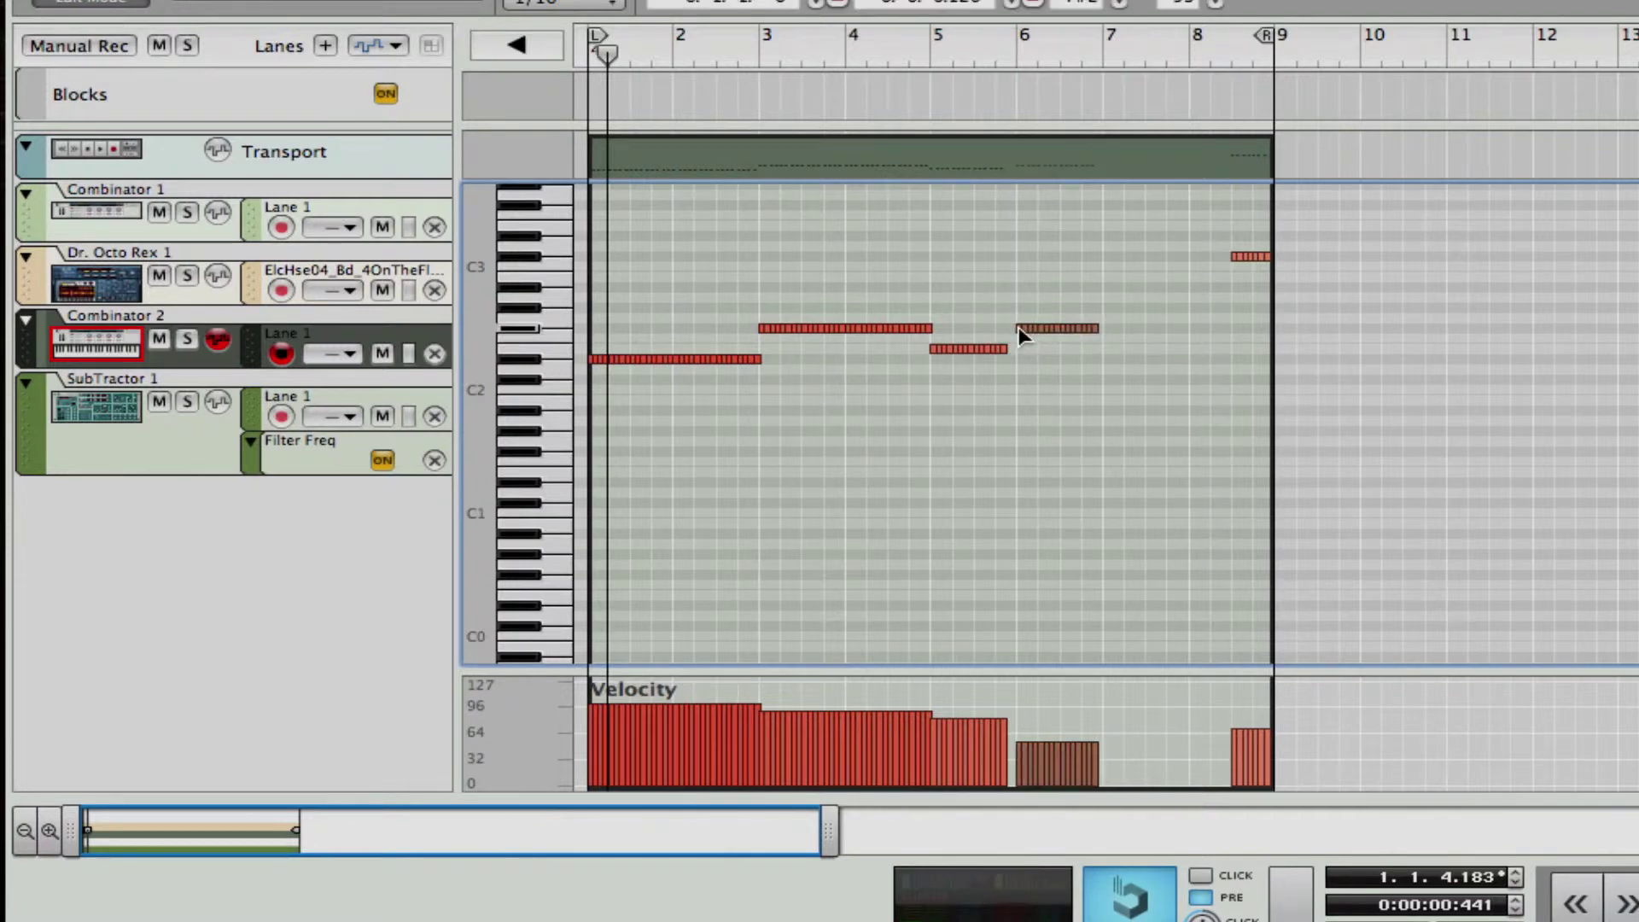
pyautogui.moveTo(1019, 326); pyautogui.dragTo(1201, 787)
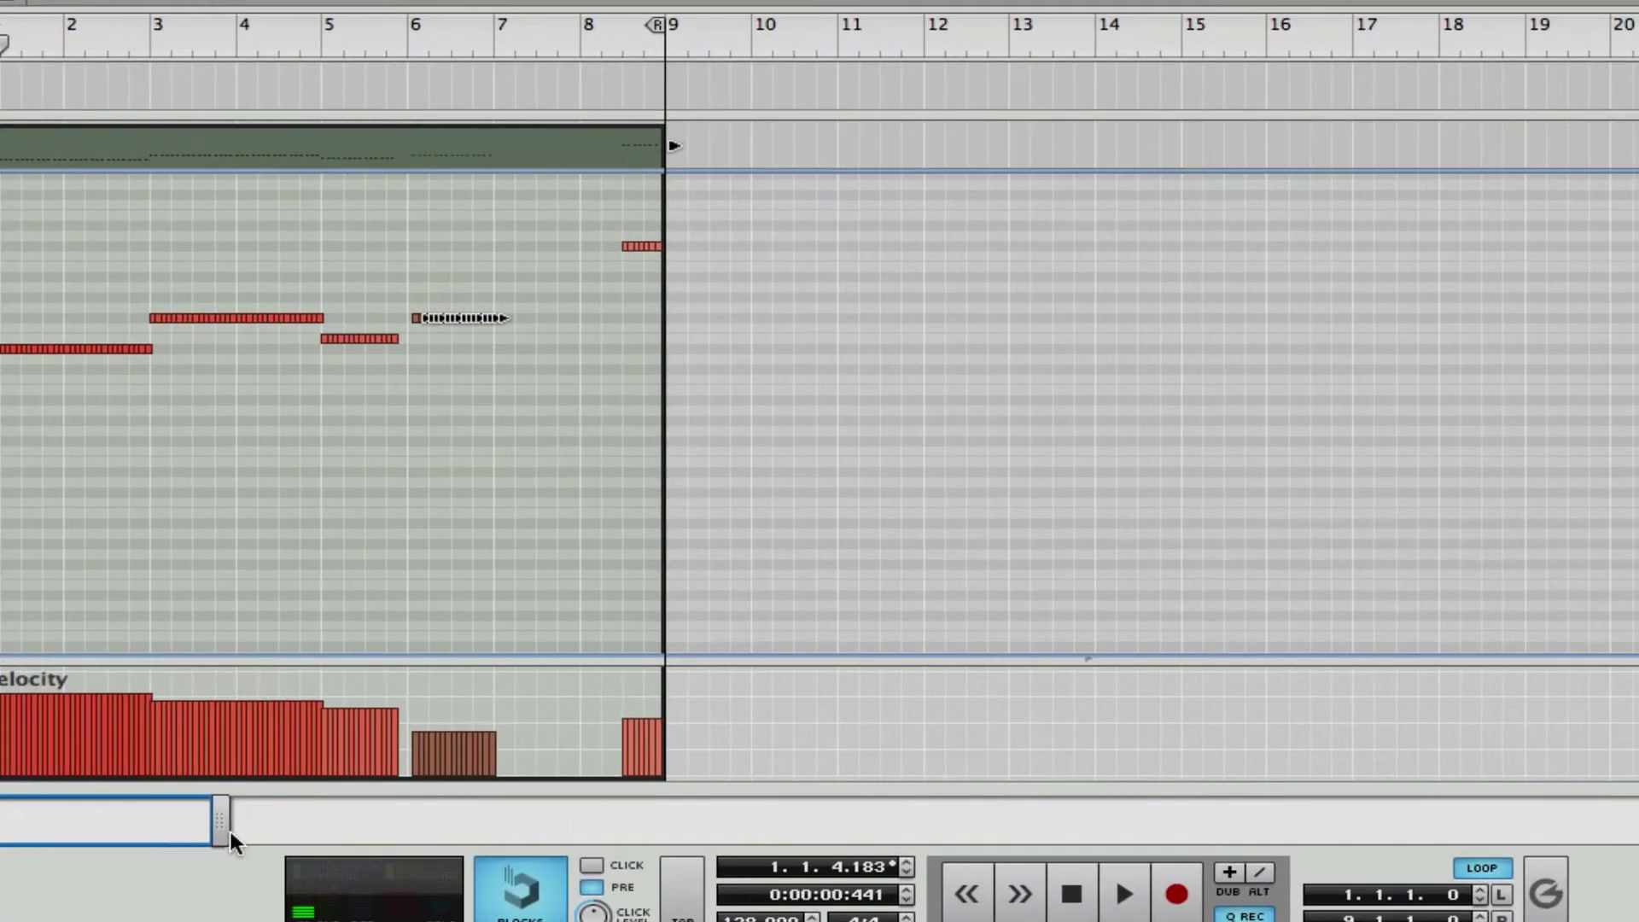
pyautogui.moveTo(828, 830); pyautogui.dragTo(537, 829)
pyautogui.press('h')
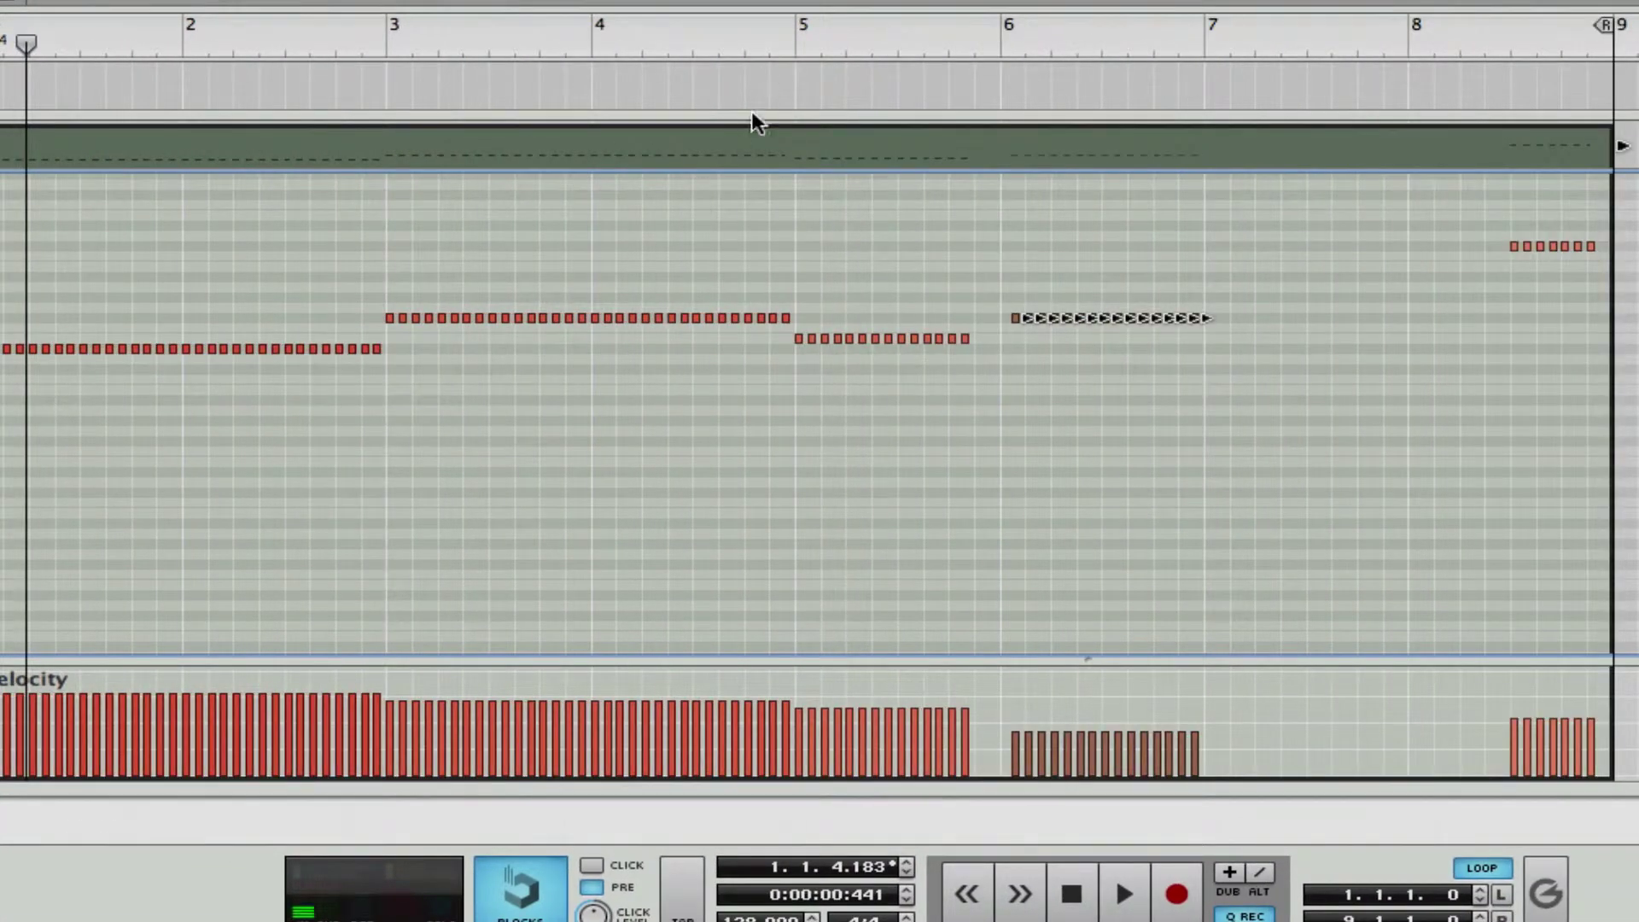
pyautogui.moveTo(1016, 316); pyautogui.dragTo(1006, 316)
pyautogui.click(1358, 294)
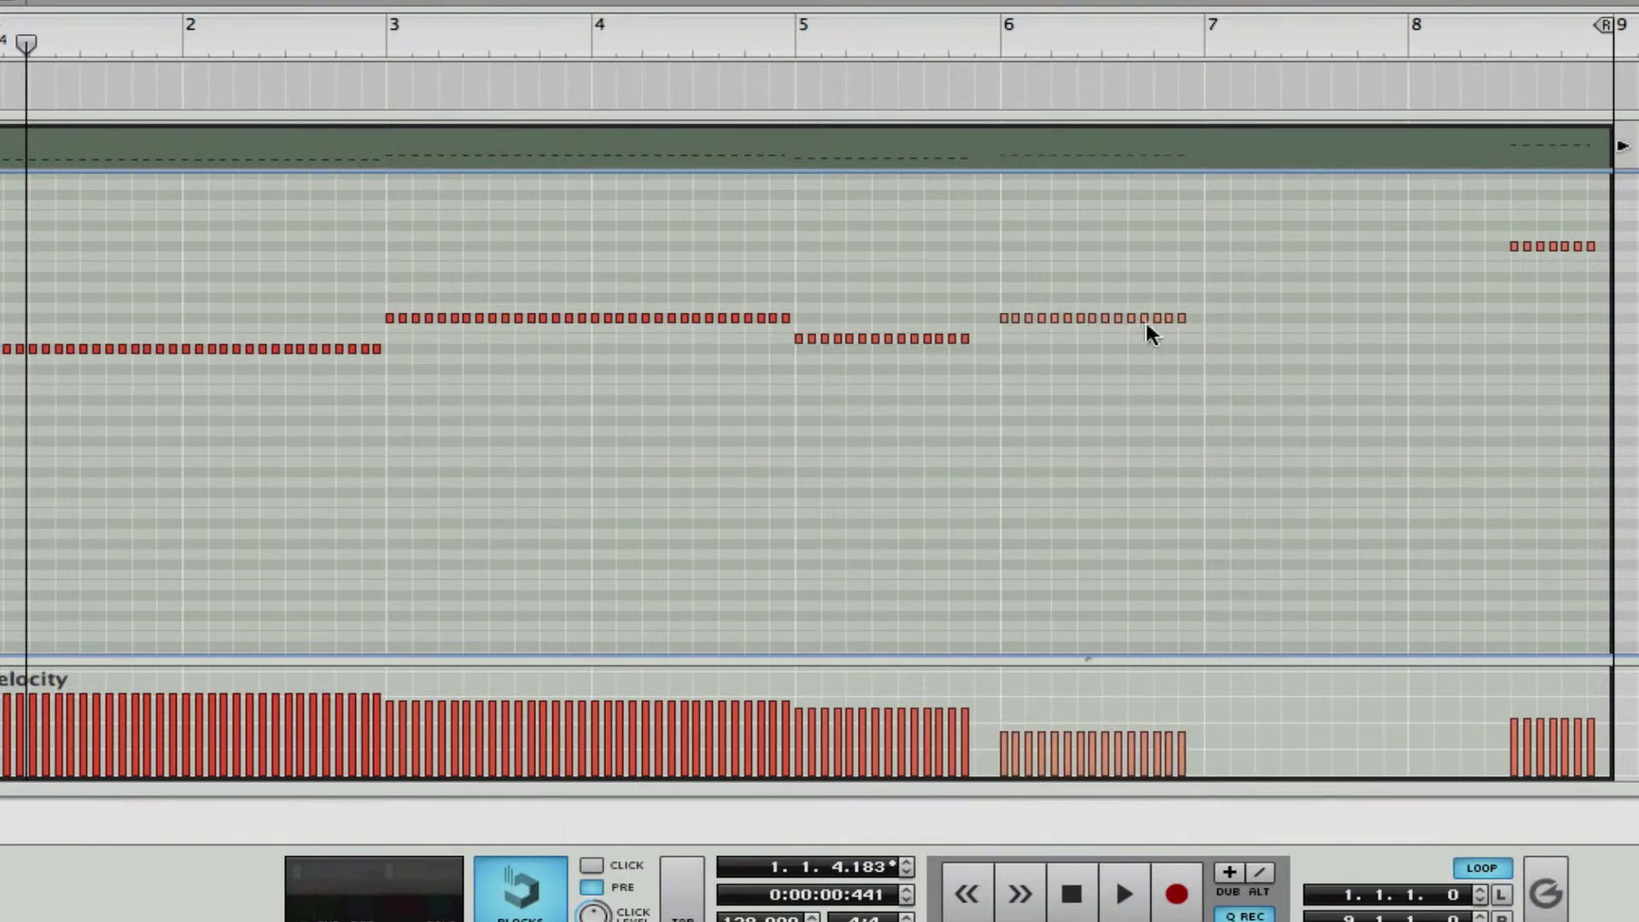
# Step: Fill the gaps at the ends of bars 5 and 6 with extra notes and delete the high notes in bar 8
pyautogui.click(1193, 317)
pyautogui.moveTo(984, 334)
pyautogui.mouseDown()
pyautogui.moveTo(765, 363)
pyautogui.moveTo(1035, 373)
pyautogui.moveTo(966, 345)
pyautogui.moveTo(992, 338)
pyautogui.mouseUp()
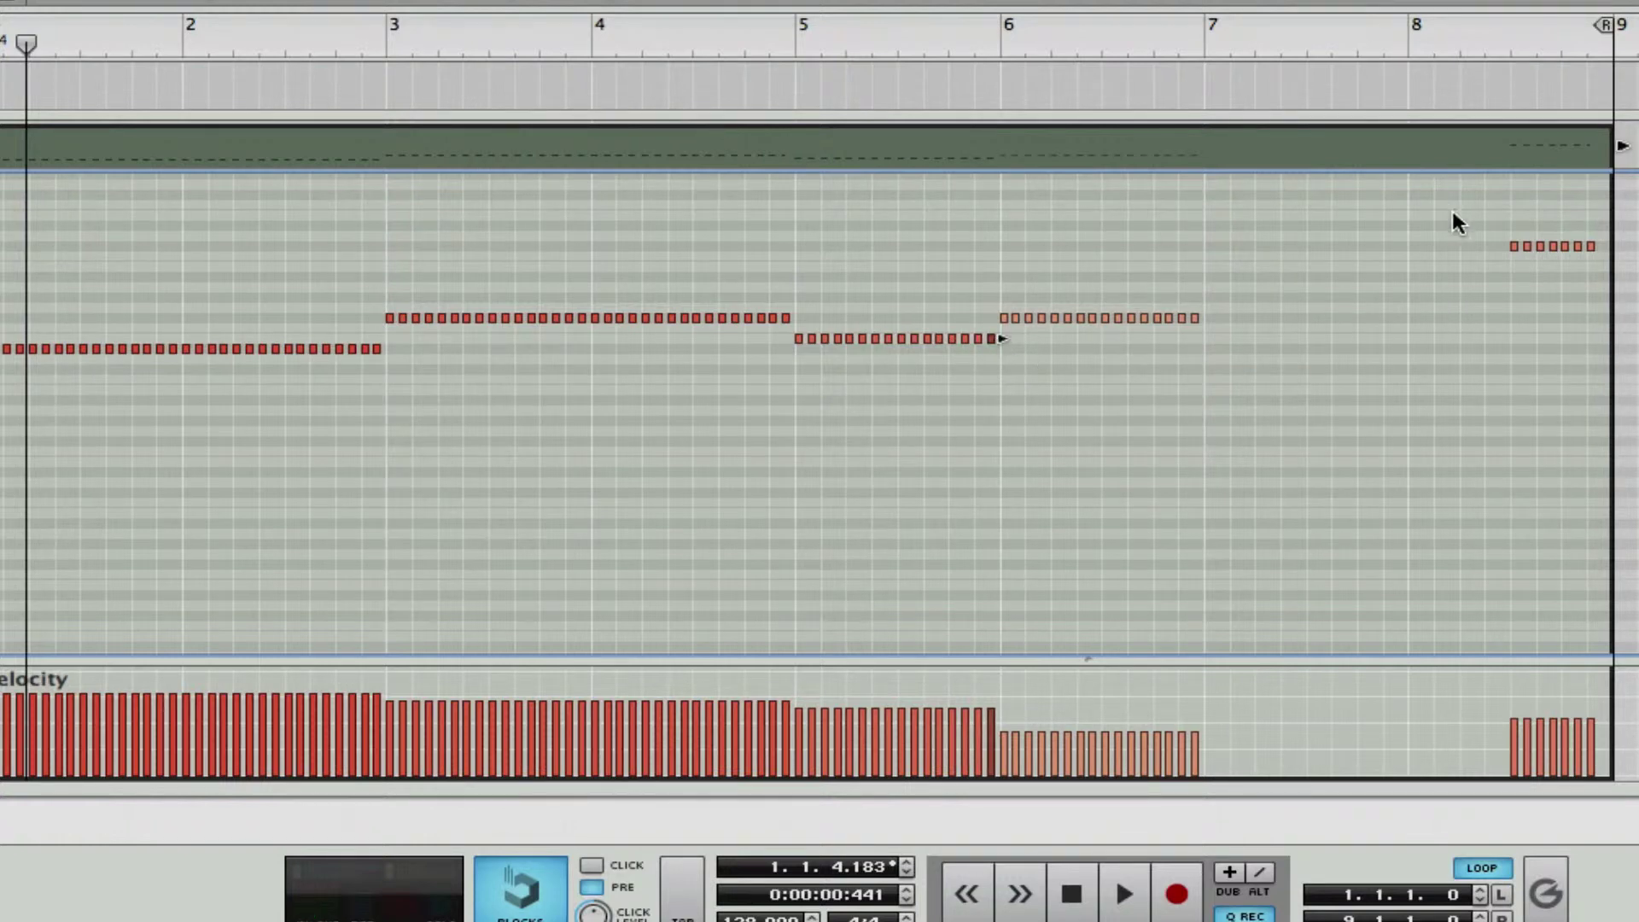
pyautogui.moveTo(1452, 216); pyautogui.dragTo(1626, 328)
pyautogui.press('Delete')
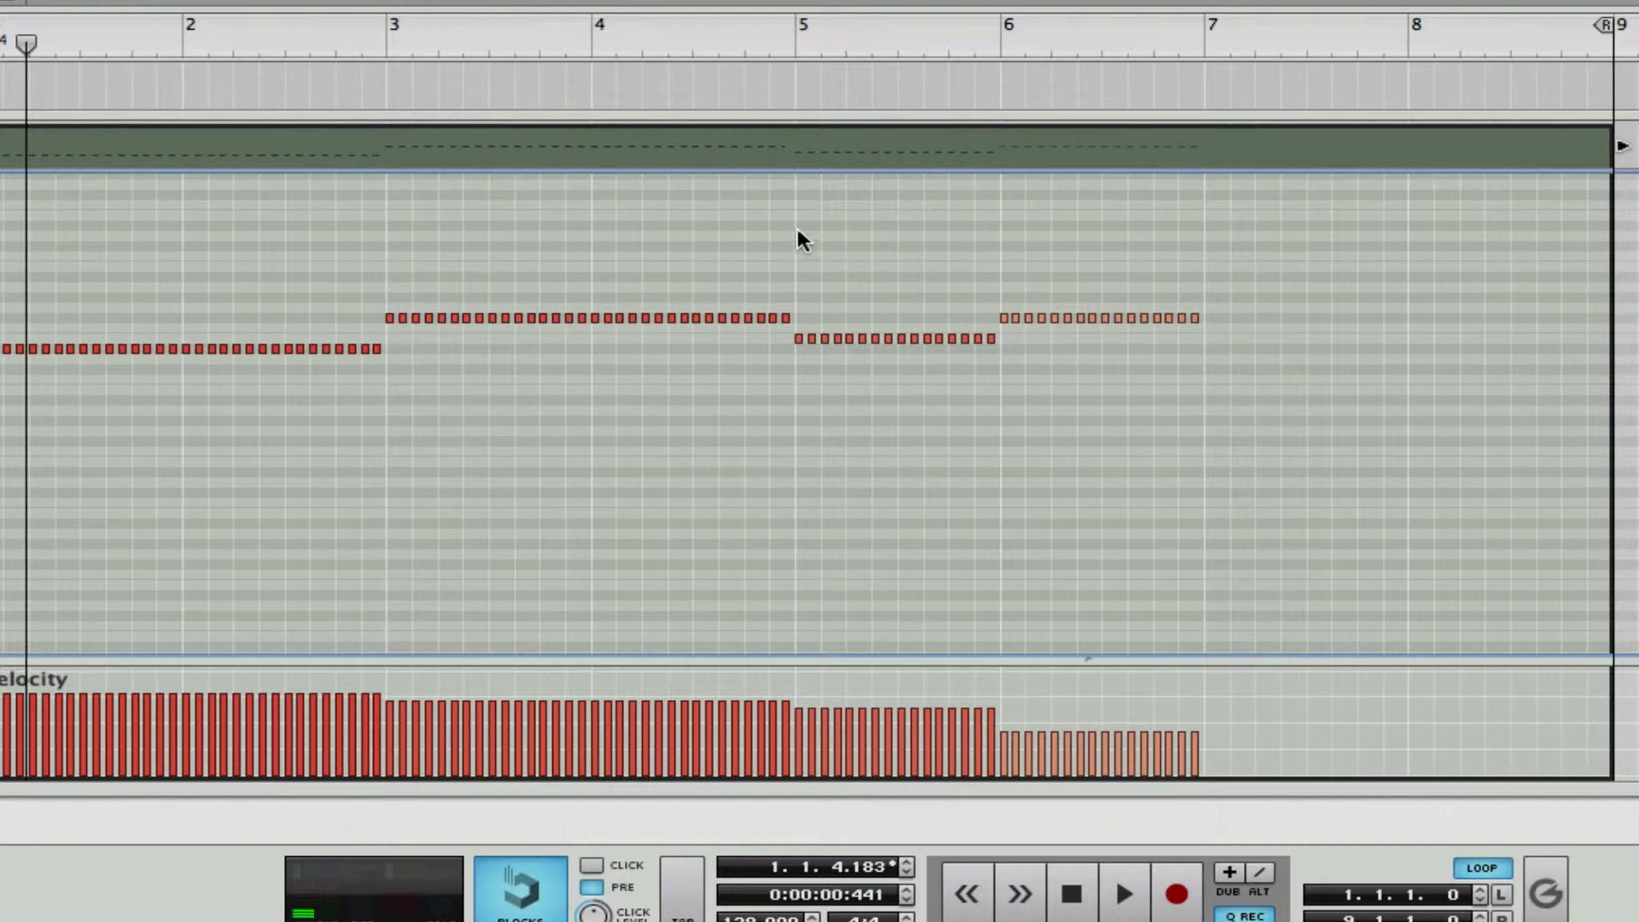
# Step: Copy the note run of bars 3 and 4 and paste it at the start of bar 7
pyautogui.moveTo(786, 318); pyautogui.dragTo(379, 328)
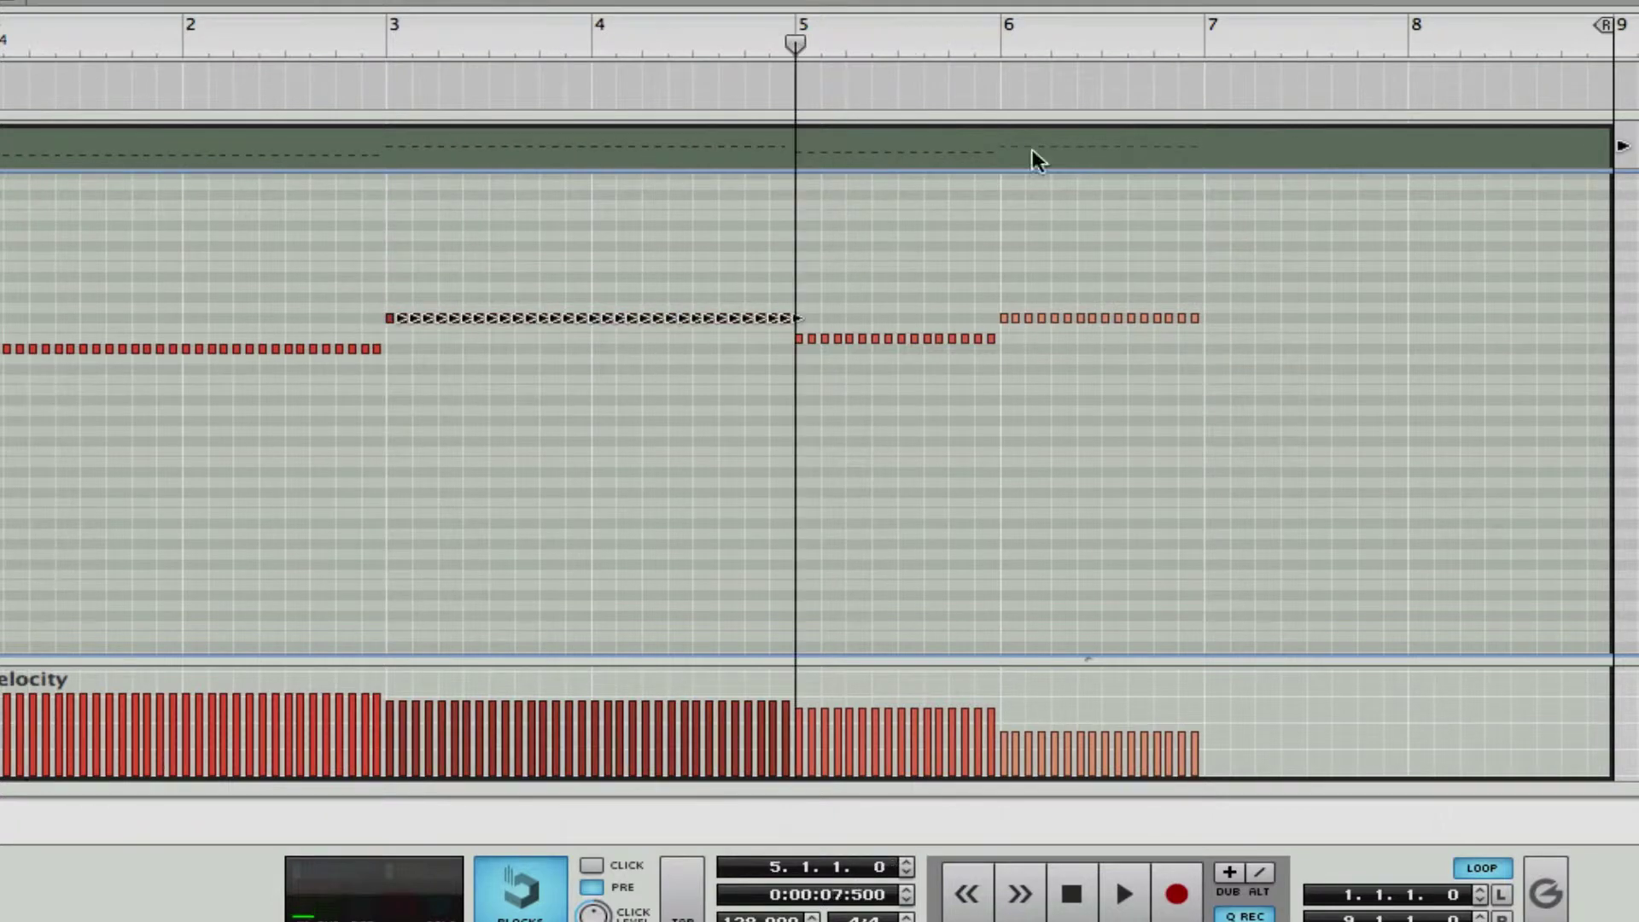
pyautogui.click(1206, 30)
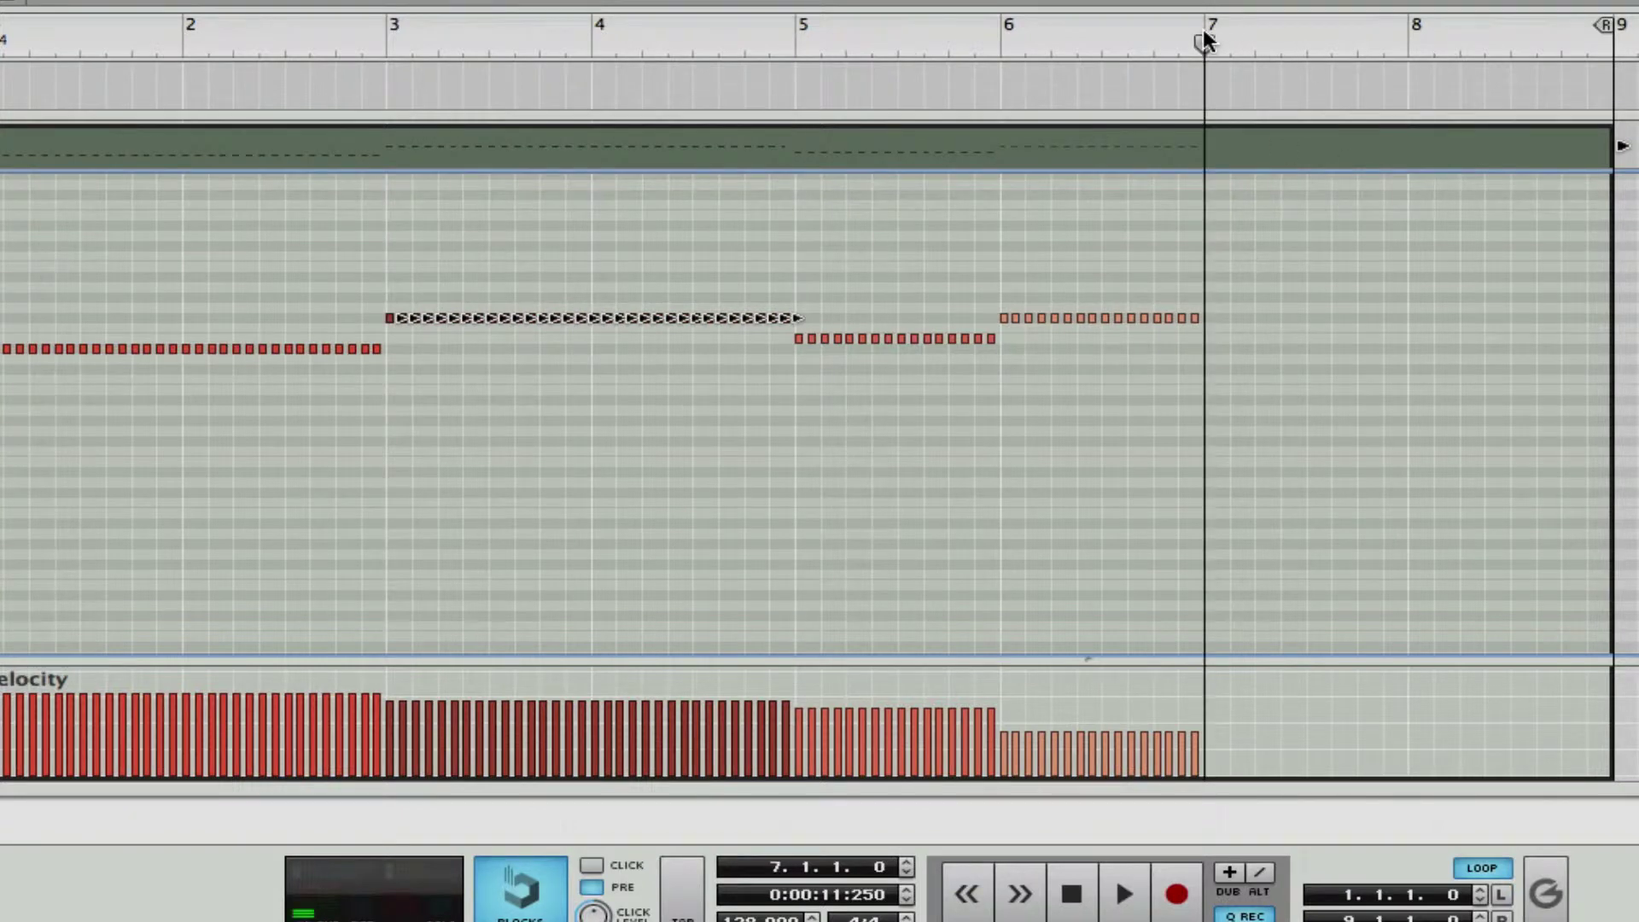
pyautogui.hotkey('ctrl', 'v')
# Step: Return to the start of the song and play back the edited note pattern
pyautogui.click(502, 34)
pyautogui.press('KP_0')
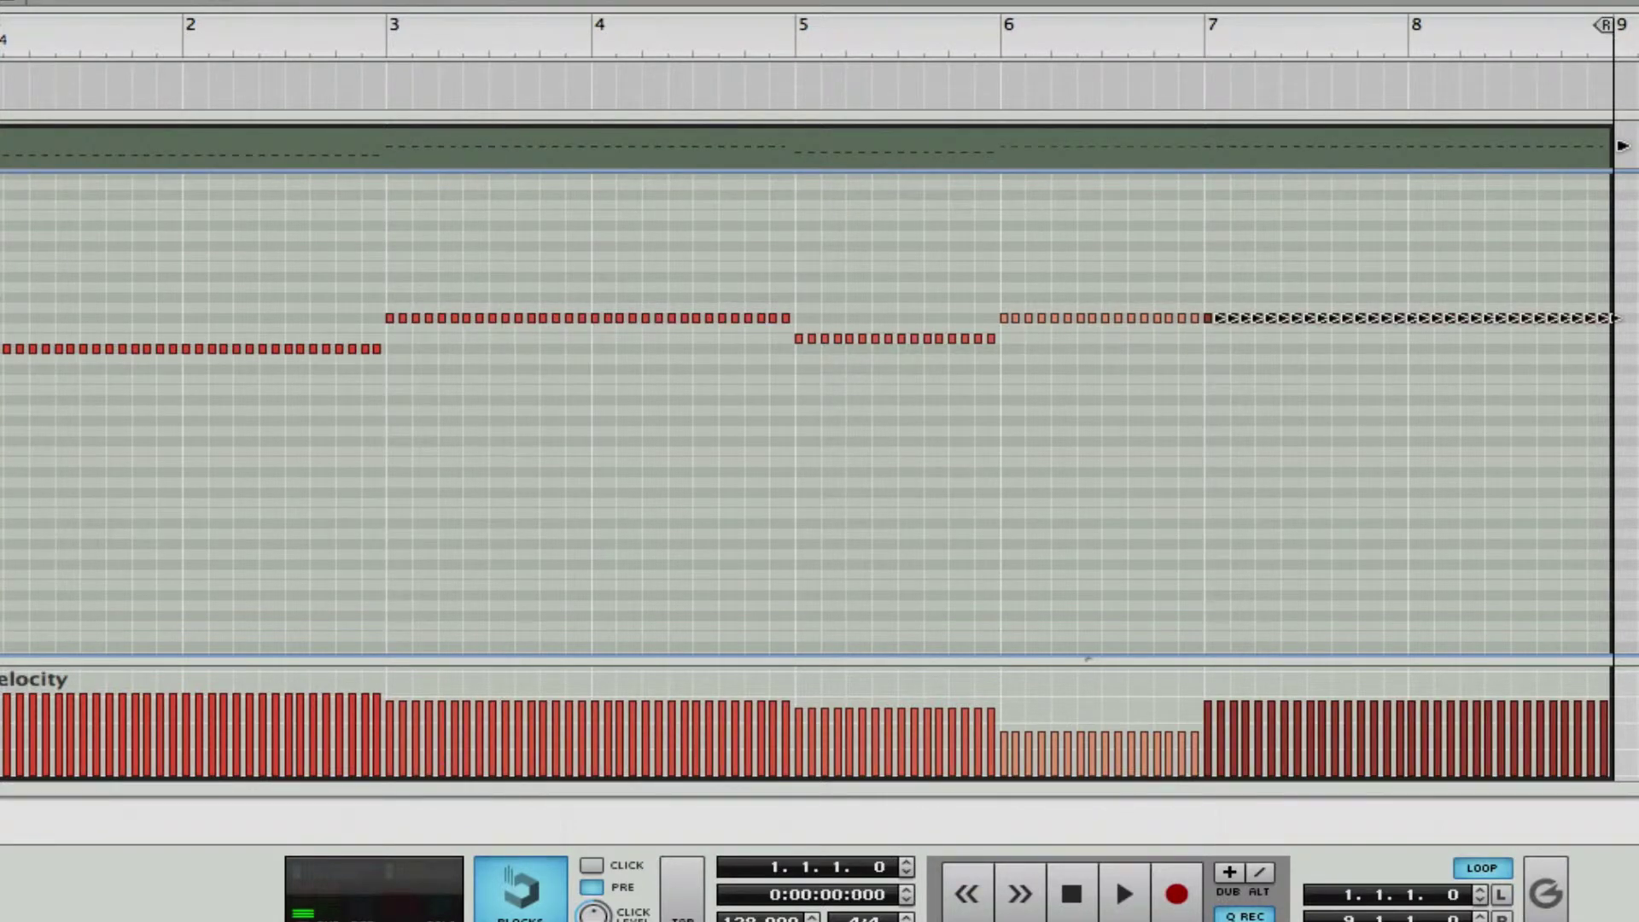
pyautogui.press('space')
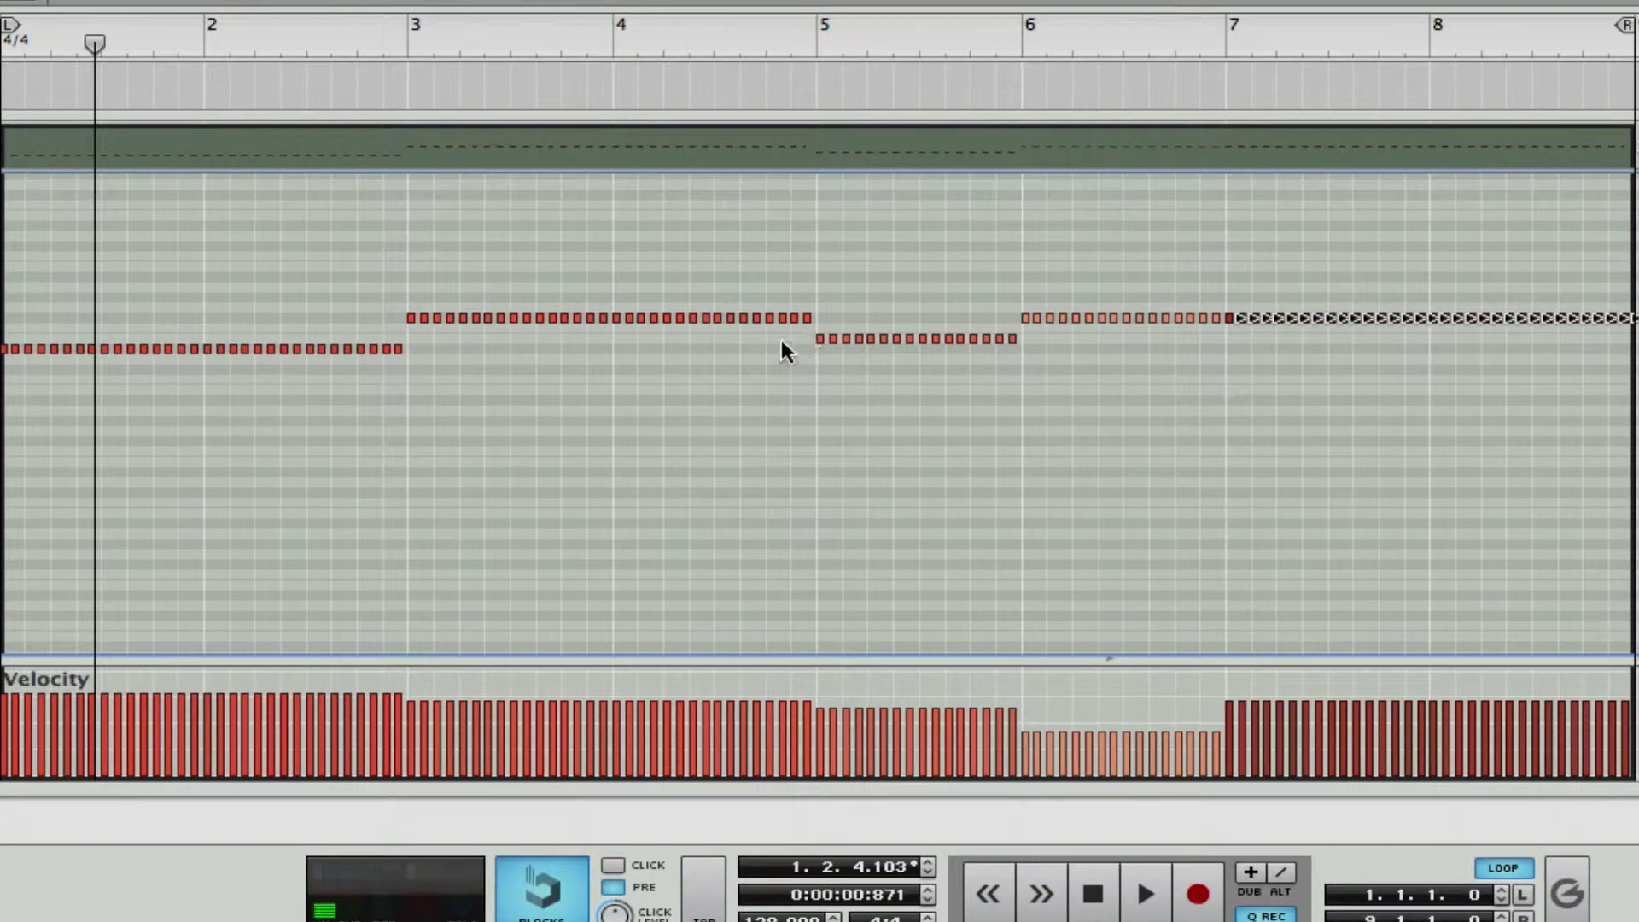
# Step: Lower the notes in bar 5 and the notes in bars 7 and 8 to D#2
pyautogui.moveTo(781, 335); pyautogui.dragTo(1119, 380)
pyautogui.moveTo(822, 340); pyautogui.dragTo(817, 345)
pyautogui.click(816, 345)
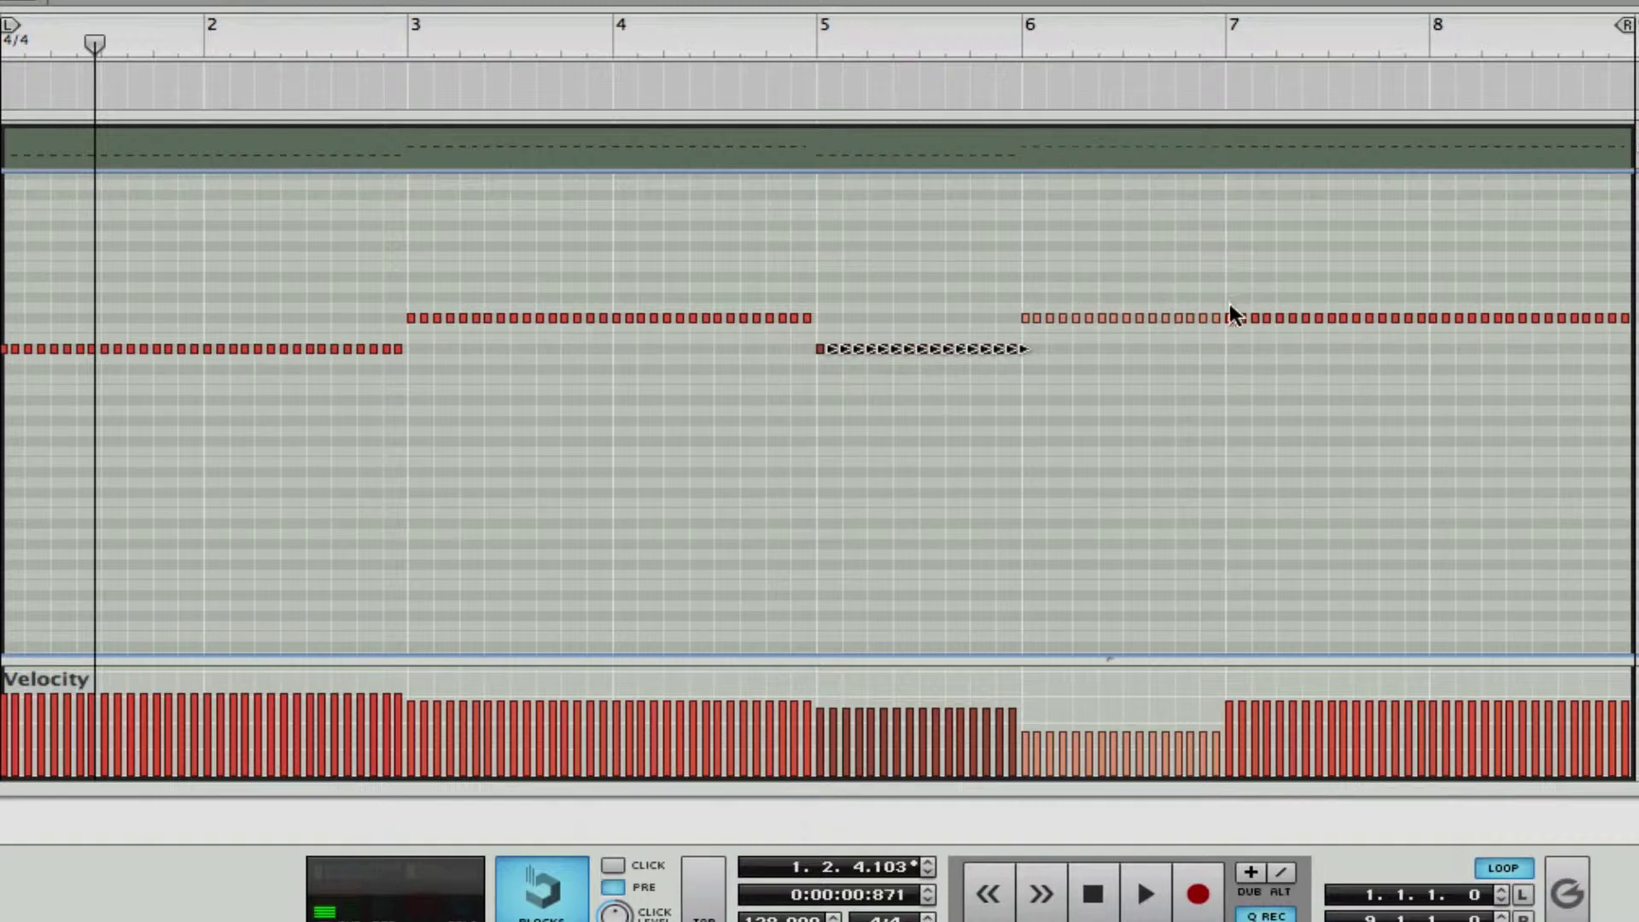
pyautogui.moveTo(1229, 304); pyautogui.dragTo(1632, 345)
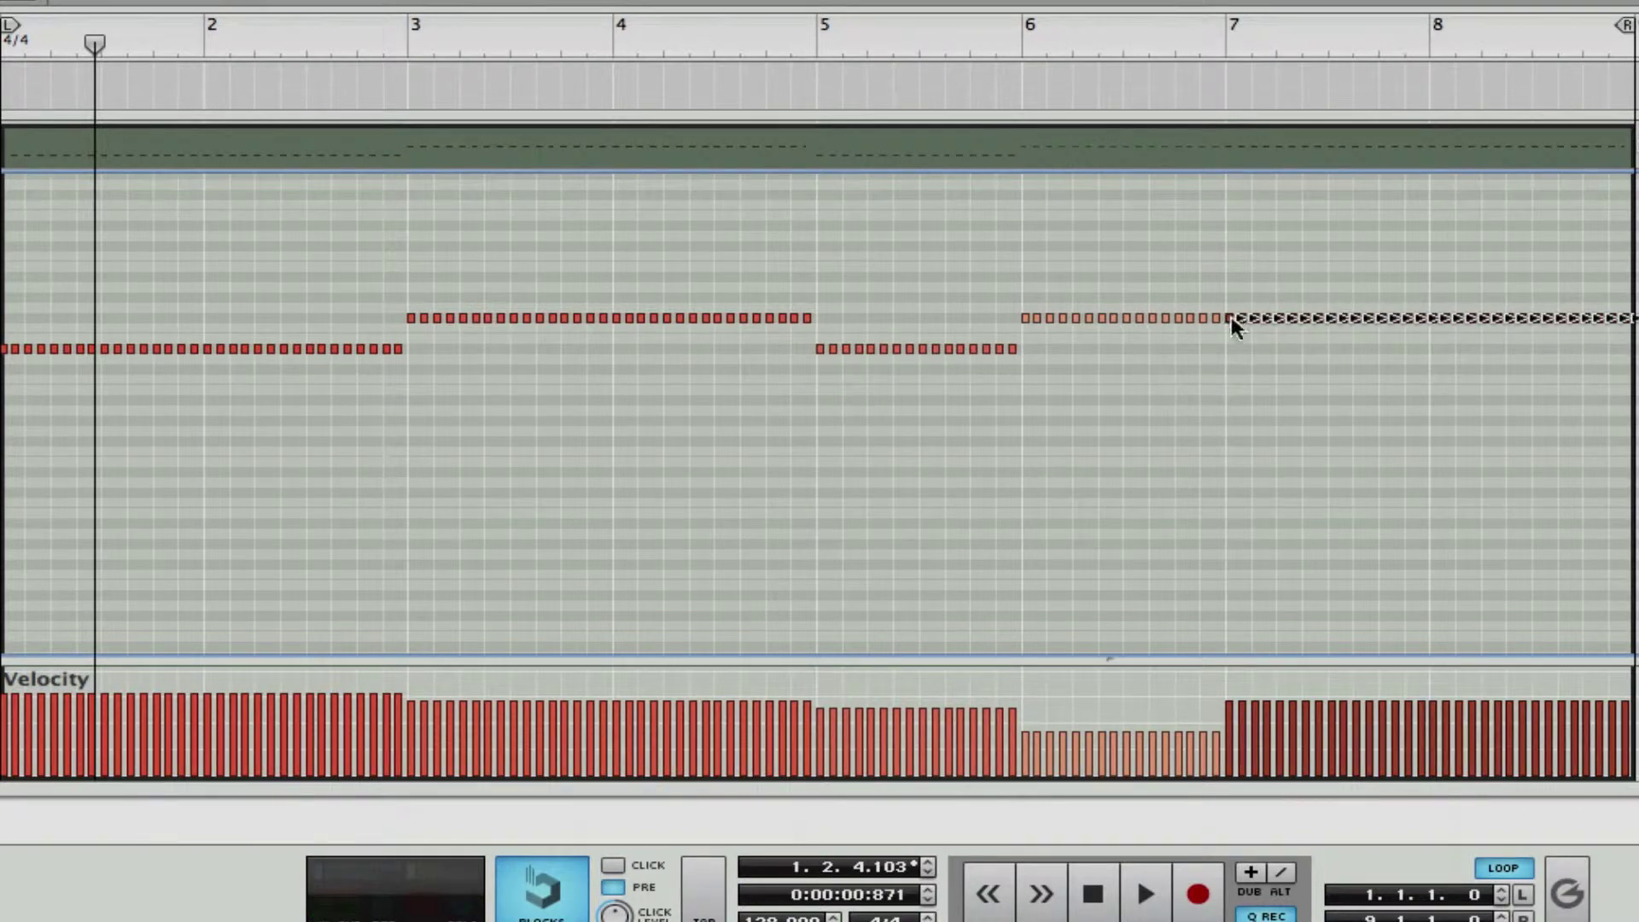
pyautogui.moveTo(1231, 318); pyautogui.dragTo(1229, 343)
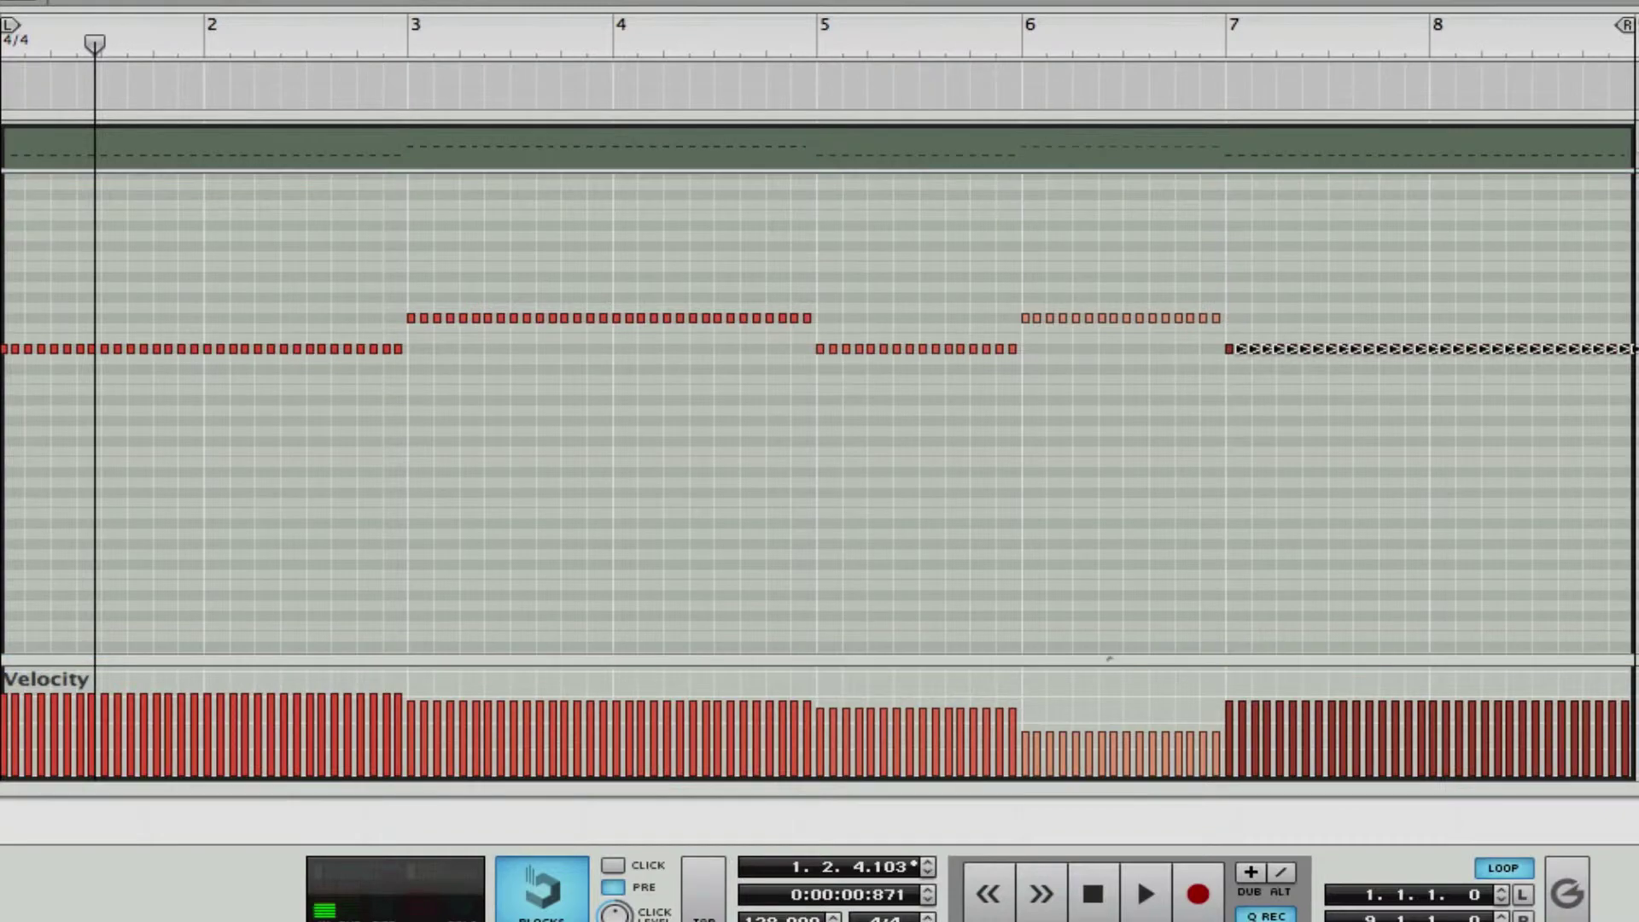
# Step: Add an RV7000 Advanced Reverb directly below the SubTractor in the rack
pyautogui.moveTo(1110, 657)
pyautogui.mouseDown()
pyautogui.moveTo(1110, 288)
pyautogui.moveTo(1110, 670)
pyautogui.mouseUp()
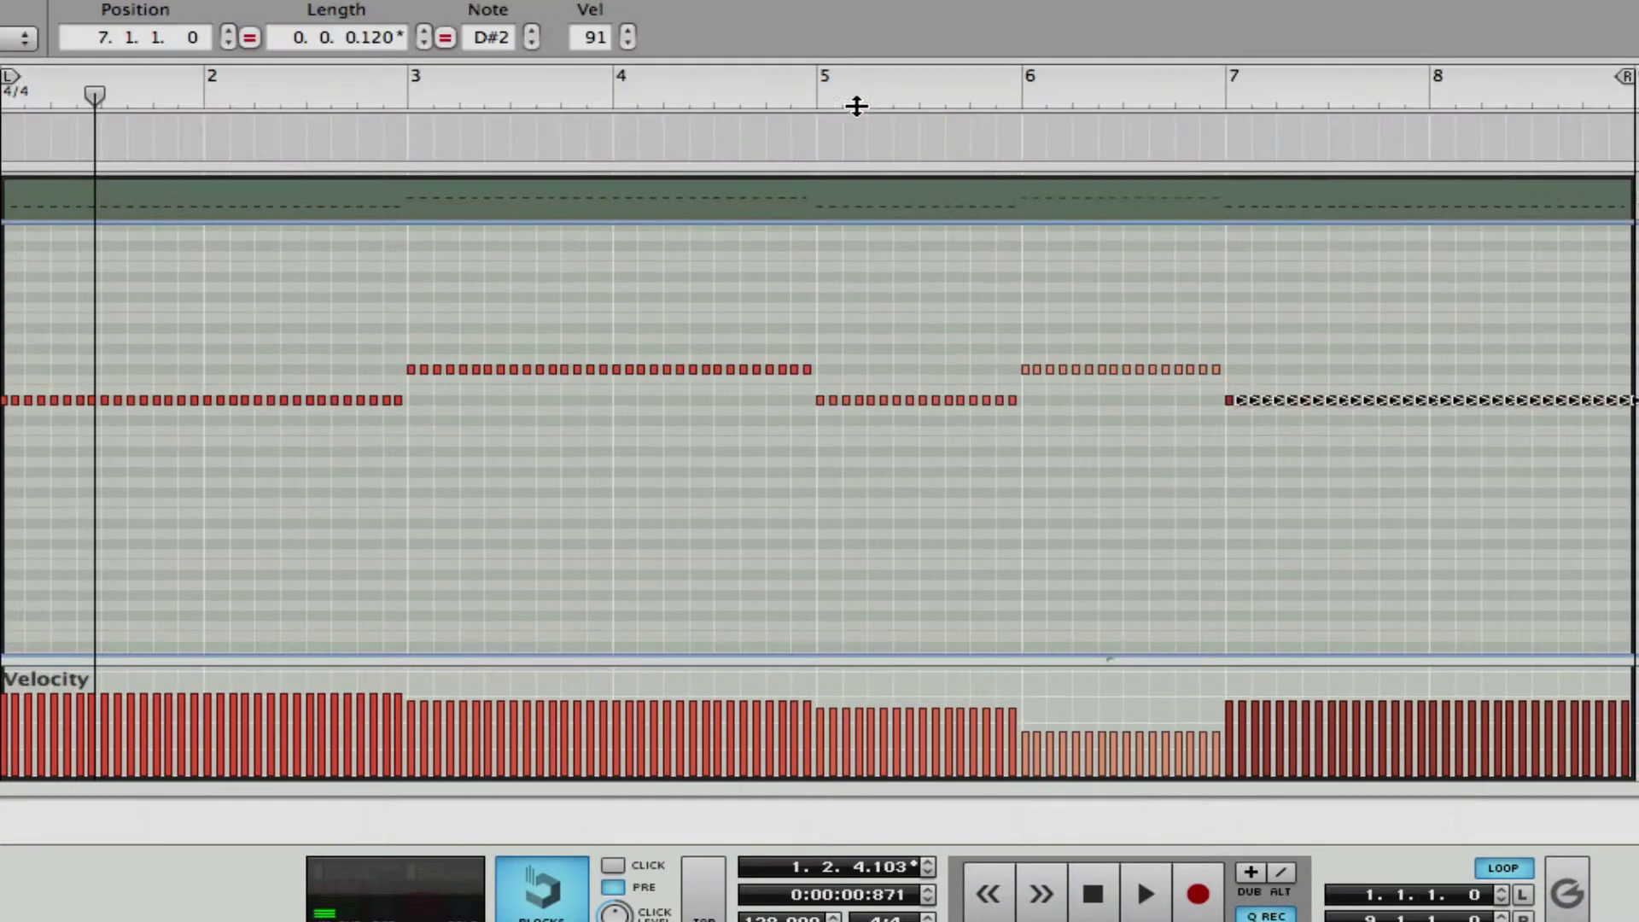
pyautogui.moveTo(850, 17); pyautogui.dragTo(960, 175)
pyautogui.scroll(-3, 959, 175)
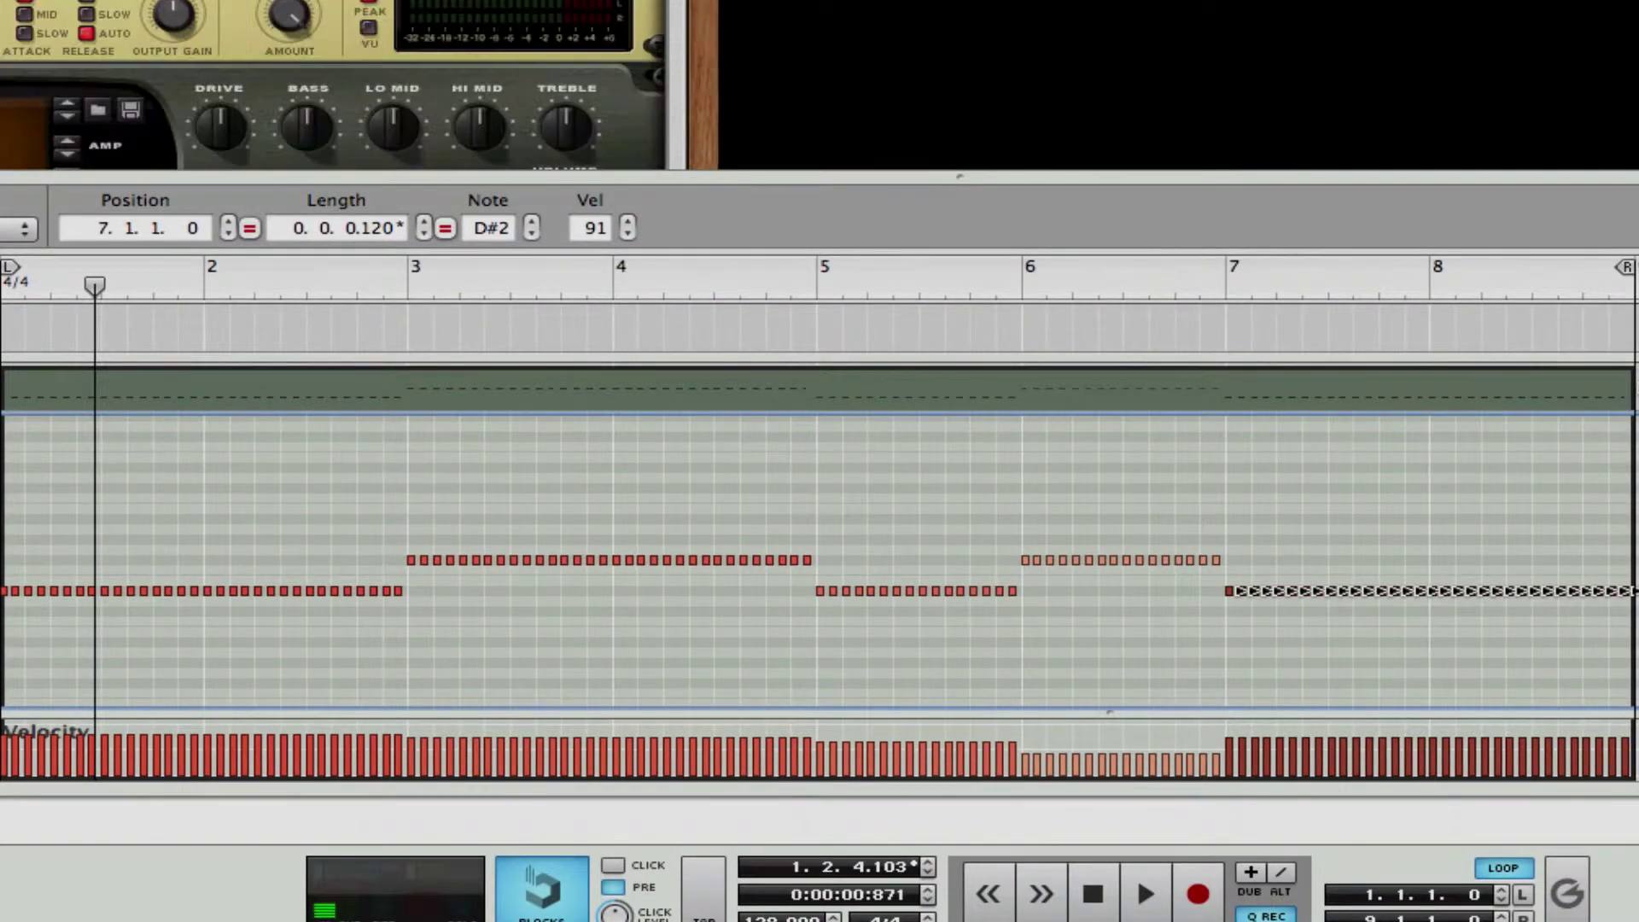
pyautogui.scroll(2, 332, 86)
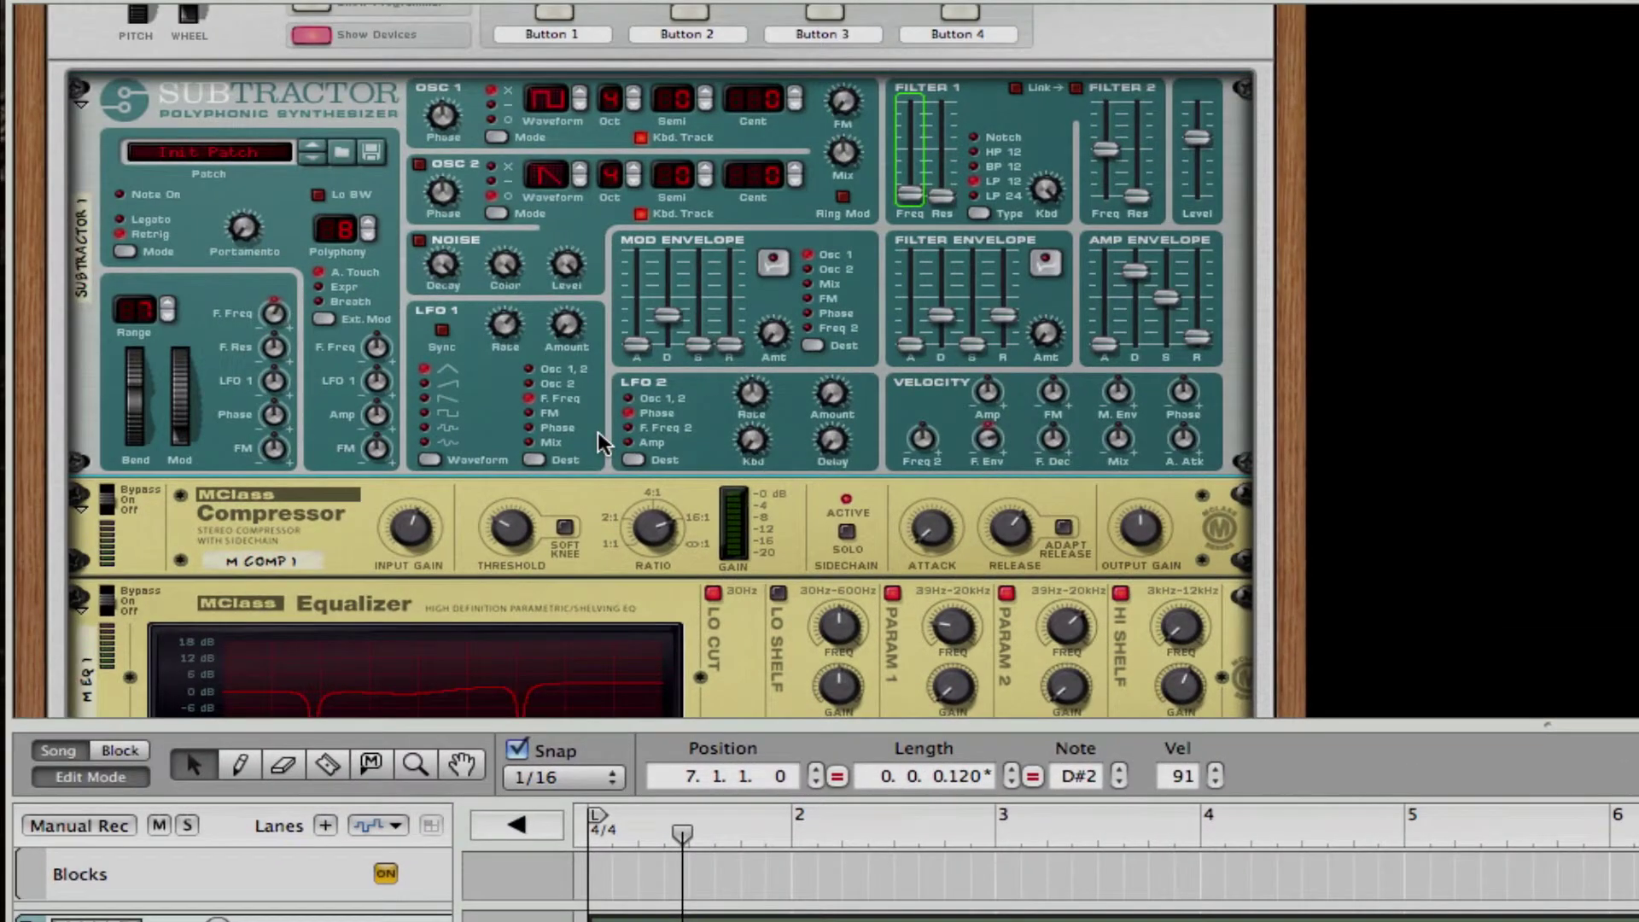
pyautogui.rightClick(595, 431)
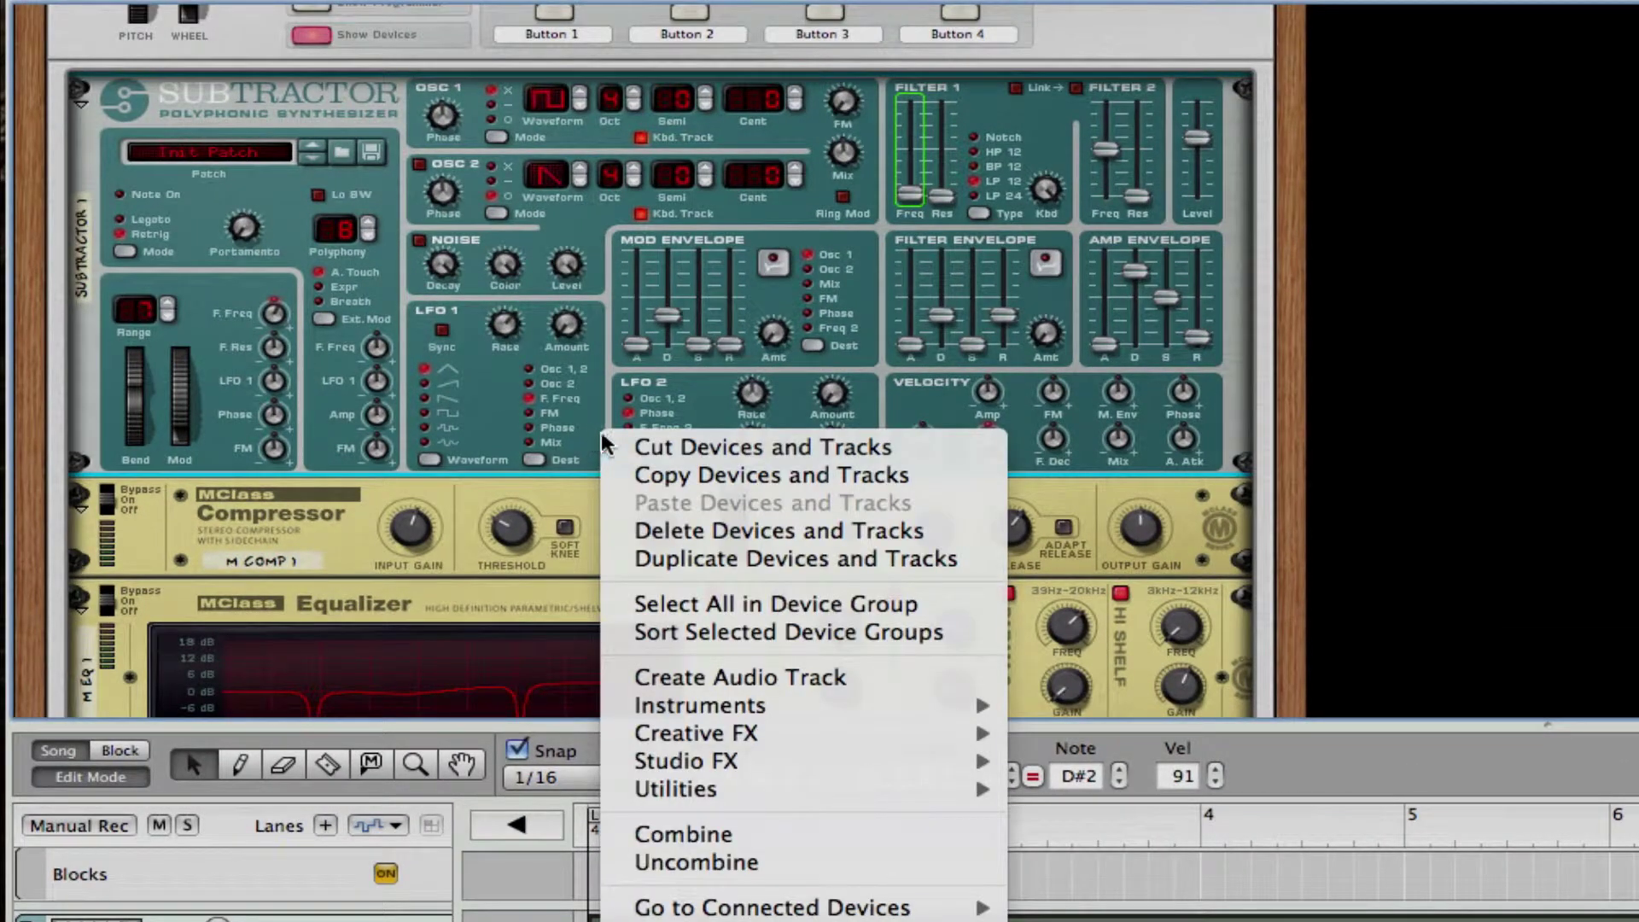
pyautogui.moveTo(974, 763)
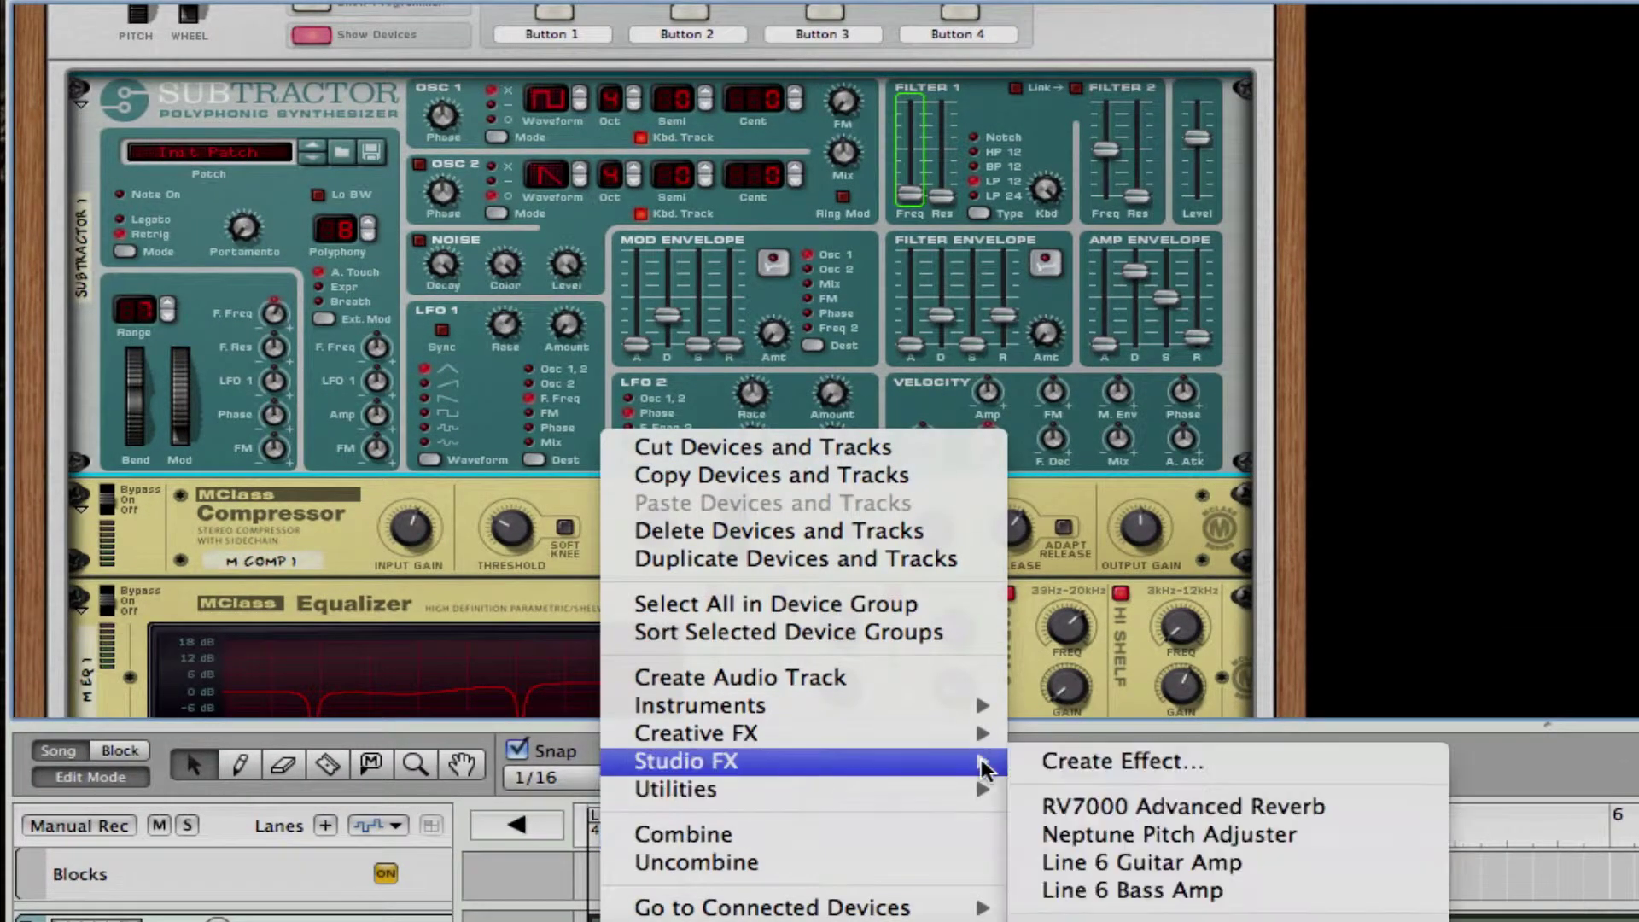
pyautogui.click(1148, 806)
# Step: Create an automation lane for the RV7000 reverb's Dry-Wet control
pyautogui.moveTo(730, 524)
pyautogui.mouseDown()
pyautogui.moveTo(725, 543)
pyautogui.moveTo(740, 531)
pyautogui.mouseUp()
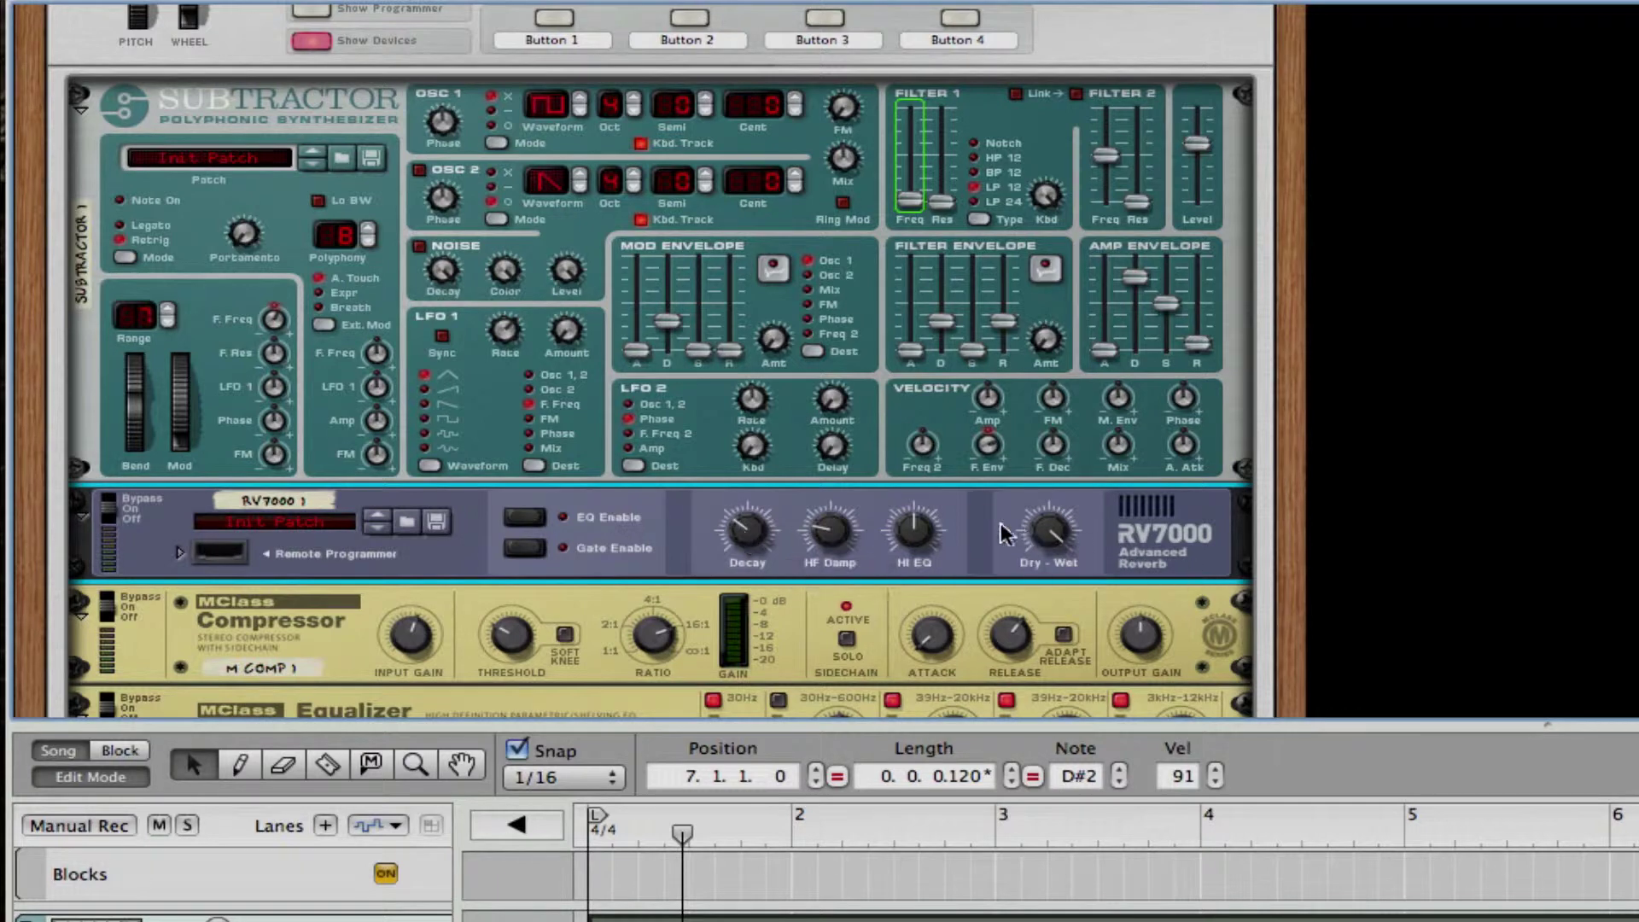
pyautogui.rightClick(1046, 531)
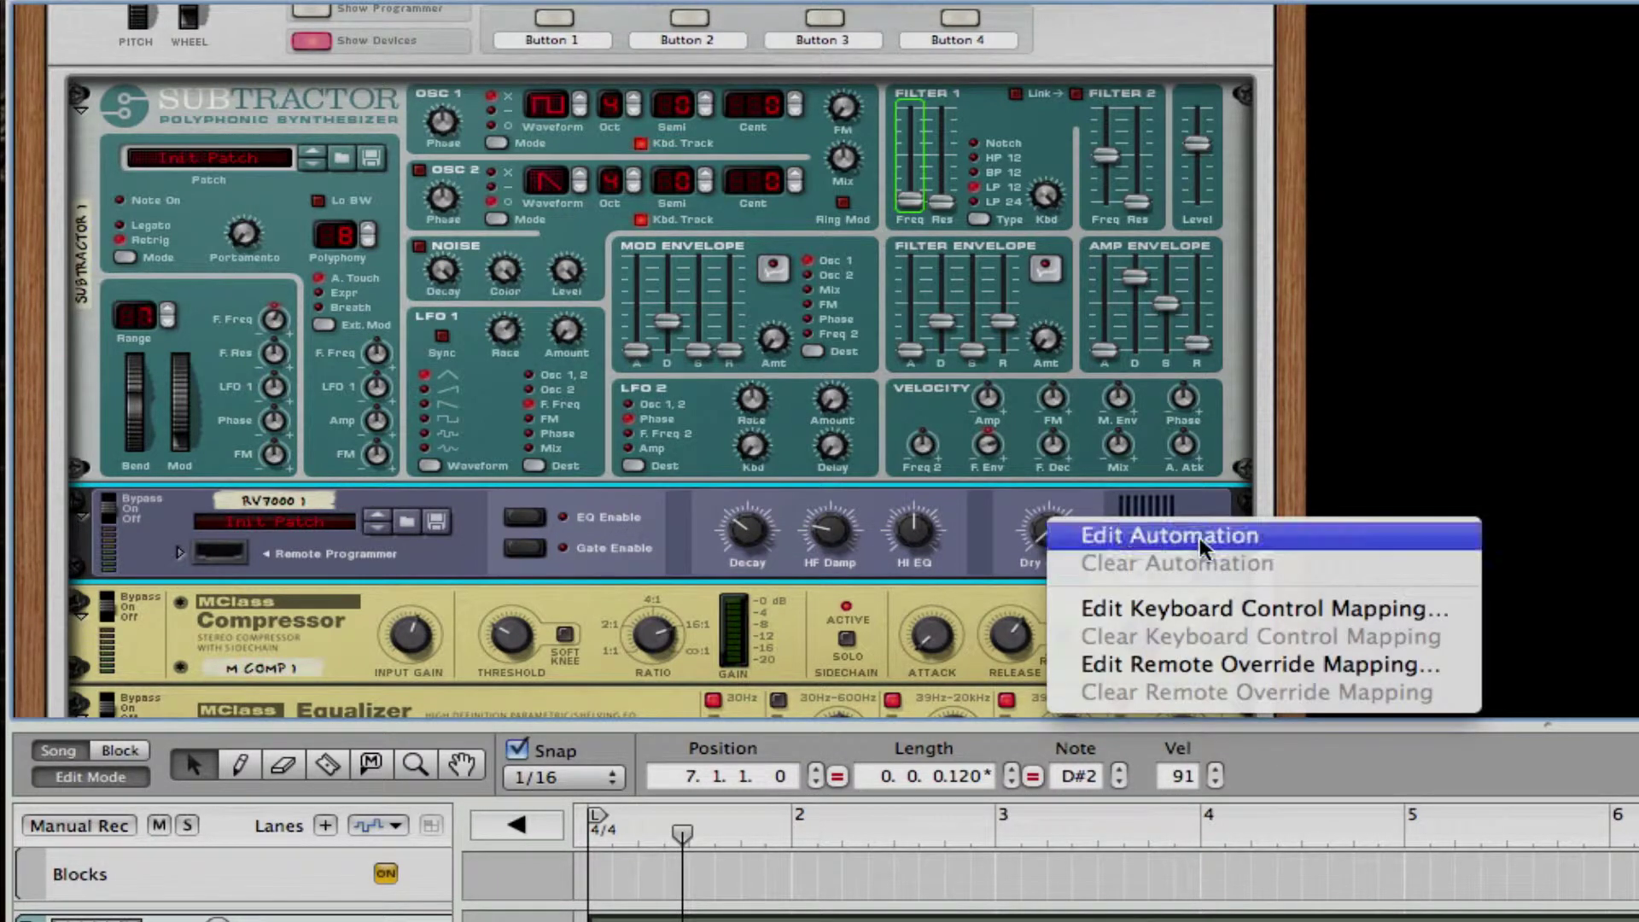
pyautogui.click(1170, 537)
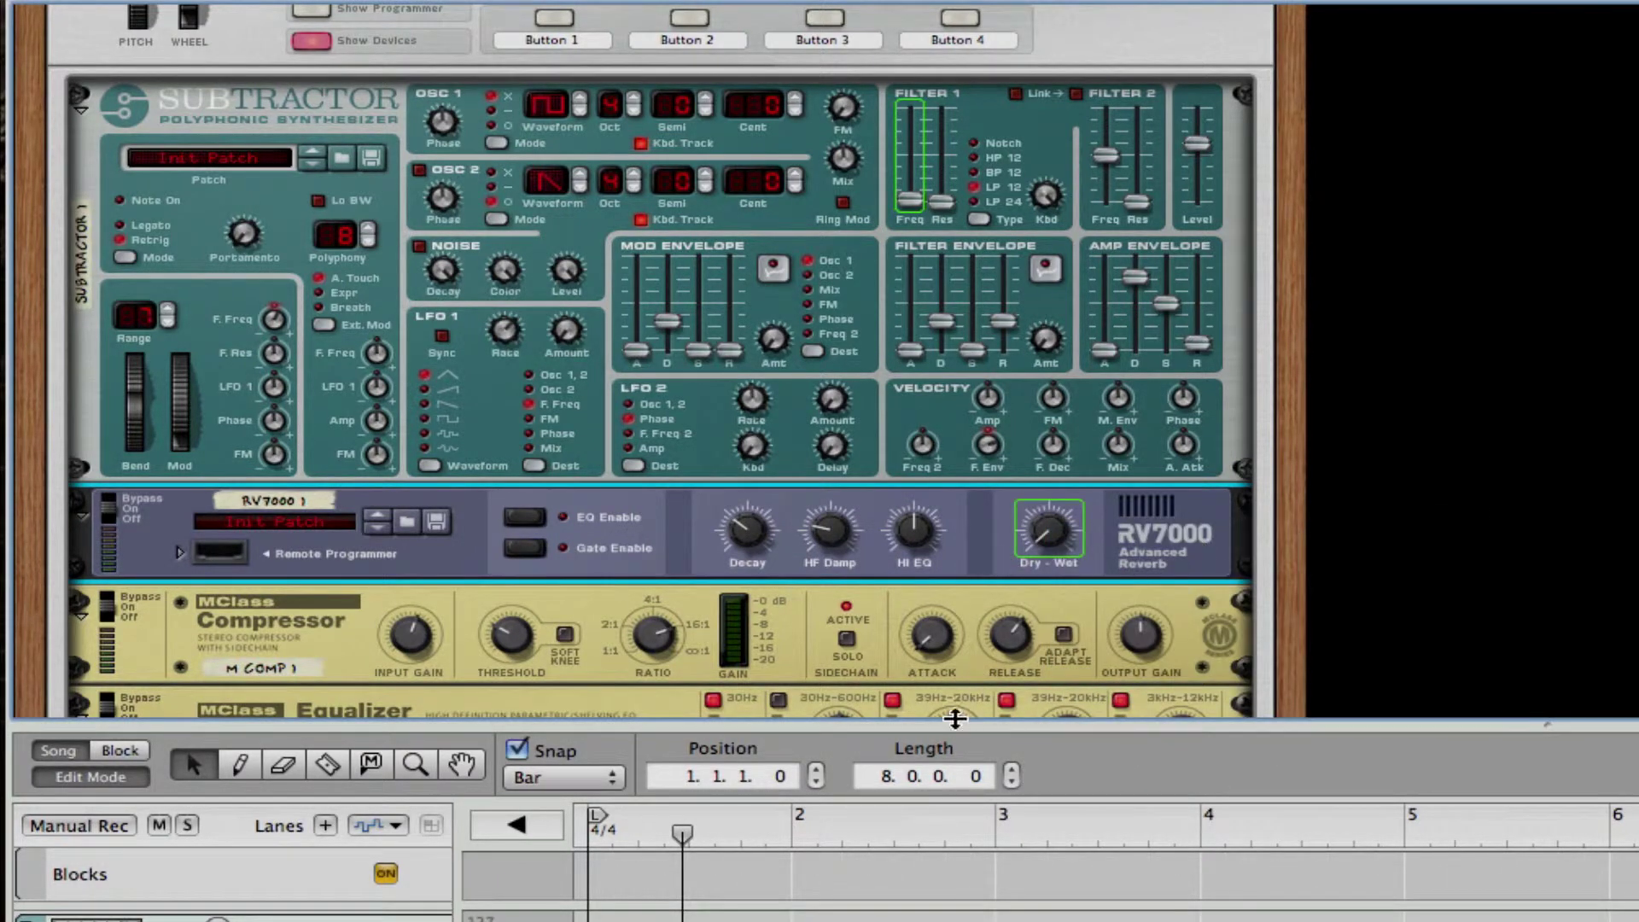
# Step: Create a Dry/Wet automation clip on the RV7000 track that spans all eight bars
pyautogui.moveTo(952, 724); pyautogui.dragTo(973, 341)
pyautogui.click(85, 395)
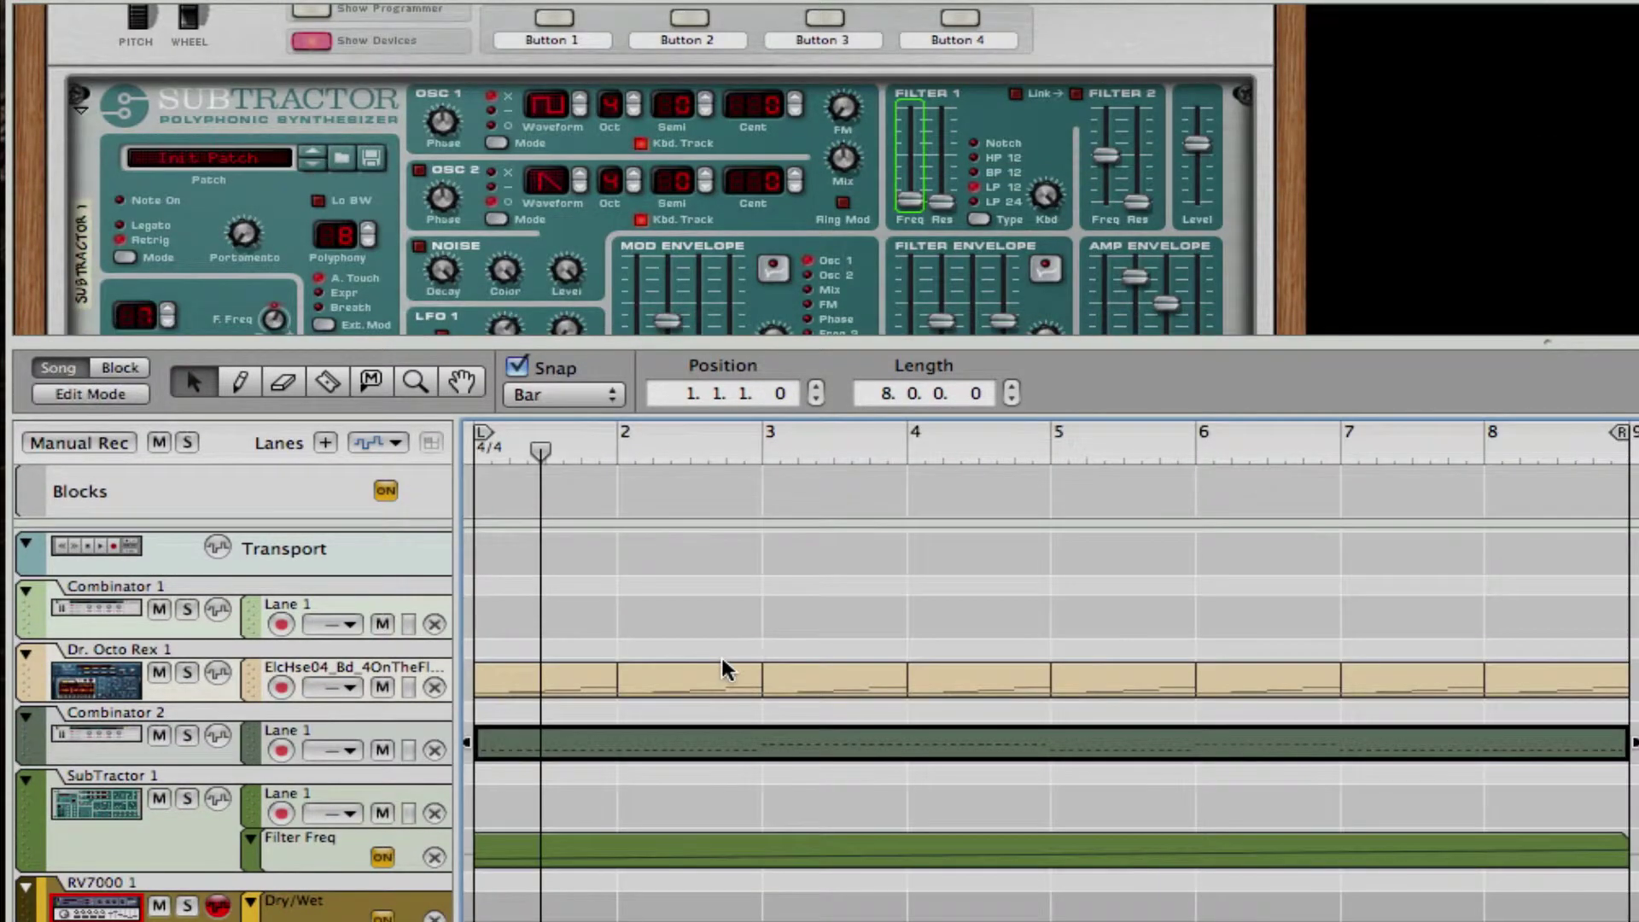
pyautogui.press('w')
pyautogui.moveTo(478, 907); pyautogui.dragTo(1545, 902)
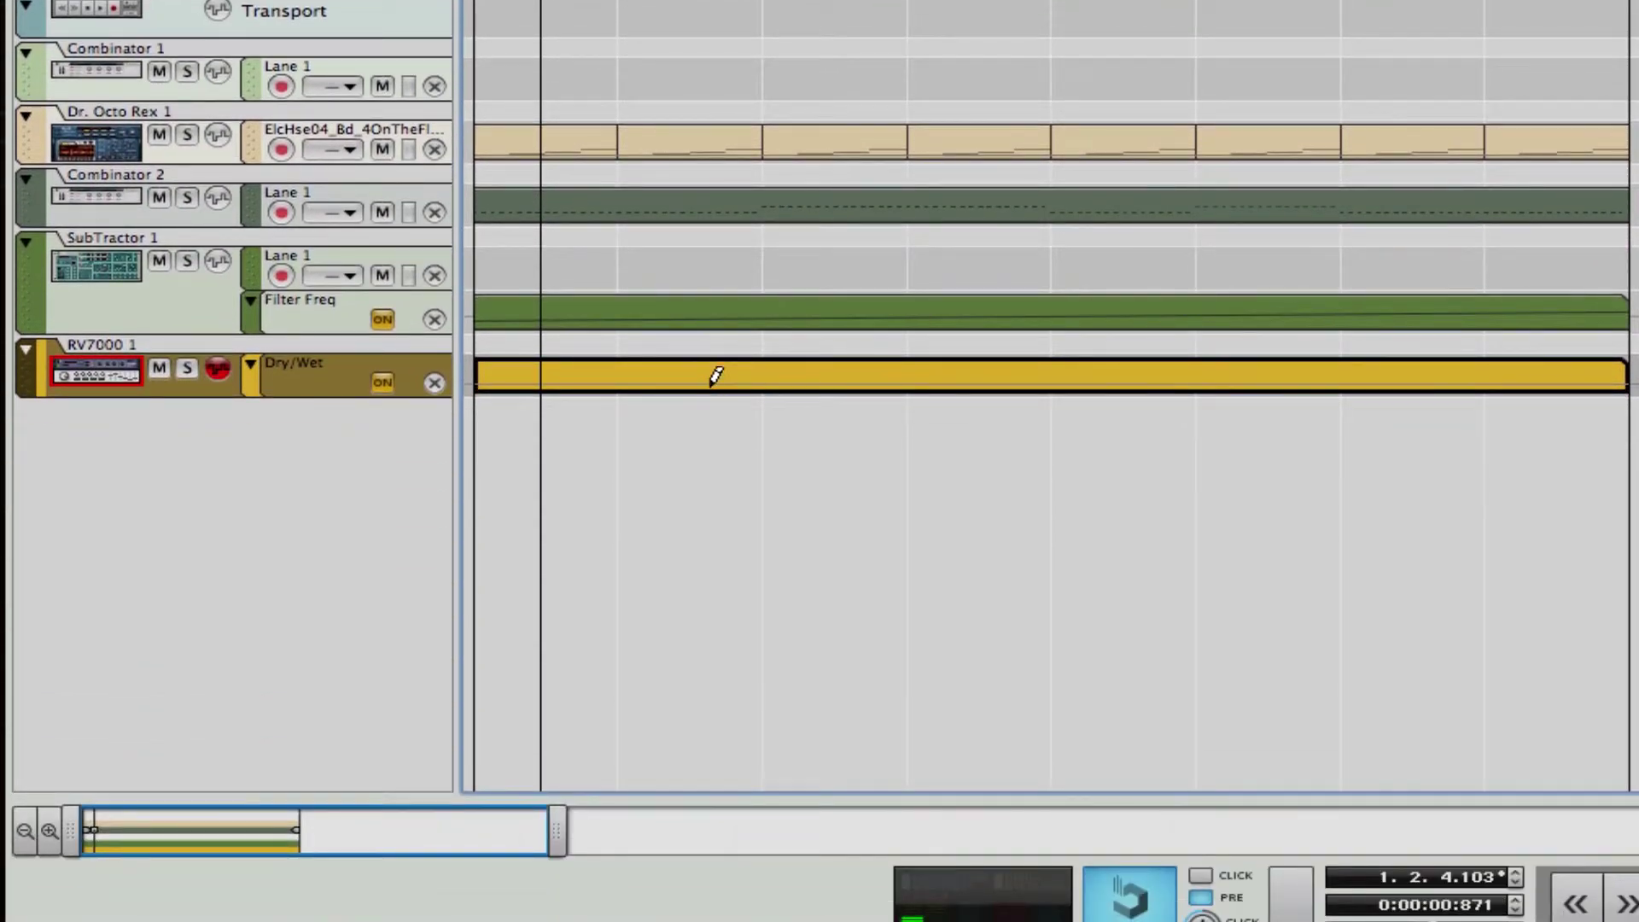
pyautogui.press('Delete')
pyautogui.click(556, 372)
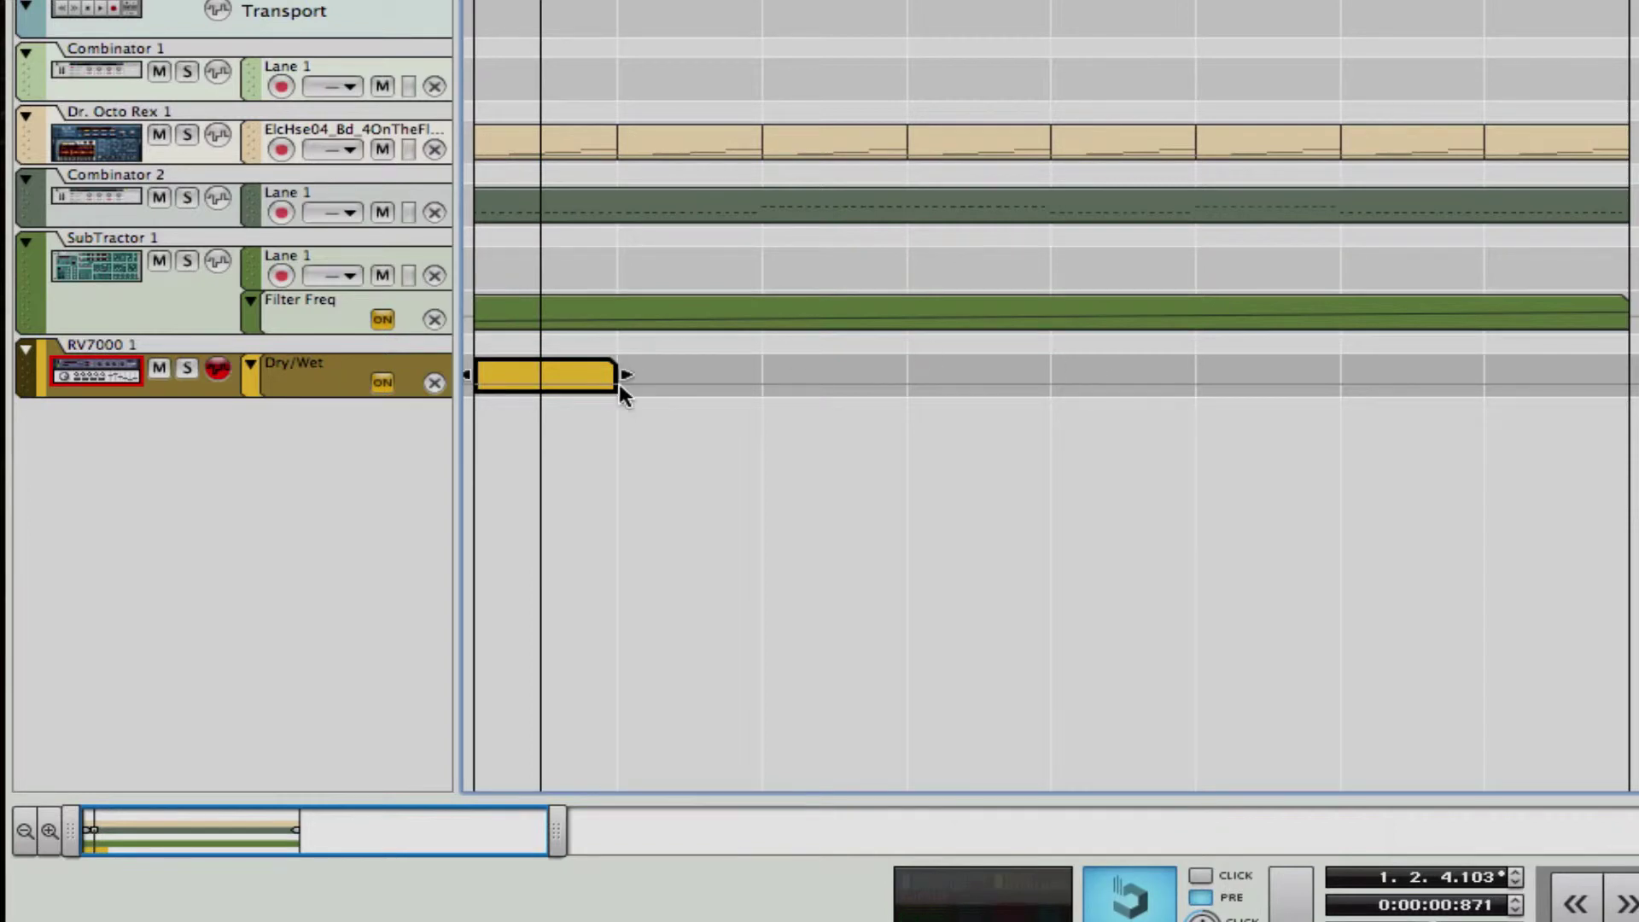
pyautogui.moveTo(619, 373); pyautogui.dragTo(1629, 376)
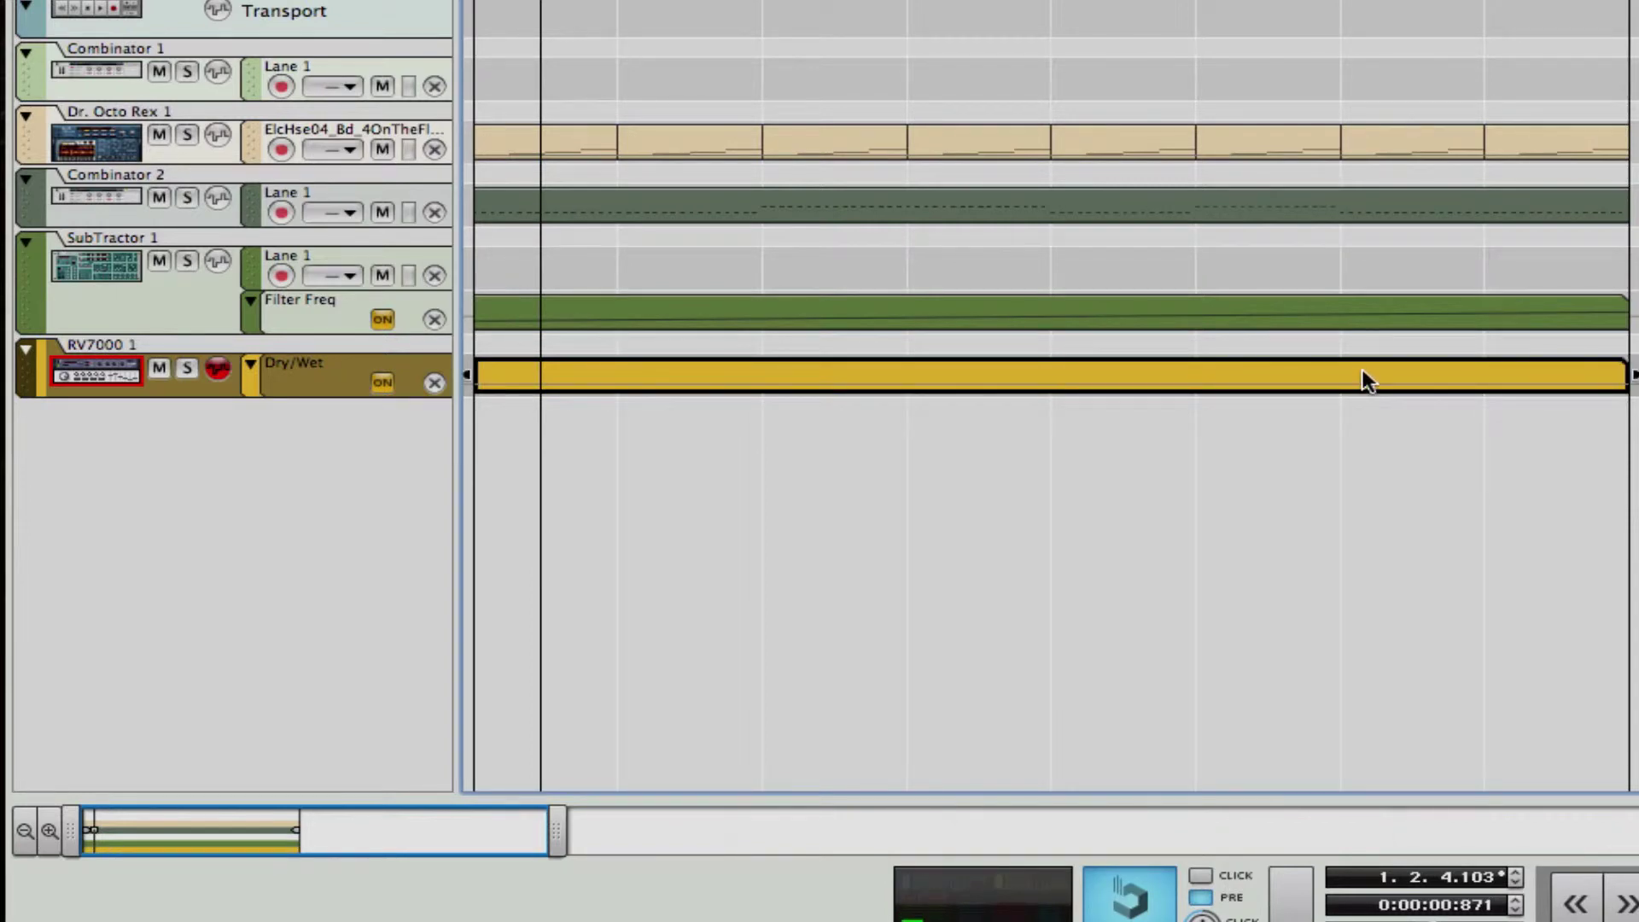
# Step: Ramp the RV7000 Dry/Wet automation up across the eight bars to 87 at position 8.4.4, playing the song from the start to judge it
pyautogui.doubleClick(1366, 380)
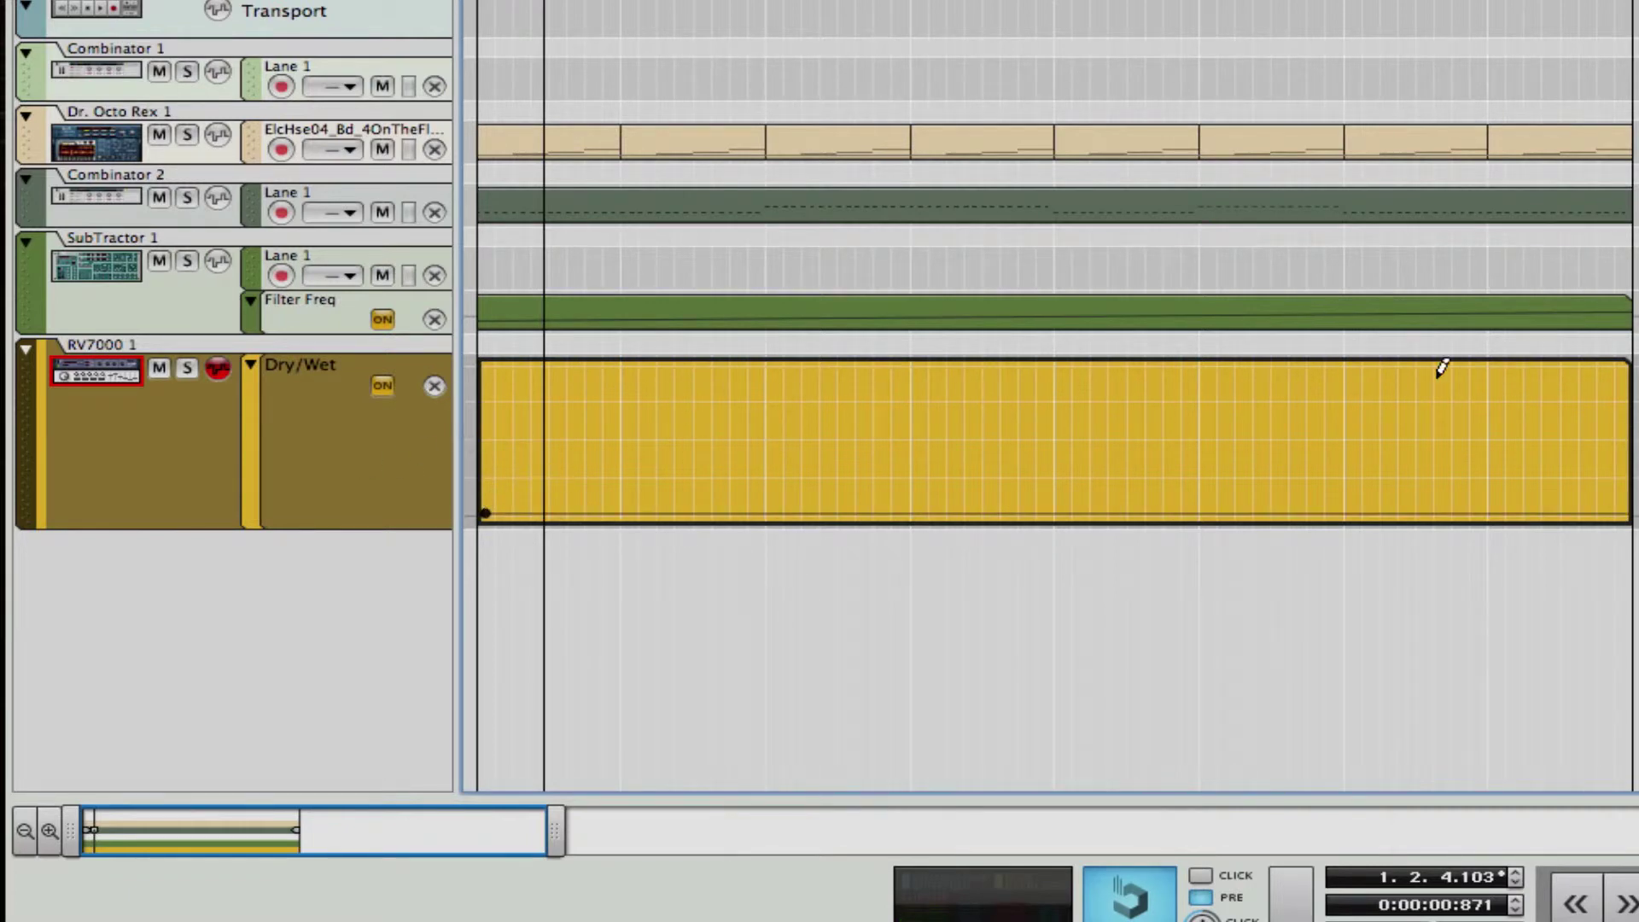
pyautogui.click(1624, 437)
pyautogui.press('Home')
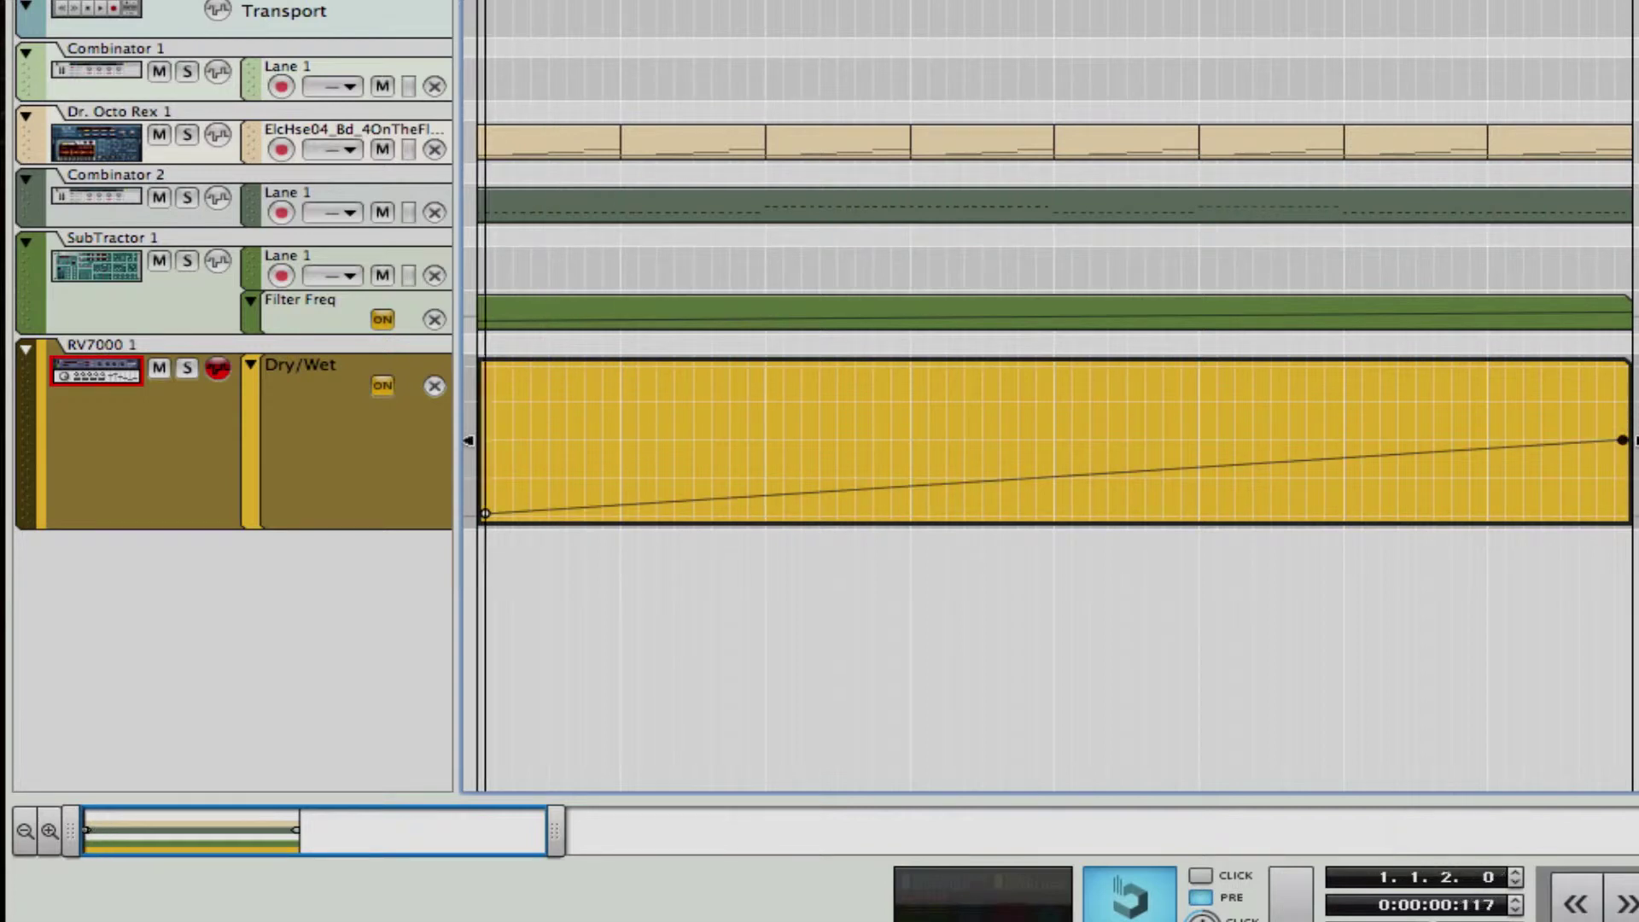
pyautogui.press('space')
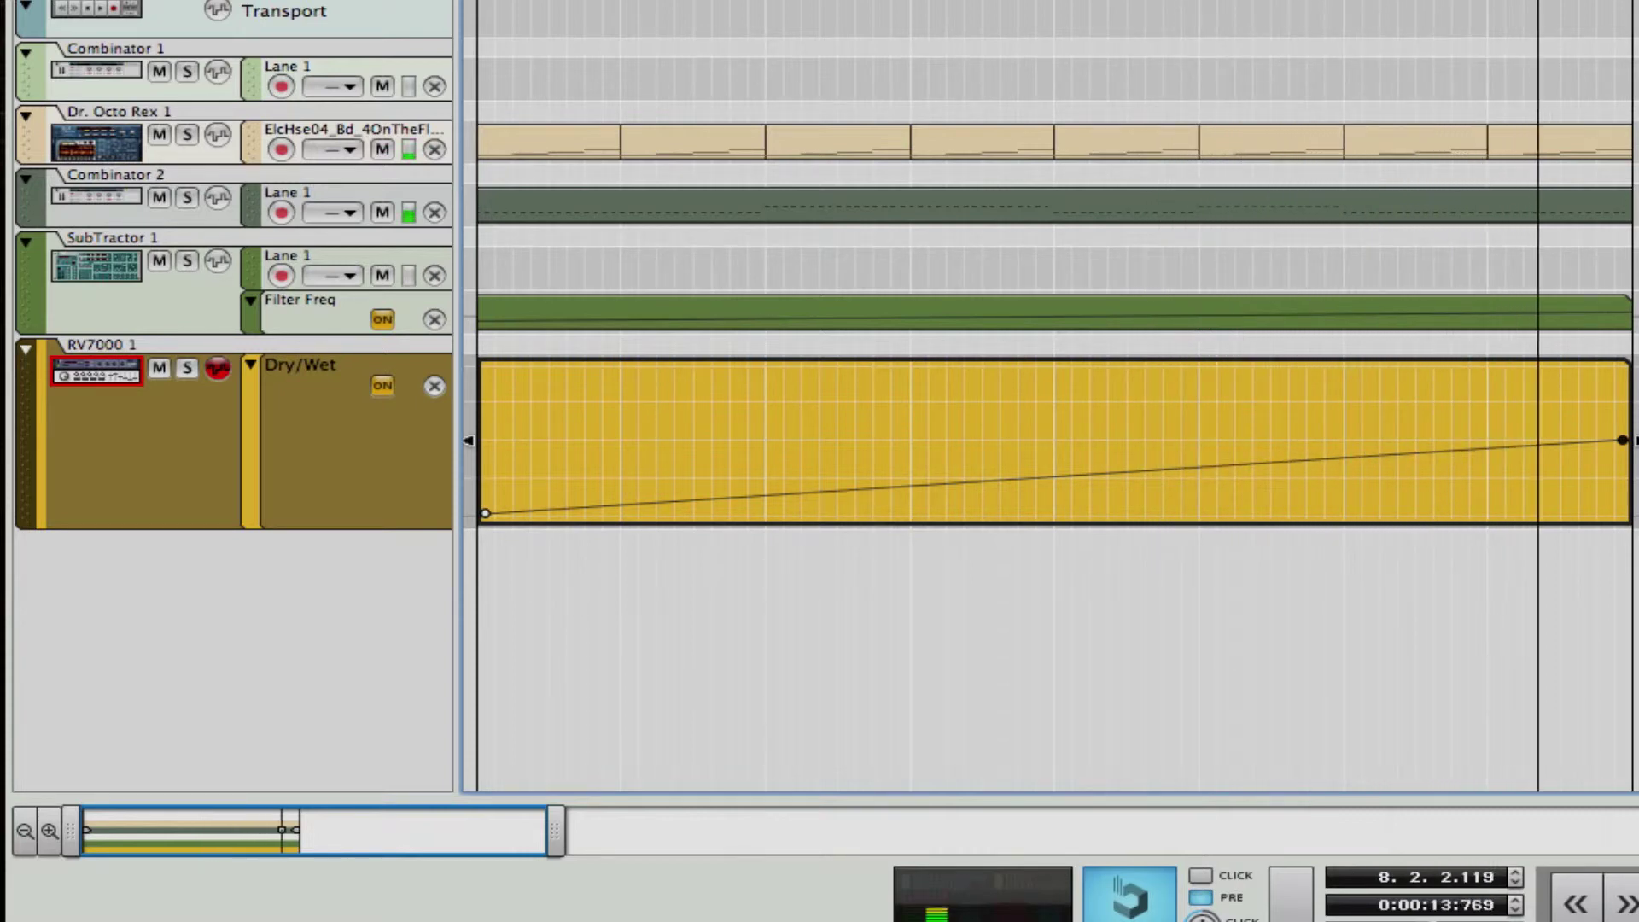
pyautogui.press('space')
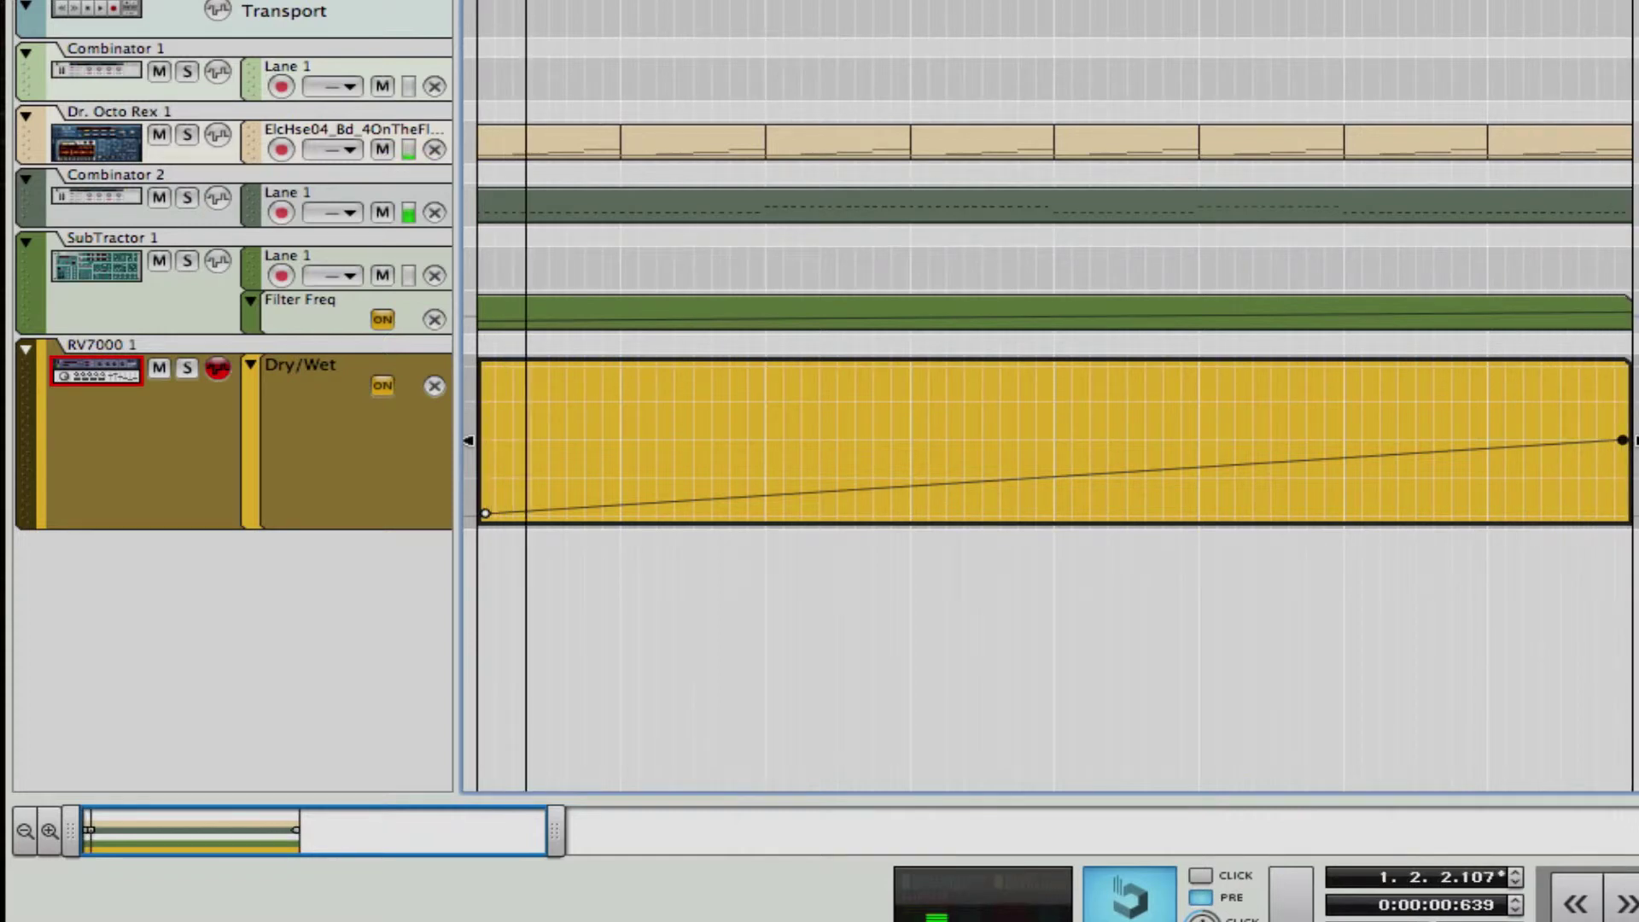
pyautogui.moveTo(1625, 441); pyautogui.dragTo(1622, 414)
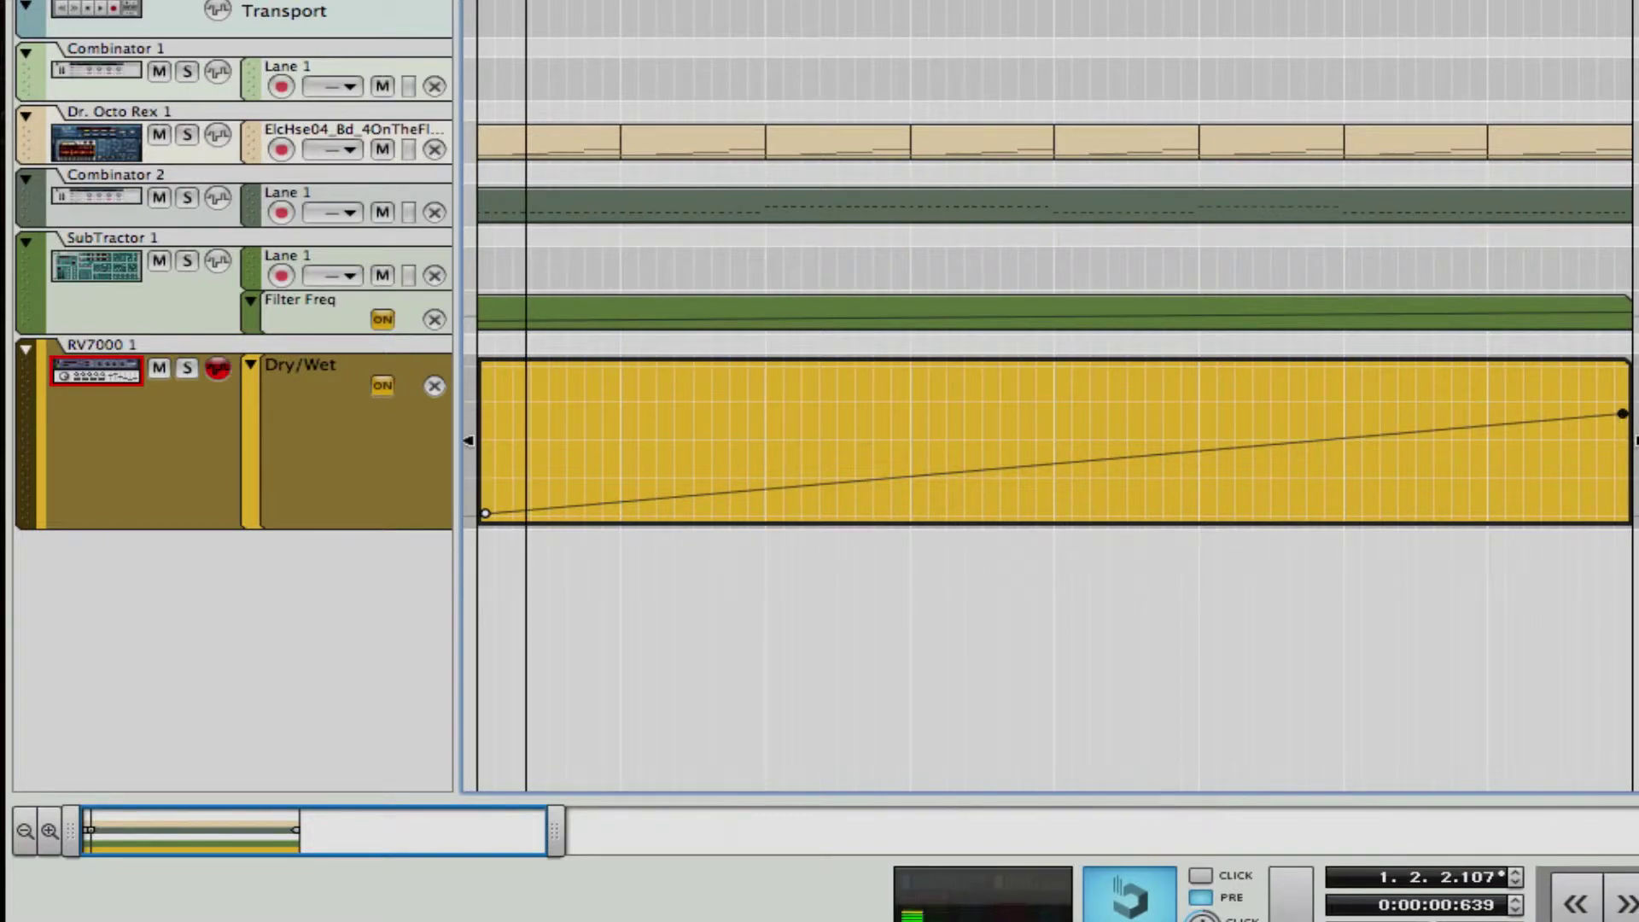
# Step: Add a new Combinator in the empty rack space below Combinator 2
pyautogui.press('F6')
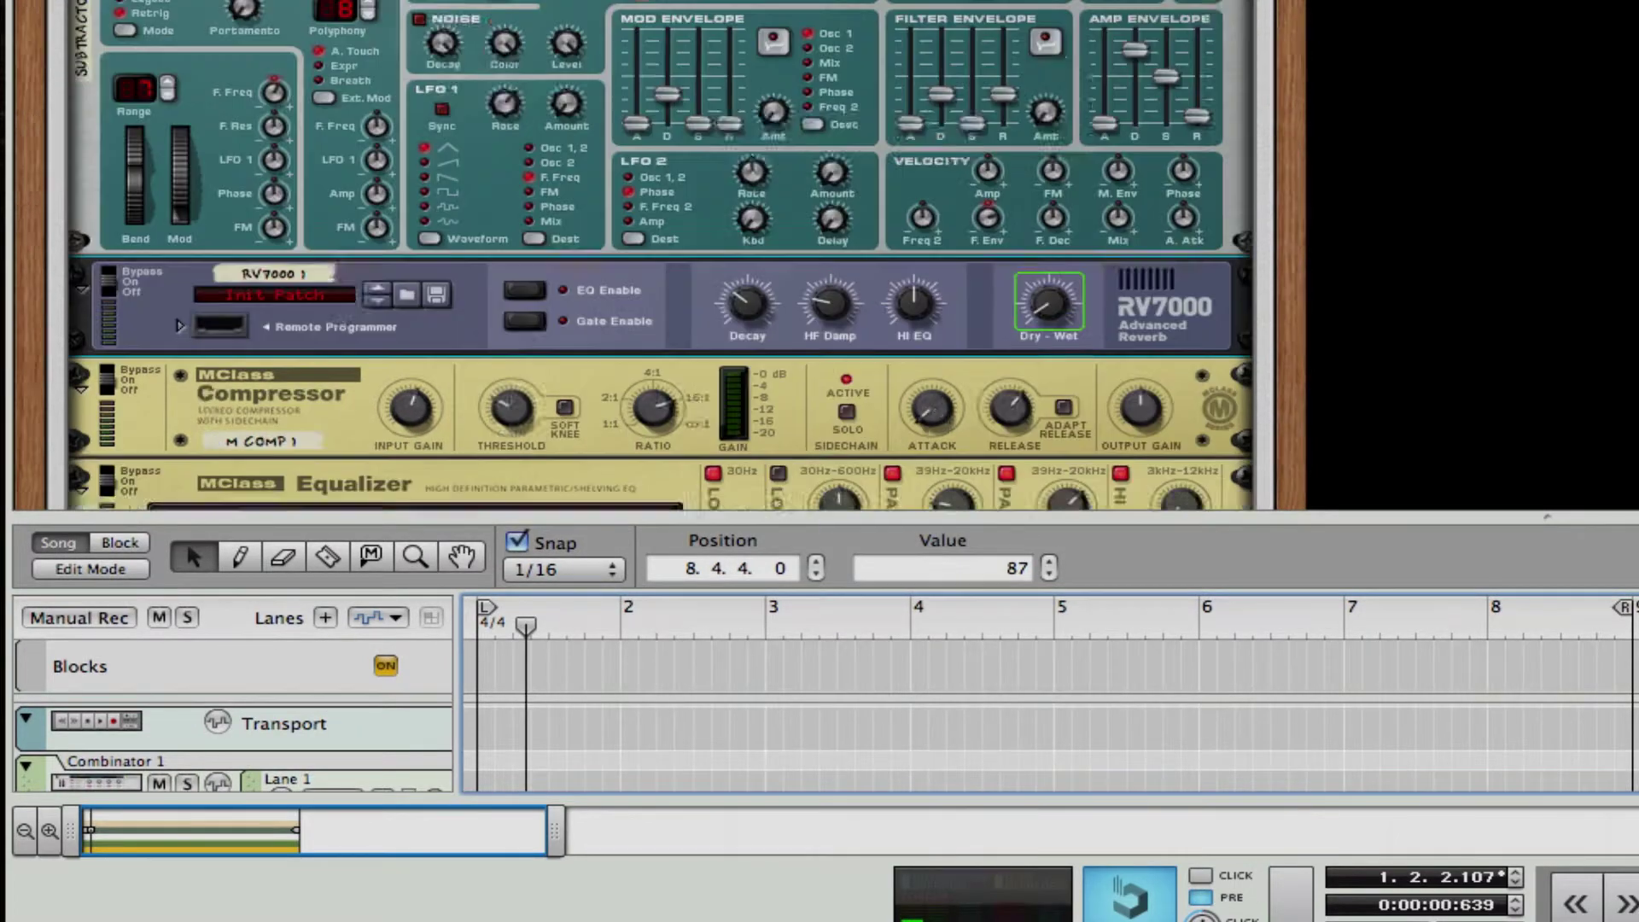
pyautogui.scroll(15, 640, 256)
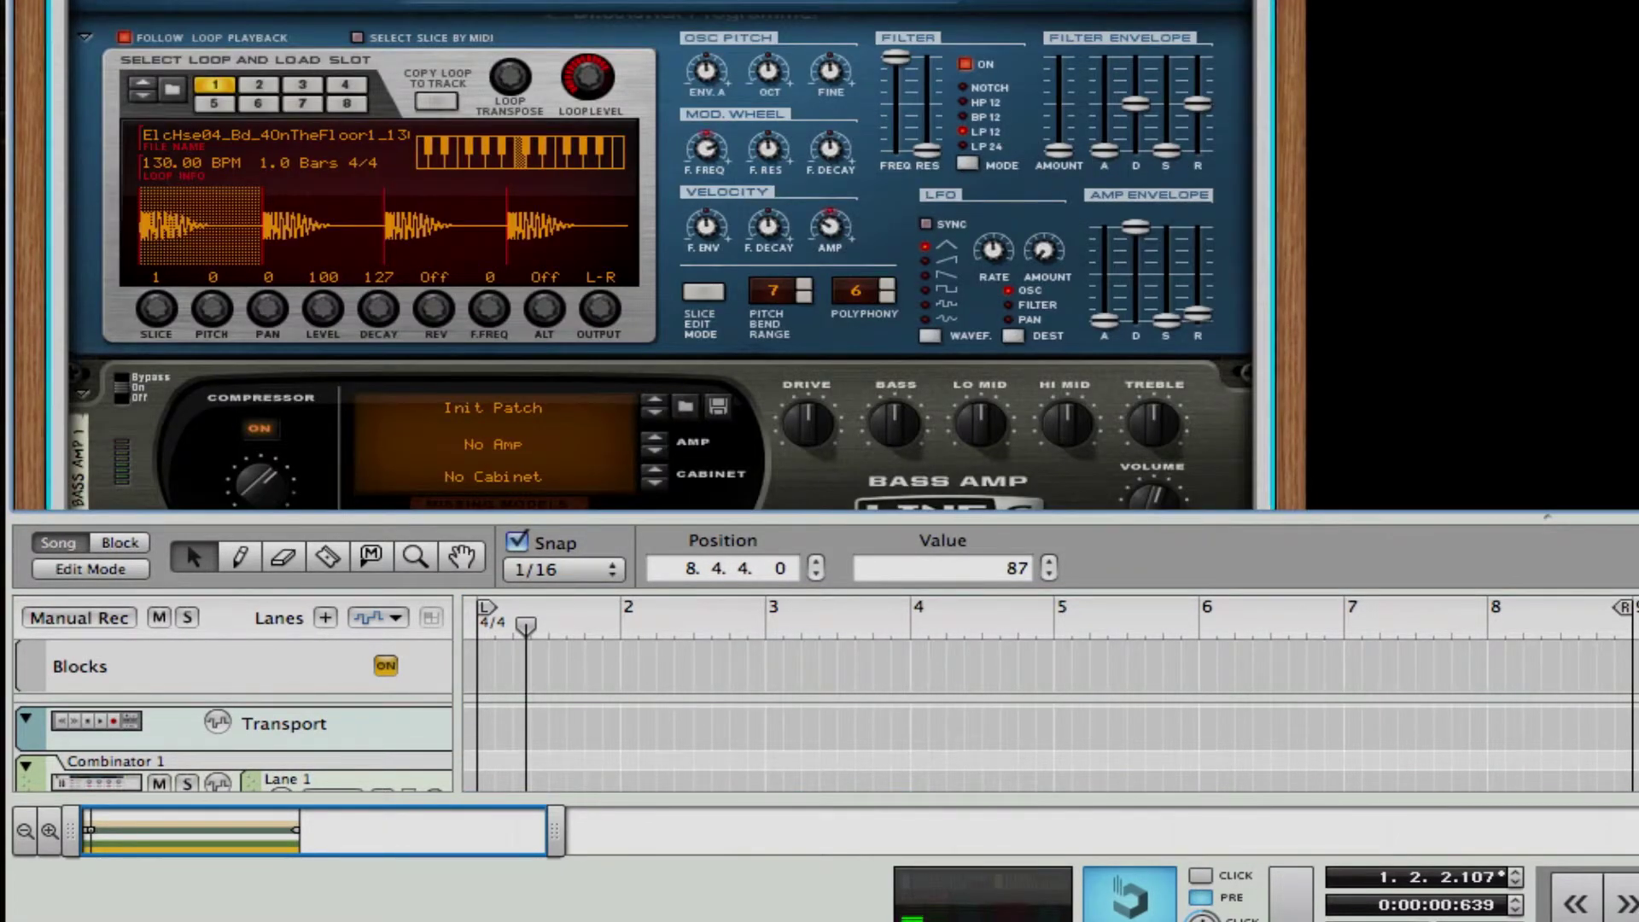
pyautogui.press('pagedown')
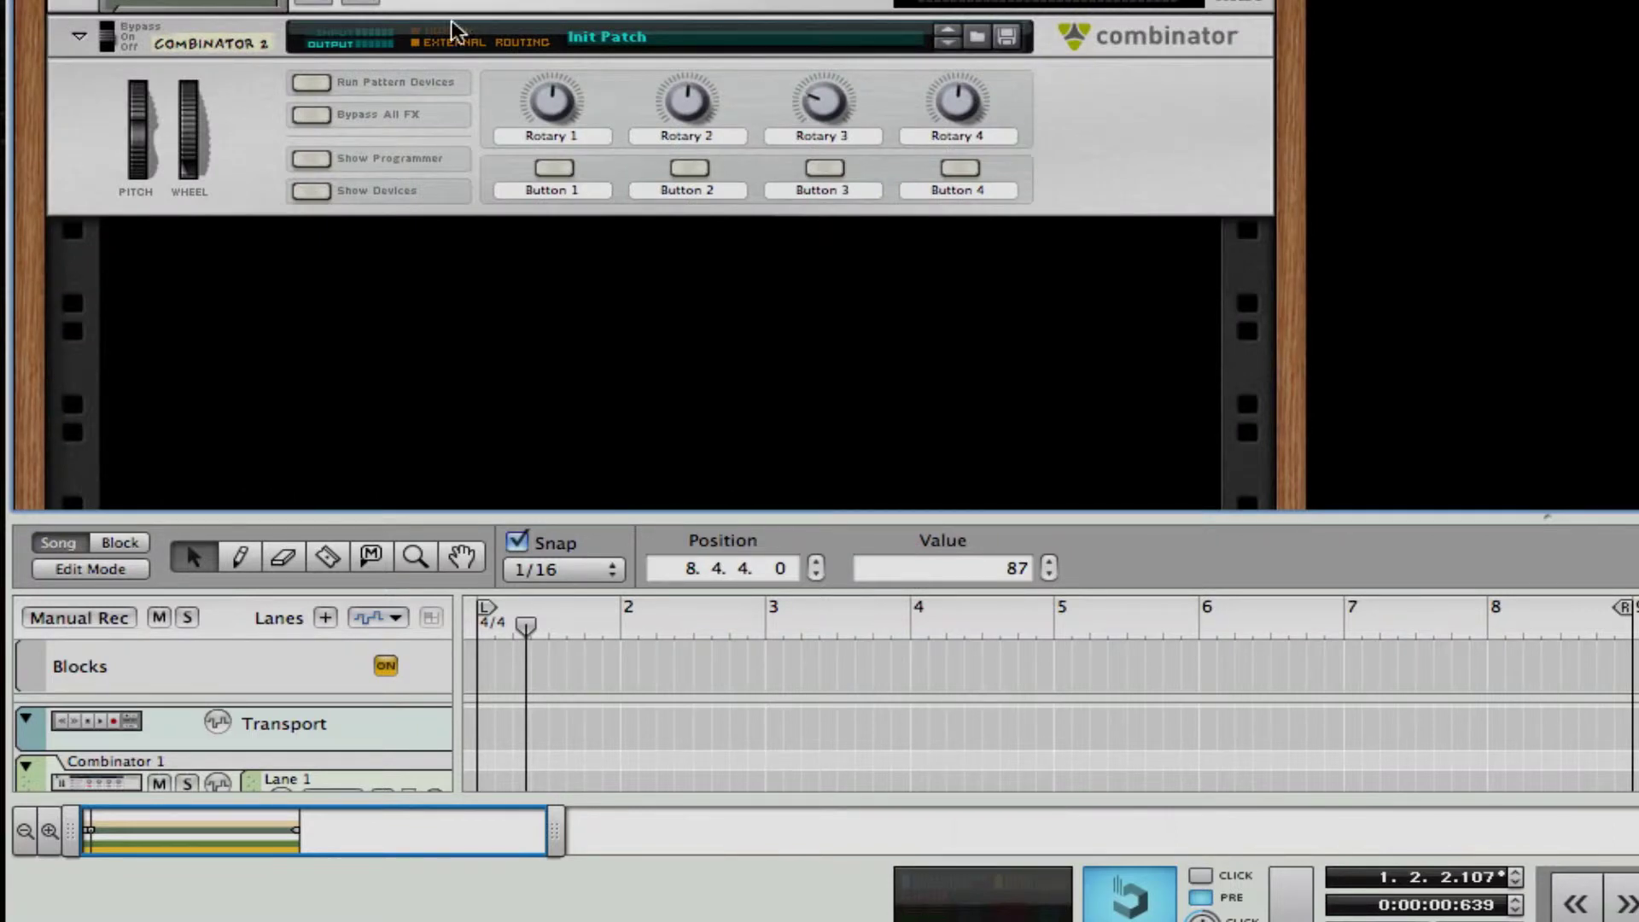
pyautogui.rightClick(437, 261)
pyautogui.moveTo(779, 505)
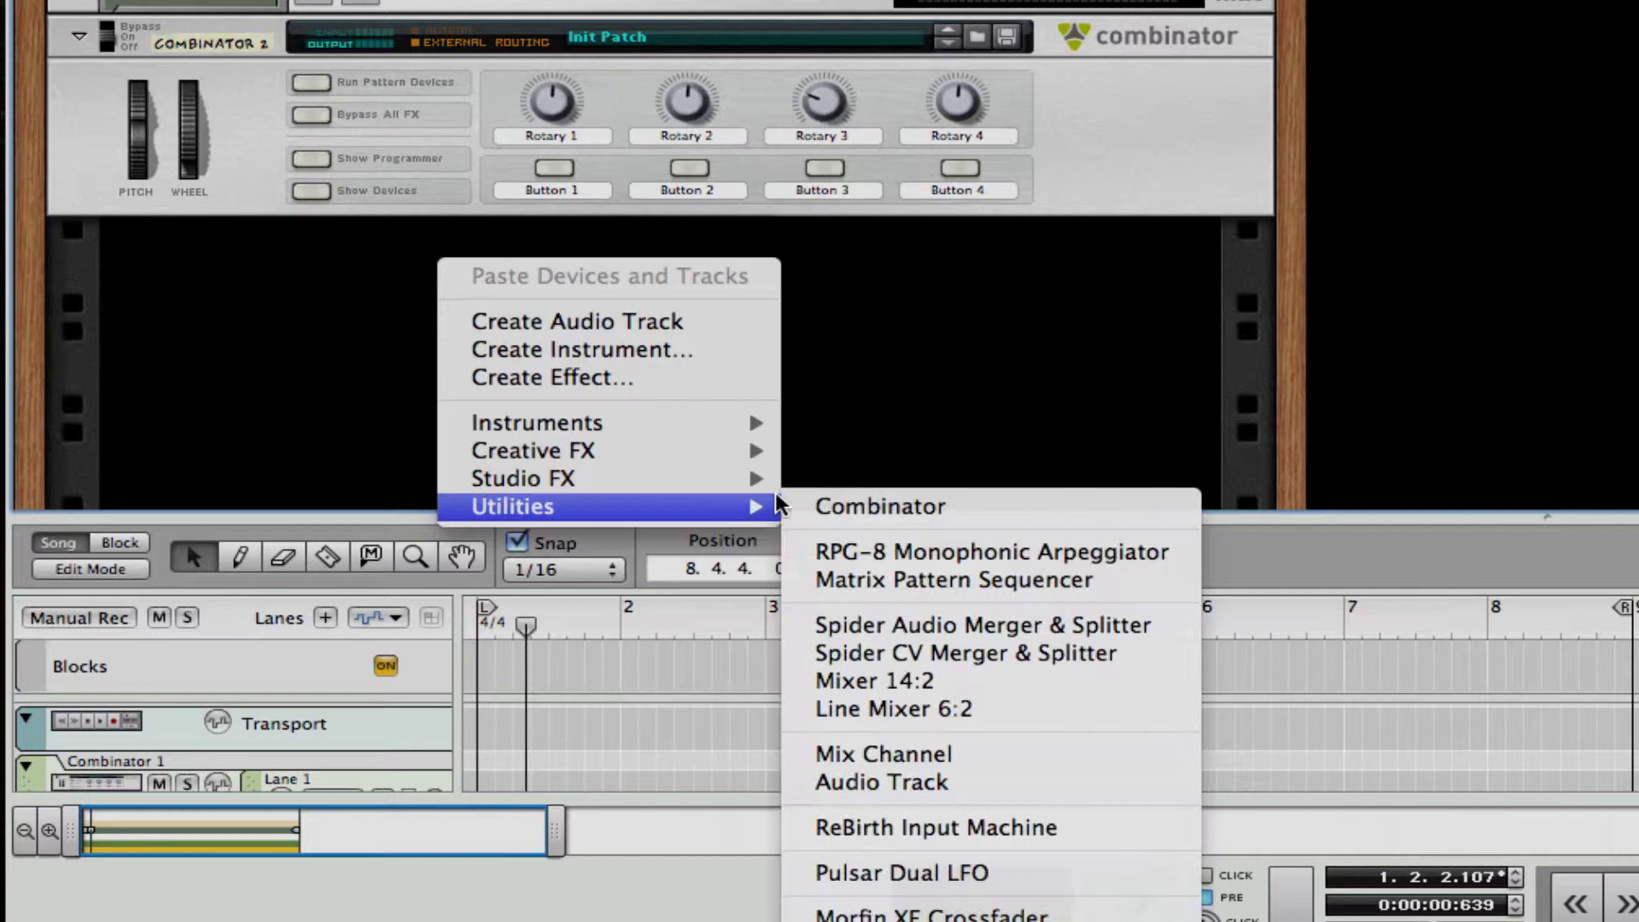
pyautogui.click(1007, 505)
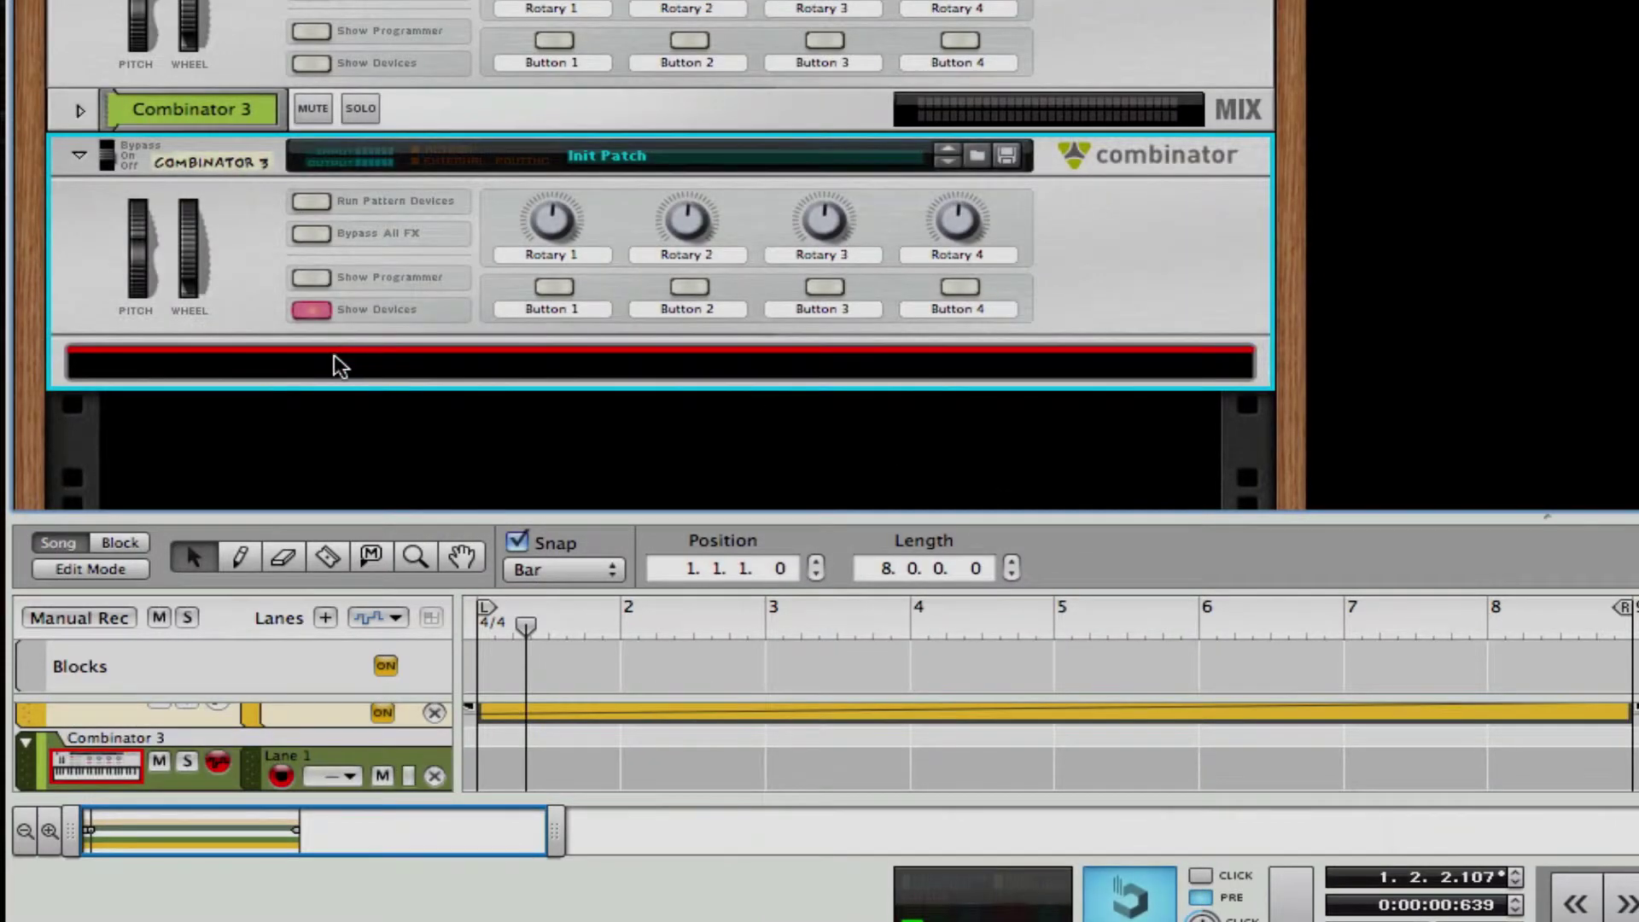
# Step: Add a Thor Polysonic Synthesizer inside the new Combinator
pyautogui.rightClick(335, 369)
pyautogui.moveTo(658, 489)
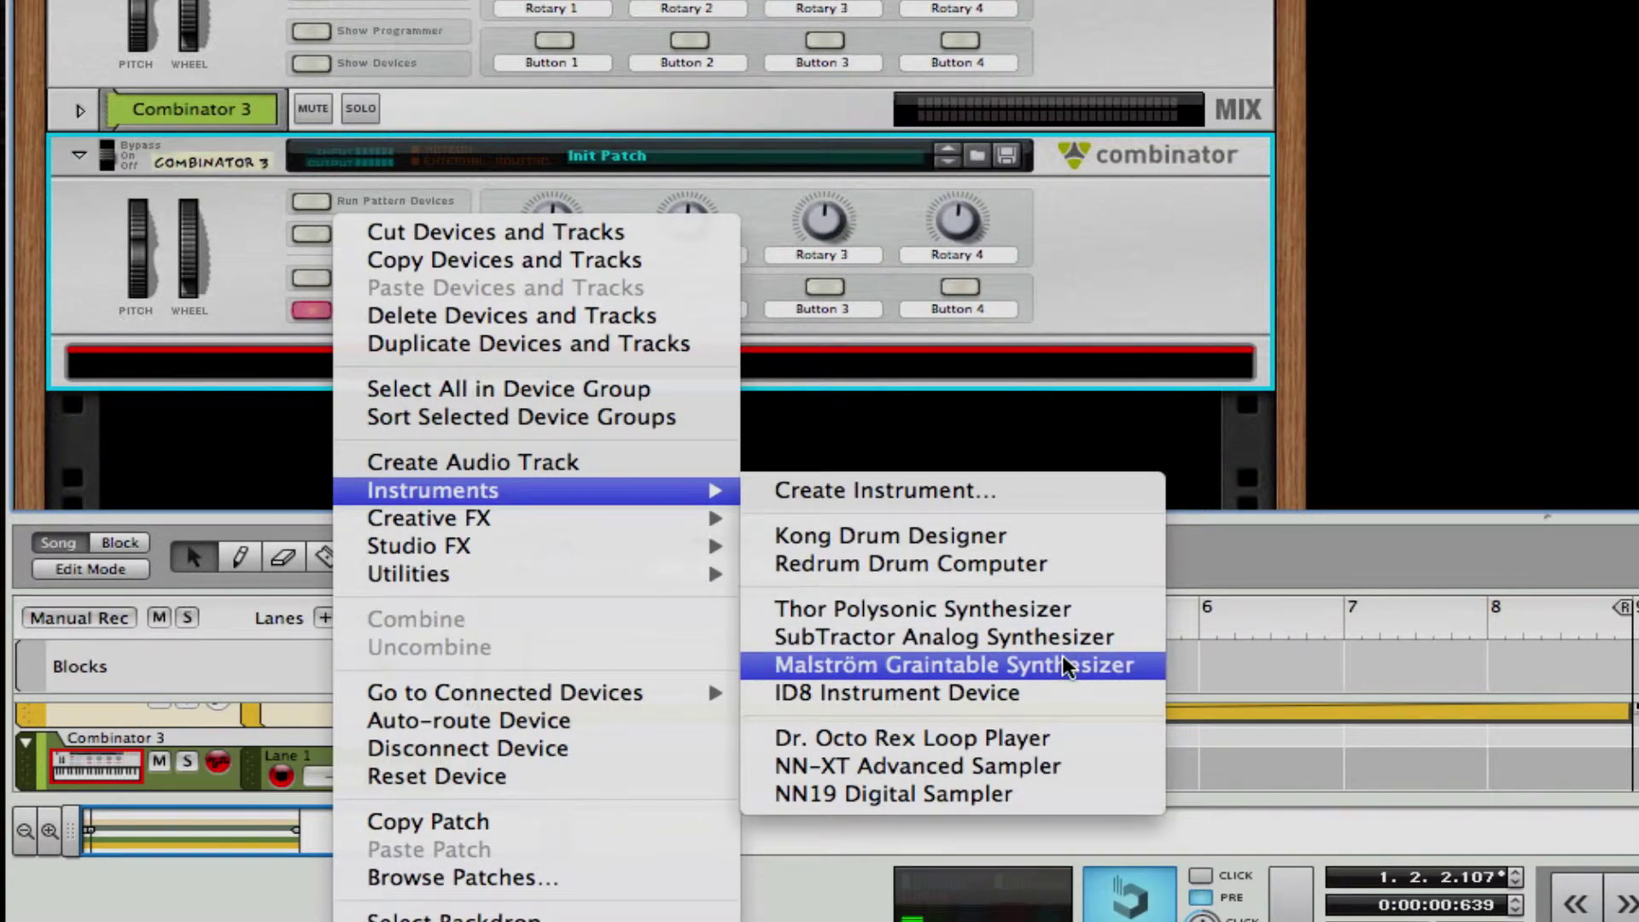
pyautogui.click(1042, 607)
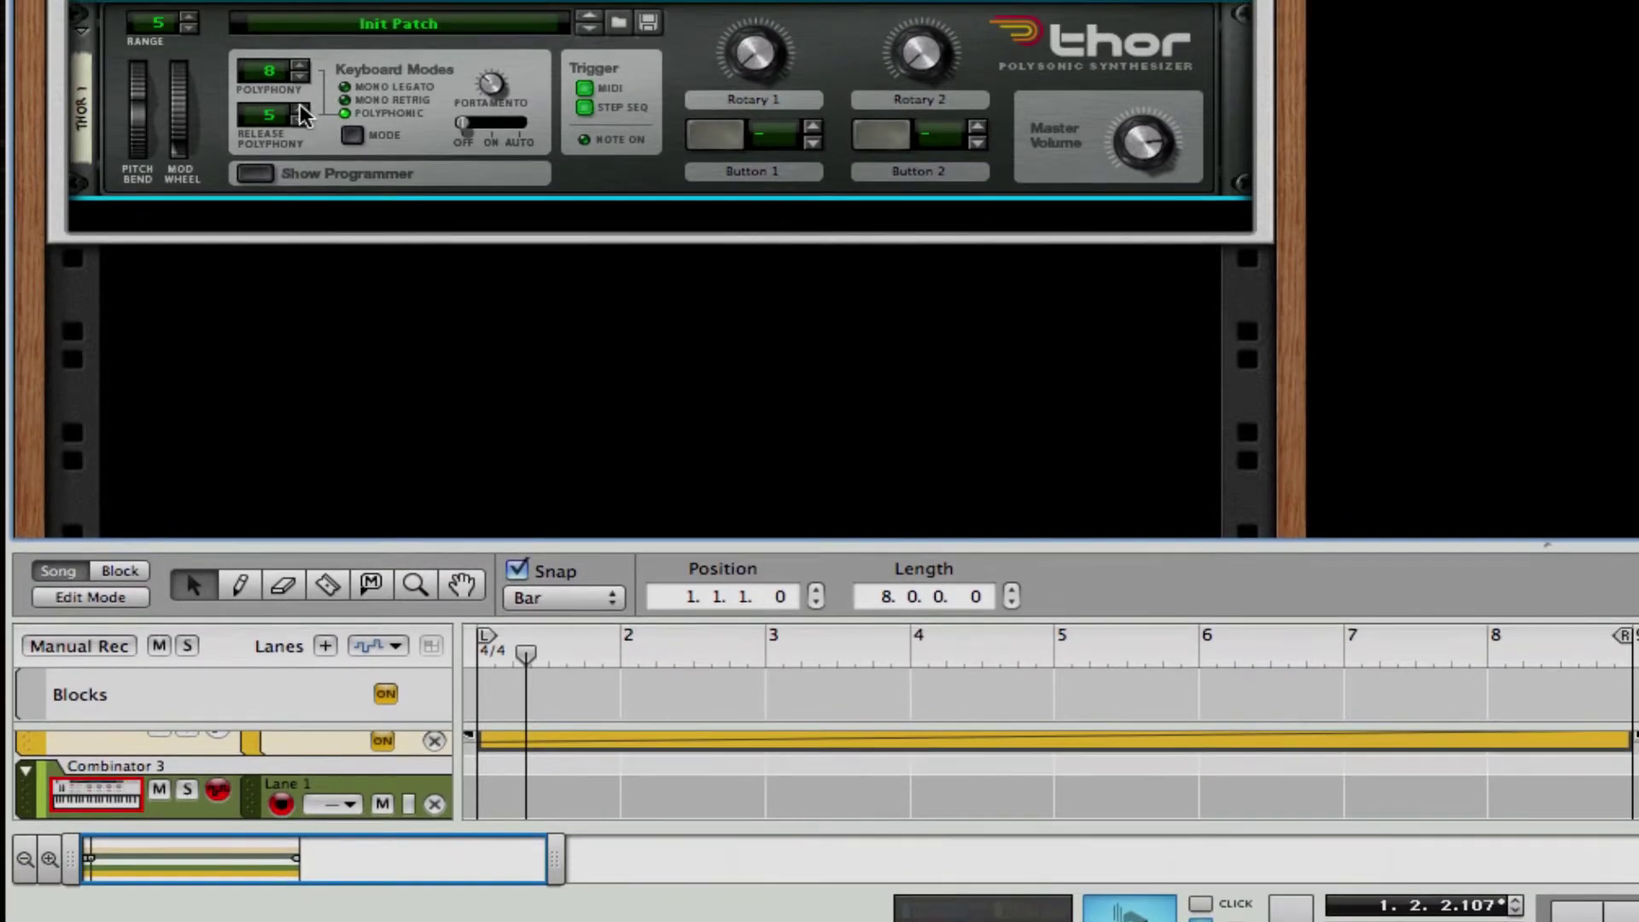
# Step: Set Thor's release polyphony to 8, the keyboard mode to Mono Legato and portamento on at 12
pyautogui.click(300, 82)
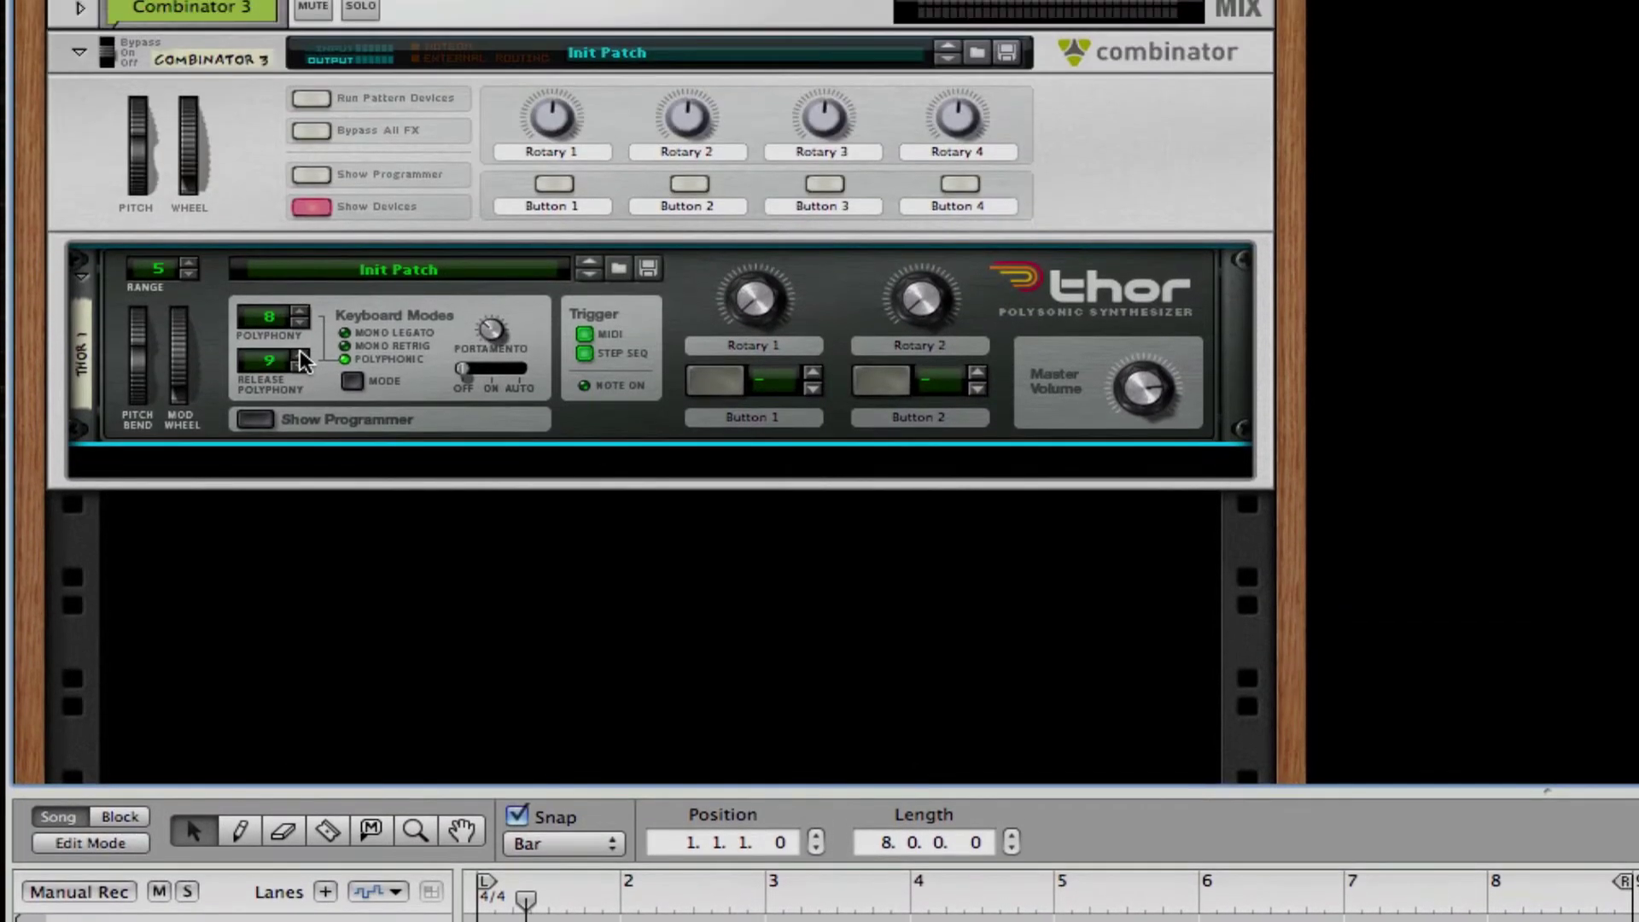
pyautogui.click(300, 367)
pyautogui.click(499, 371)
pyautogui.moveTo(491, 330); pyautogui.dragTo(490, 354)
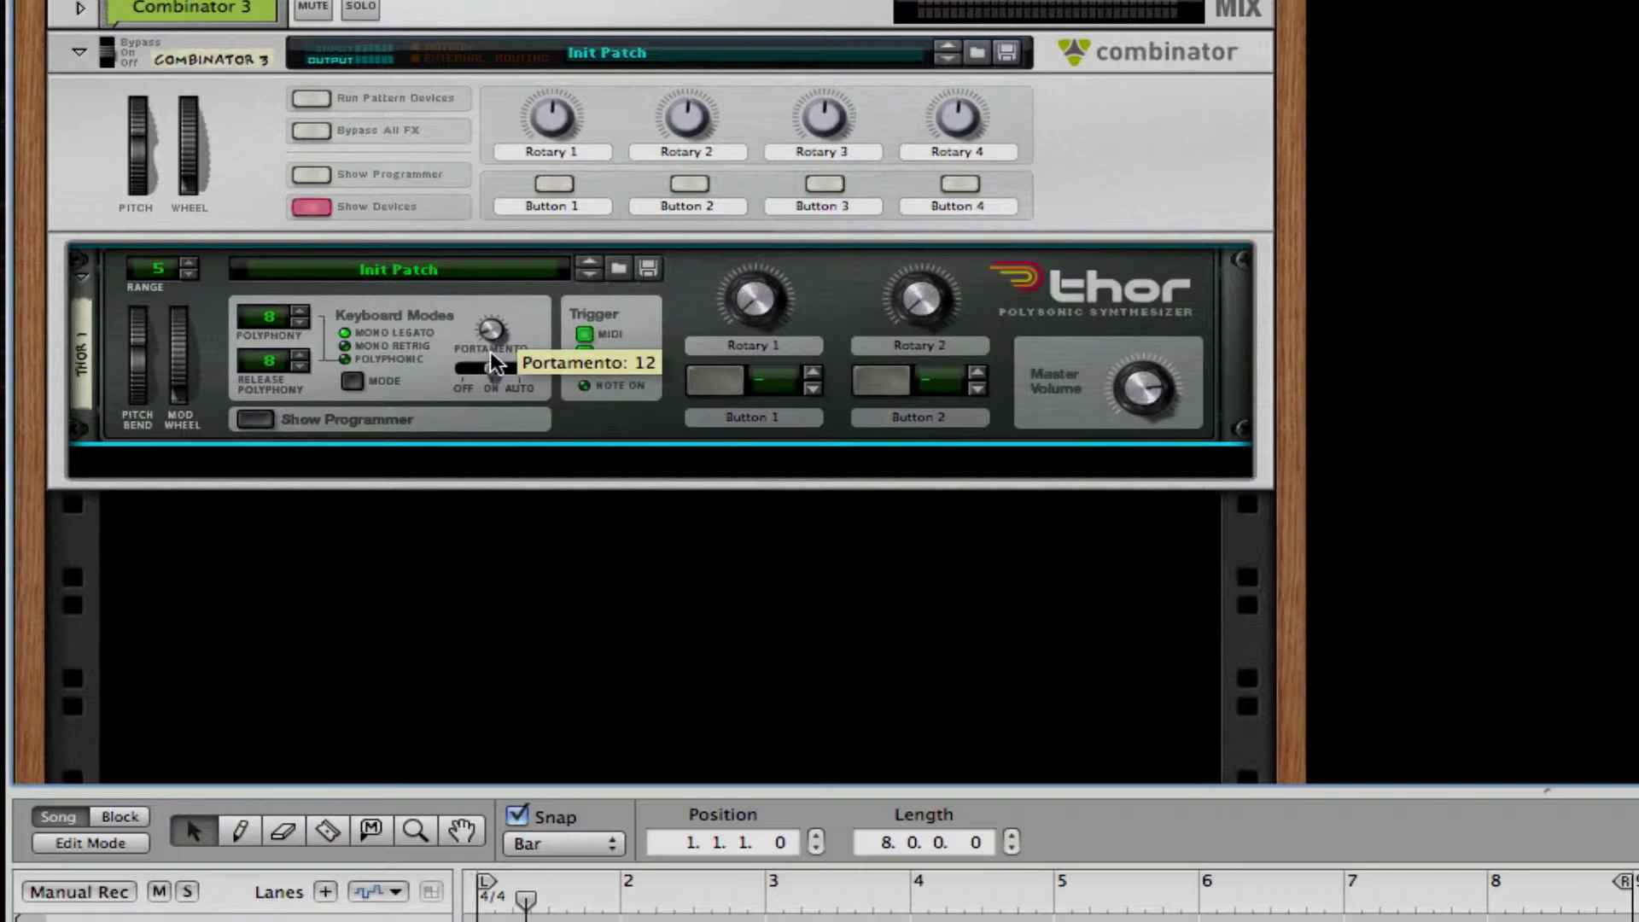
# Step: Show Thor's programmer and set the Analog Osc 1 to octave 1 with a sine waveform
pyautogui.click(255, 420)
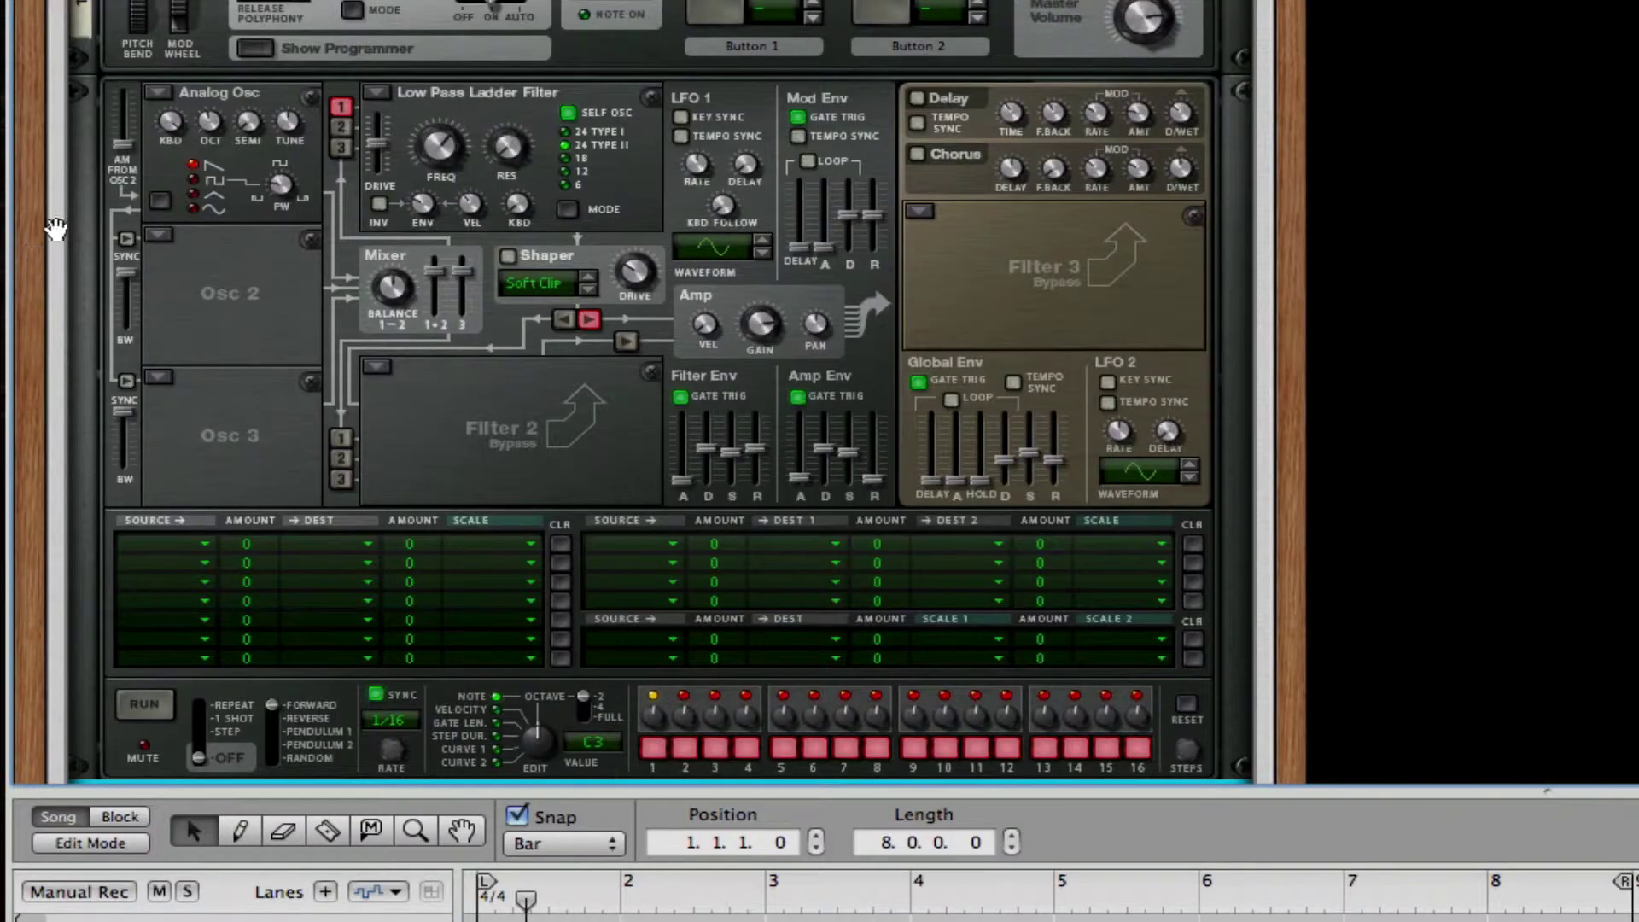
pyautogui.moveTo(199, 130); pyautogui.dragTo(202, 133)
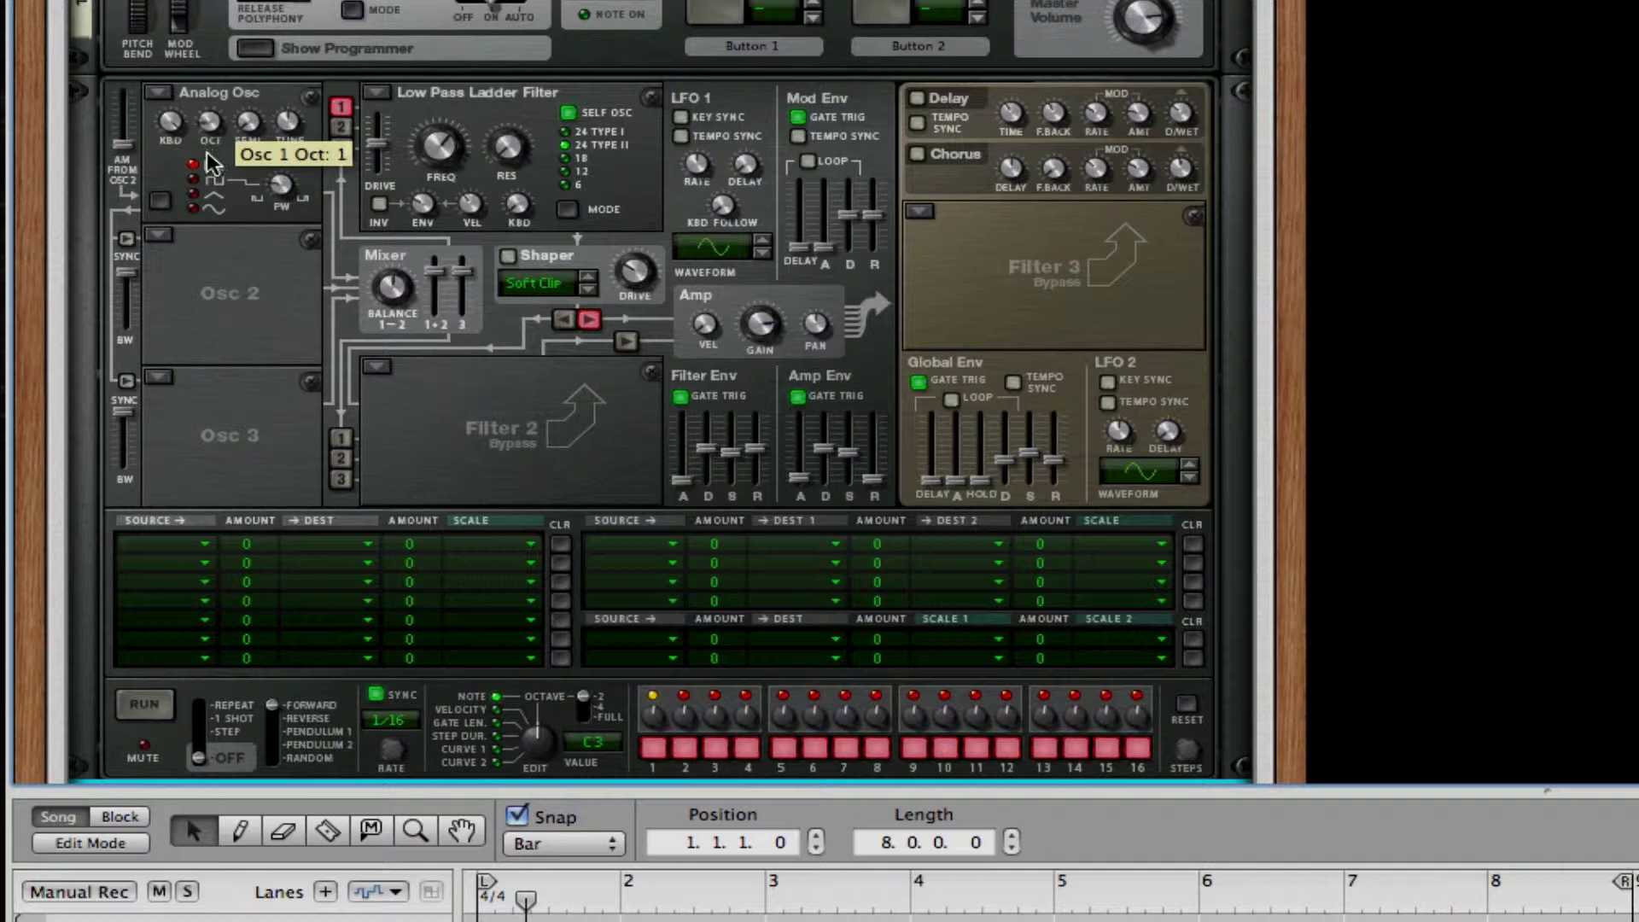
pyautogui.click(191, 208)
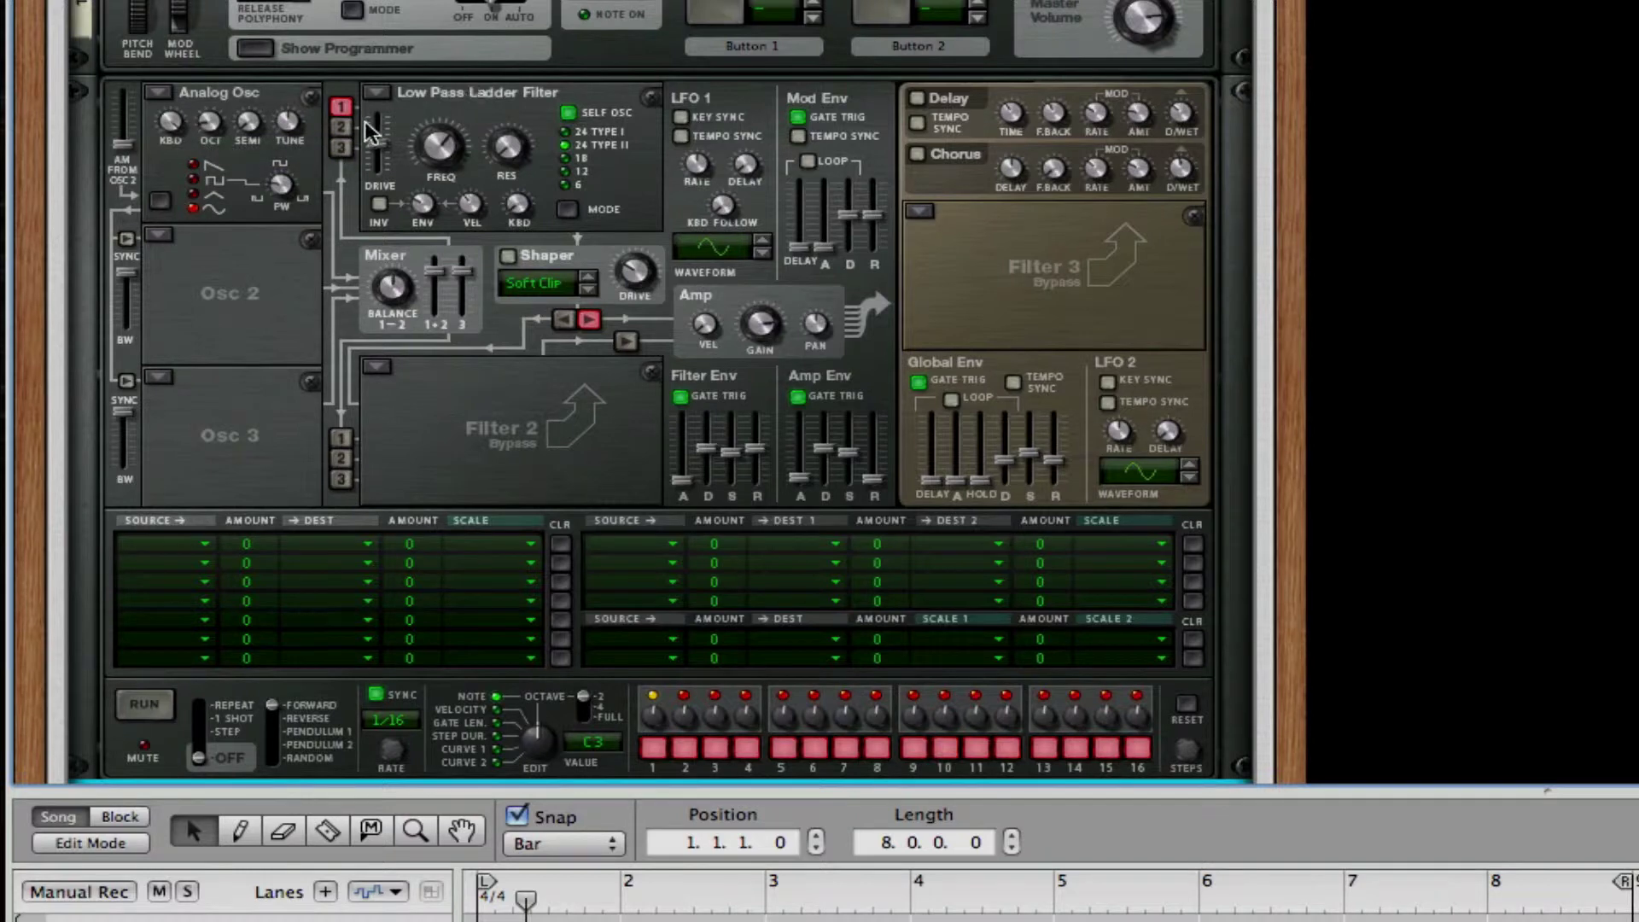
# Step: Disconnect Osc 1 from Filter 1, routing Osc 2 to Filter 1 and Osc 3 to Filter 2
pyautogui.click(341, 109)
pyautogui.click(341, 126)
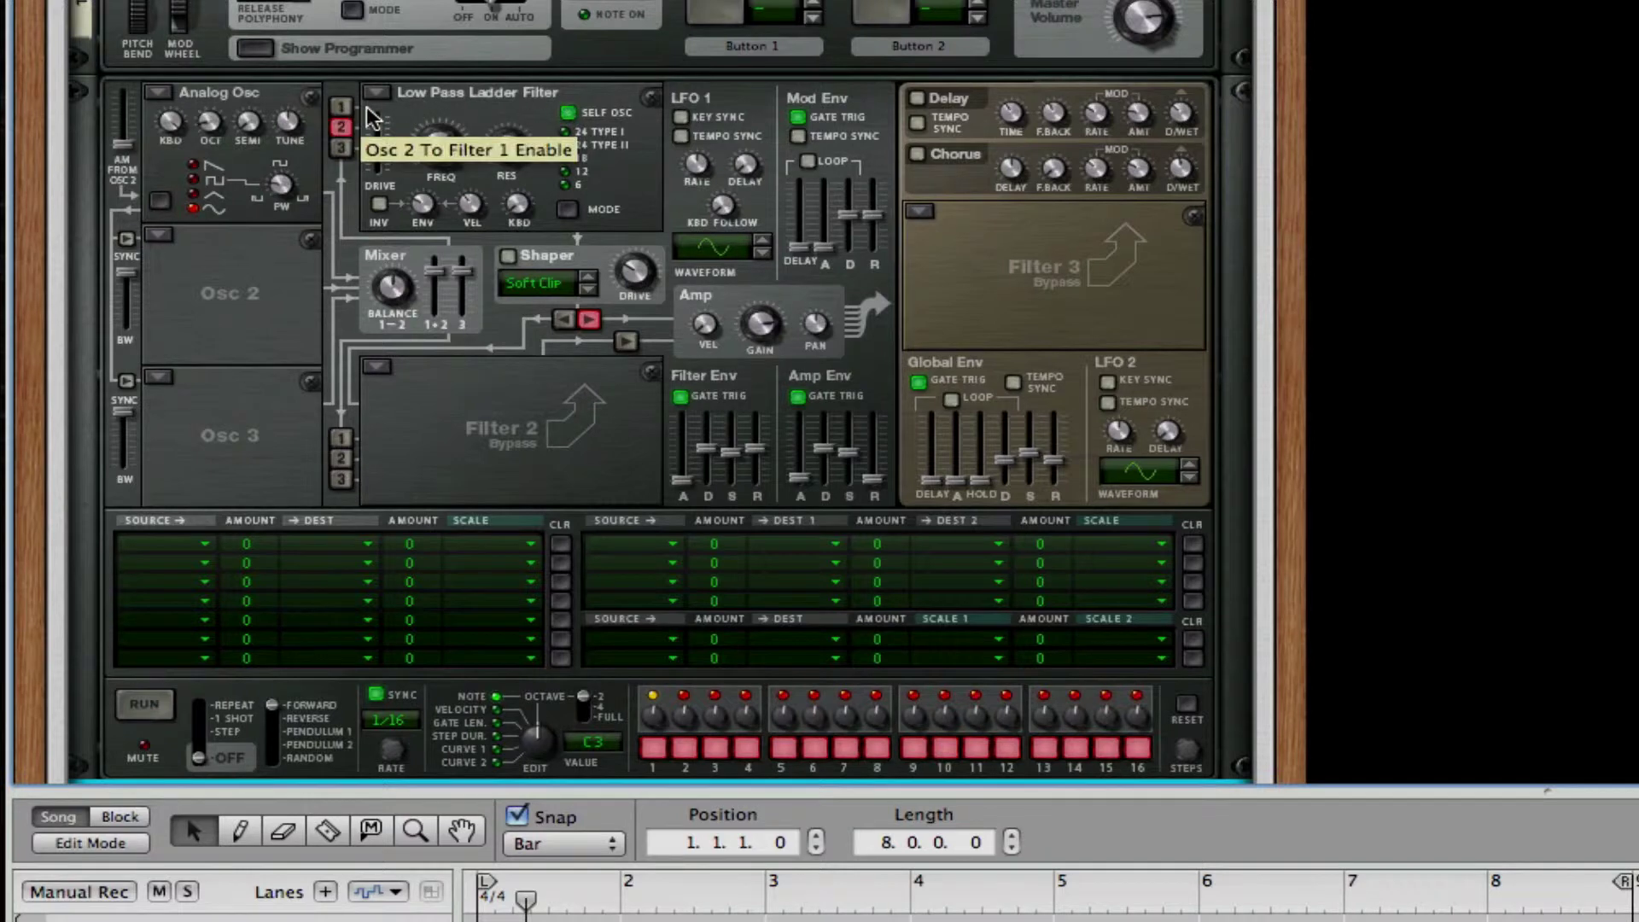
pyautogui.click(340, 477)
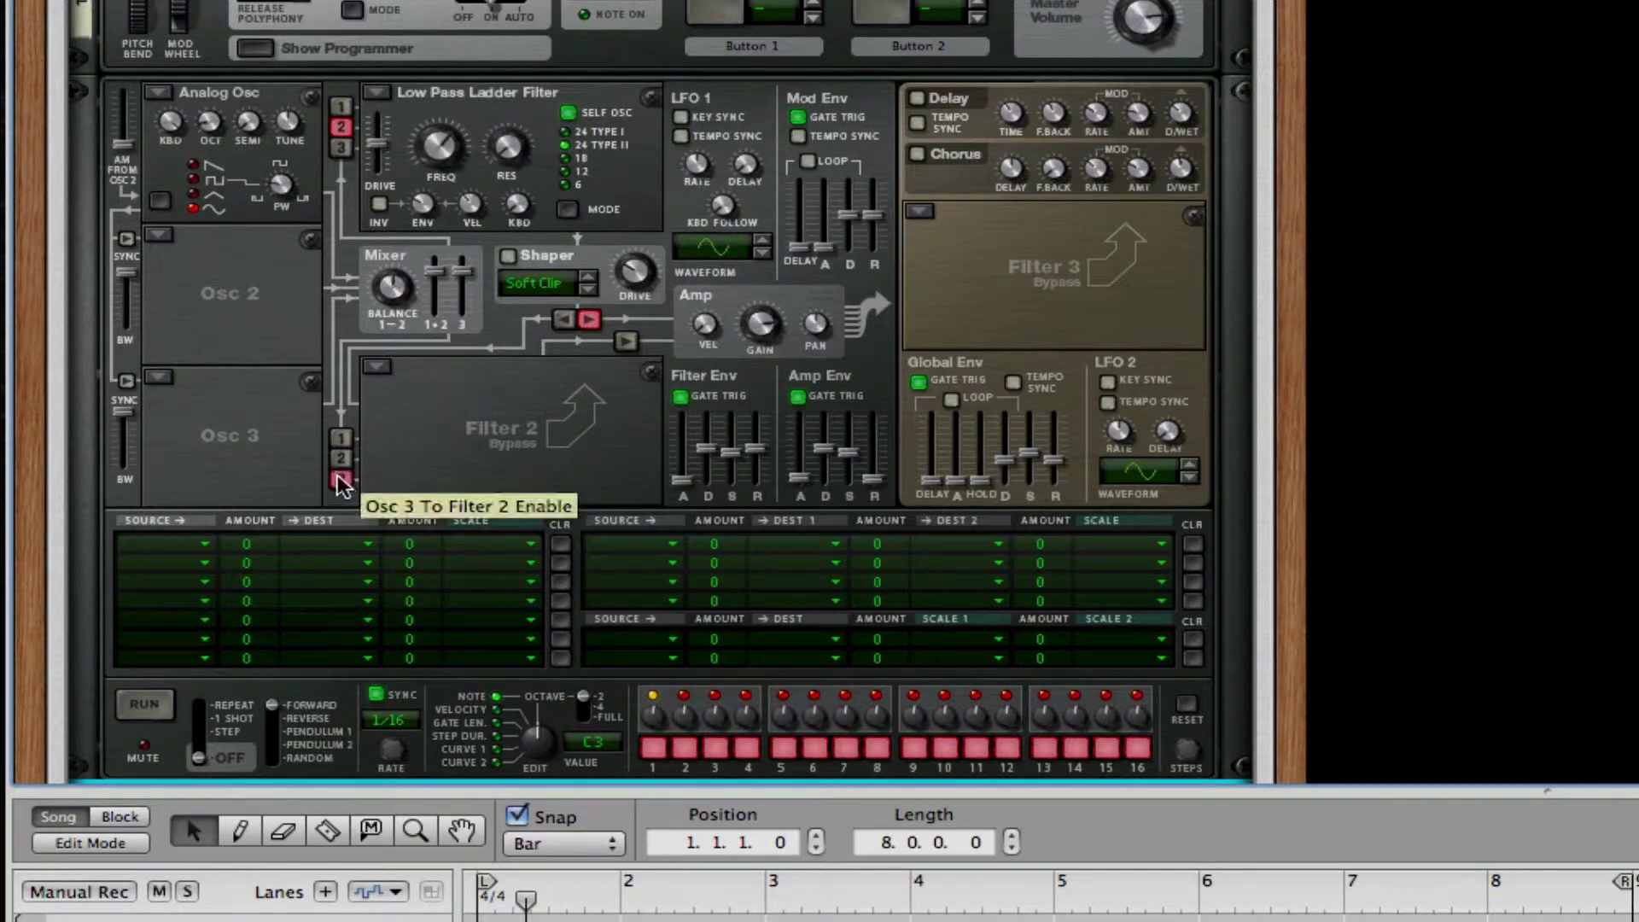
# Step: Load a Comb Filter into Filter 2 and set its frequency to 124 Hz
pyautogui.click(373, 366)
pyautogui.click(437, 316)
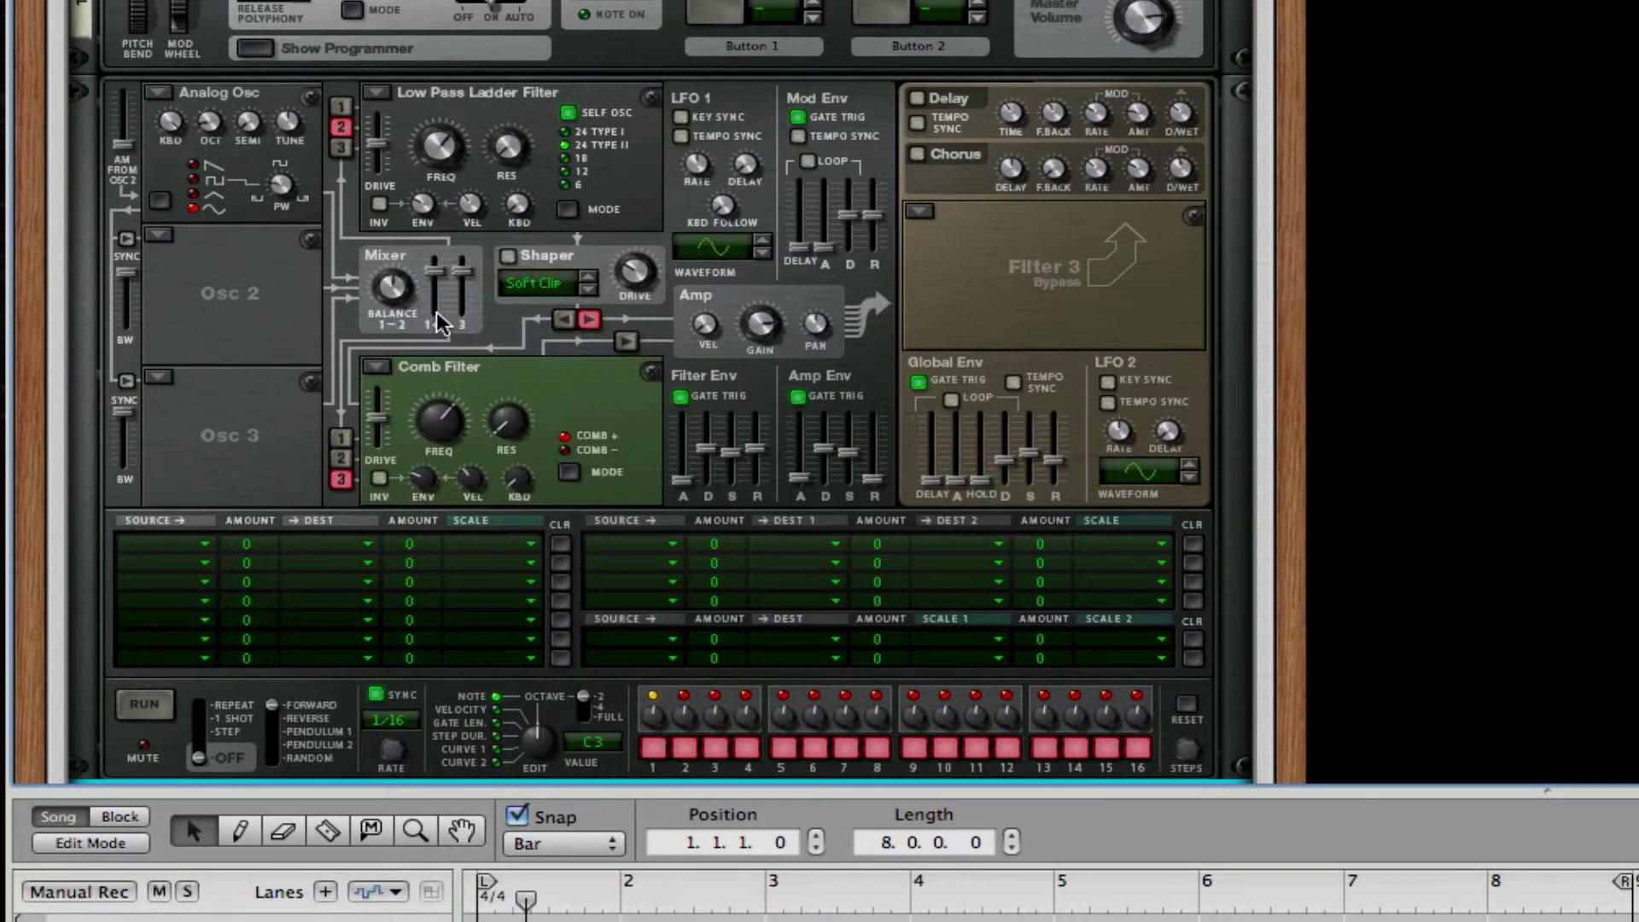
pyautogui.moveTo(454, 418); pyautogui.dragTo(446, 475)
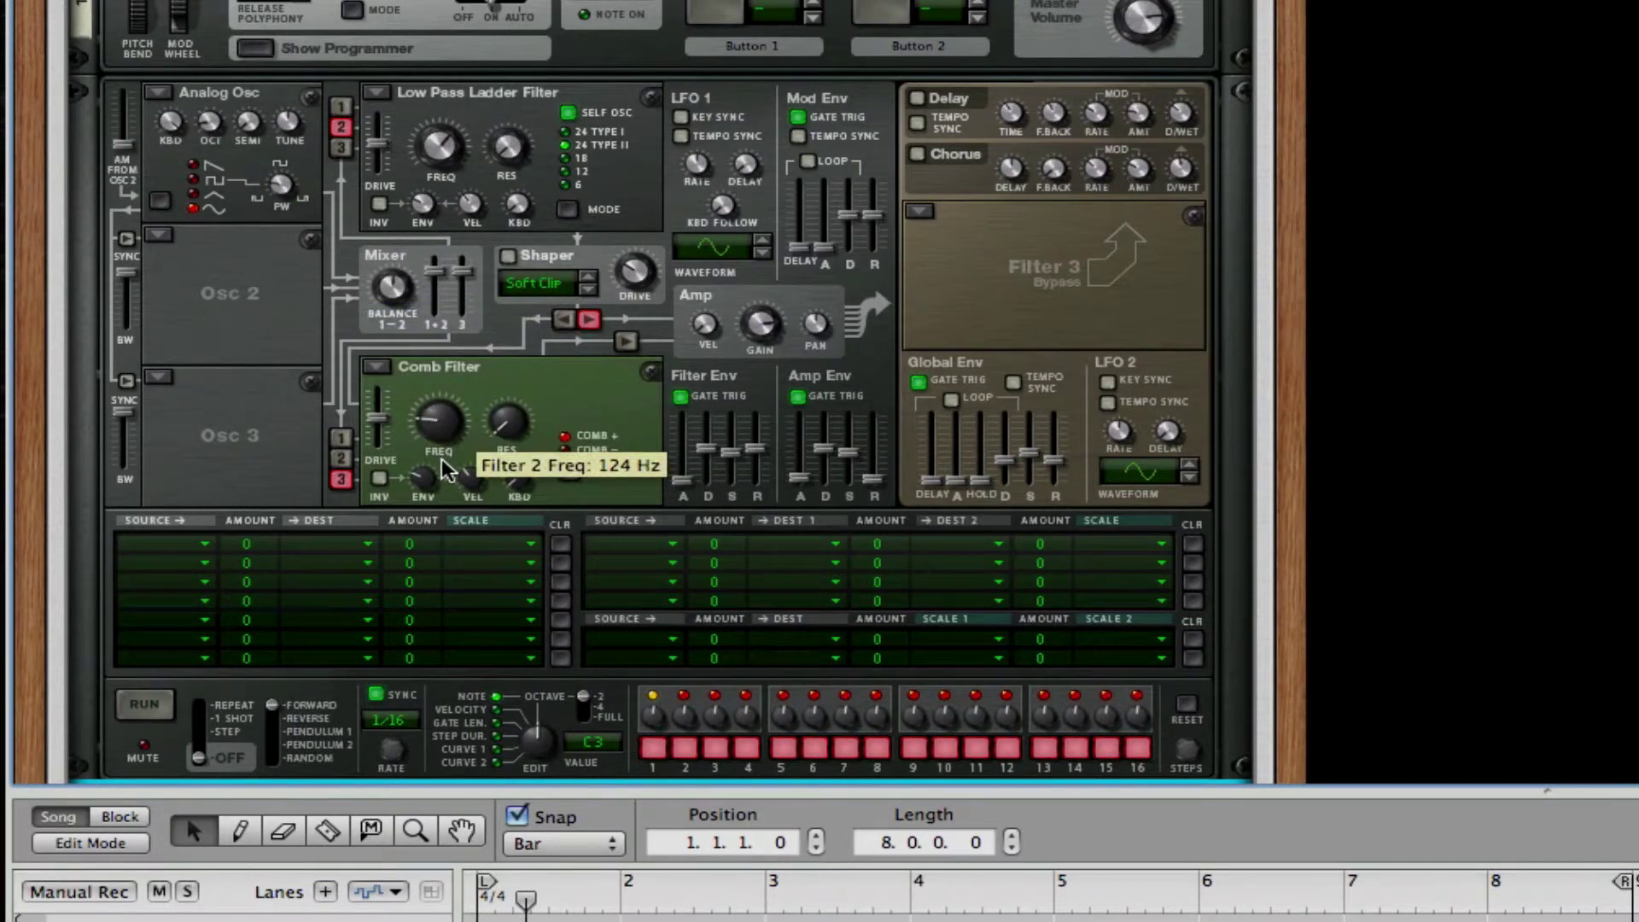
# Step: Set Osc 2 to a Multi Oscillator with a sawtooth waveform, a lower octave and the Fifth Up detune mode
pyautogui.click(158, 237)
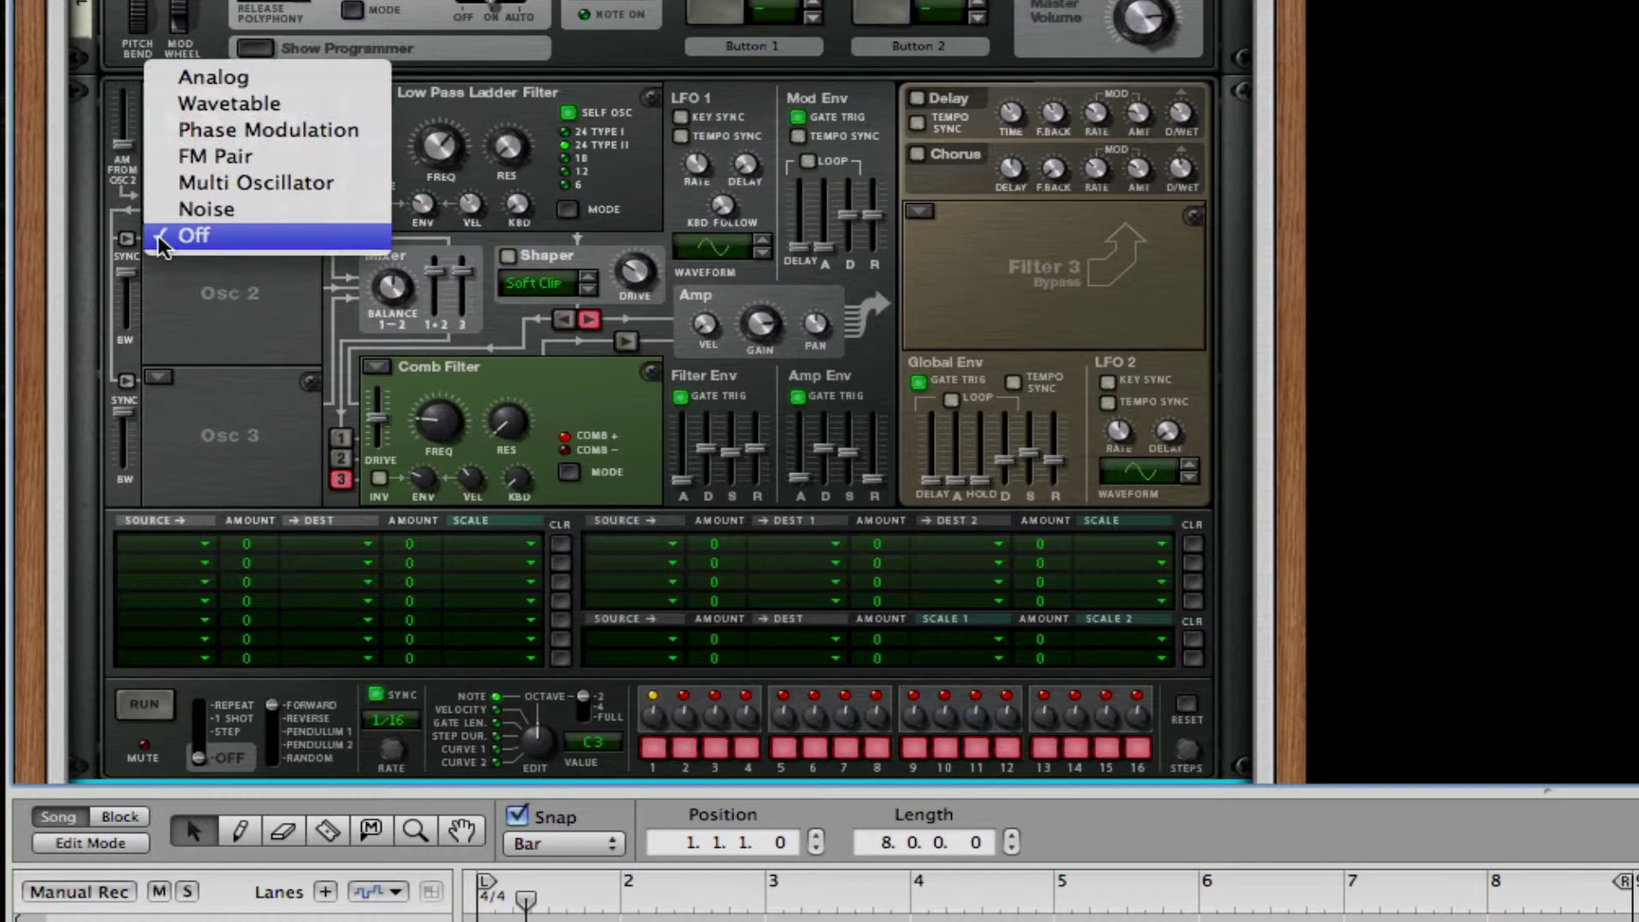
pyautogui.click(227, 183)
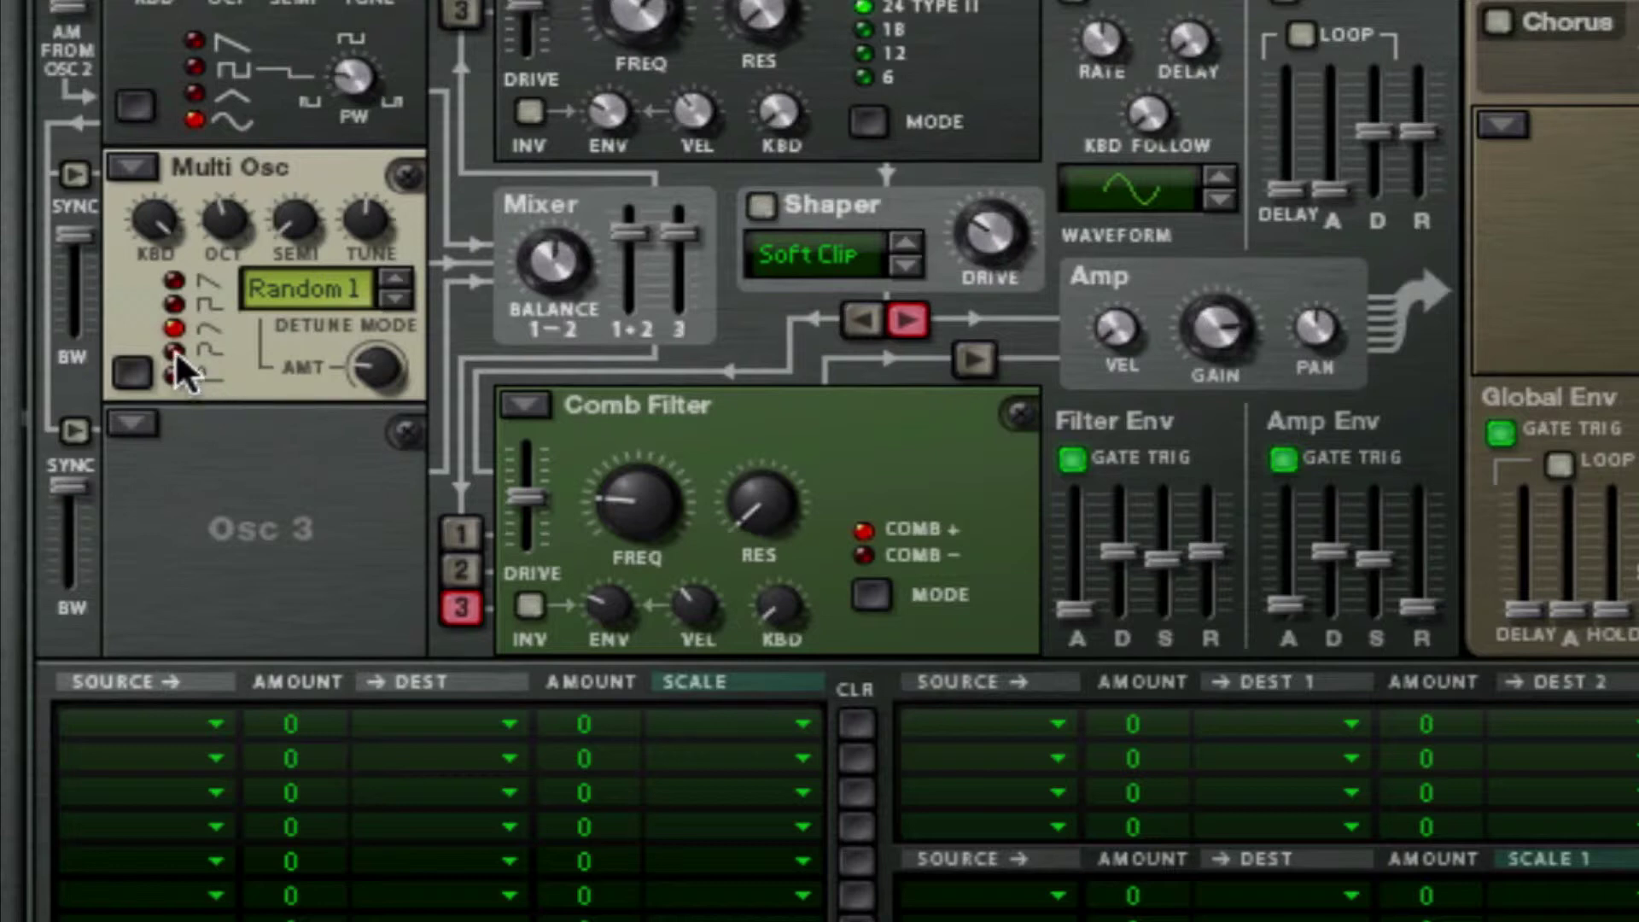
pyautogui.click(175, 277)
pyautogui.click(407, 288)
pyautogui.click(406, 289)
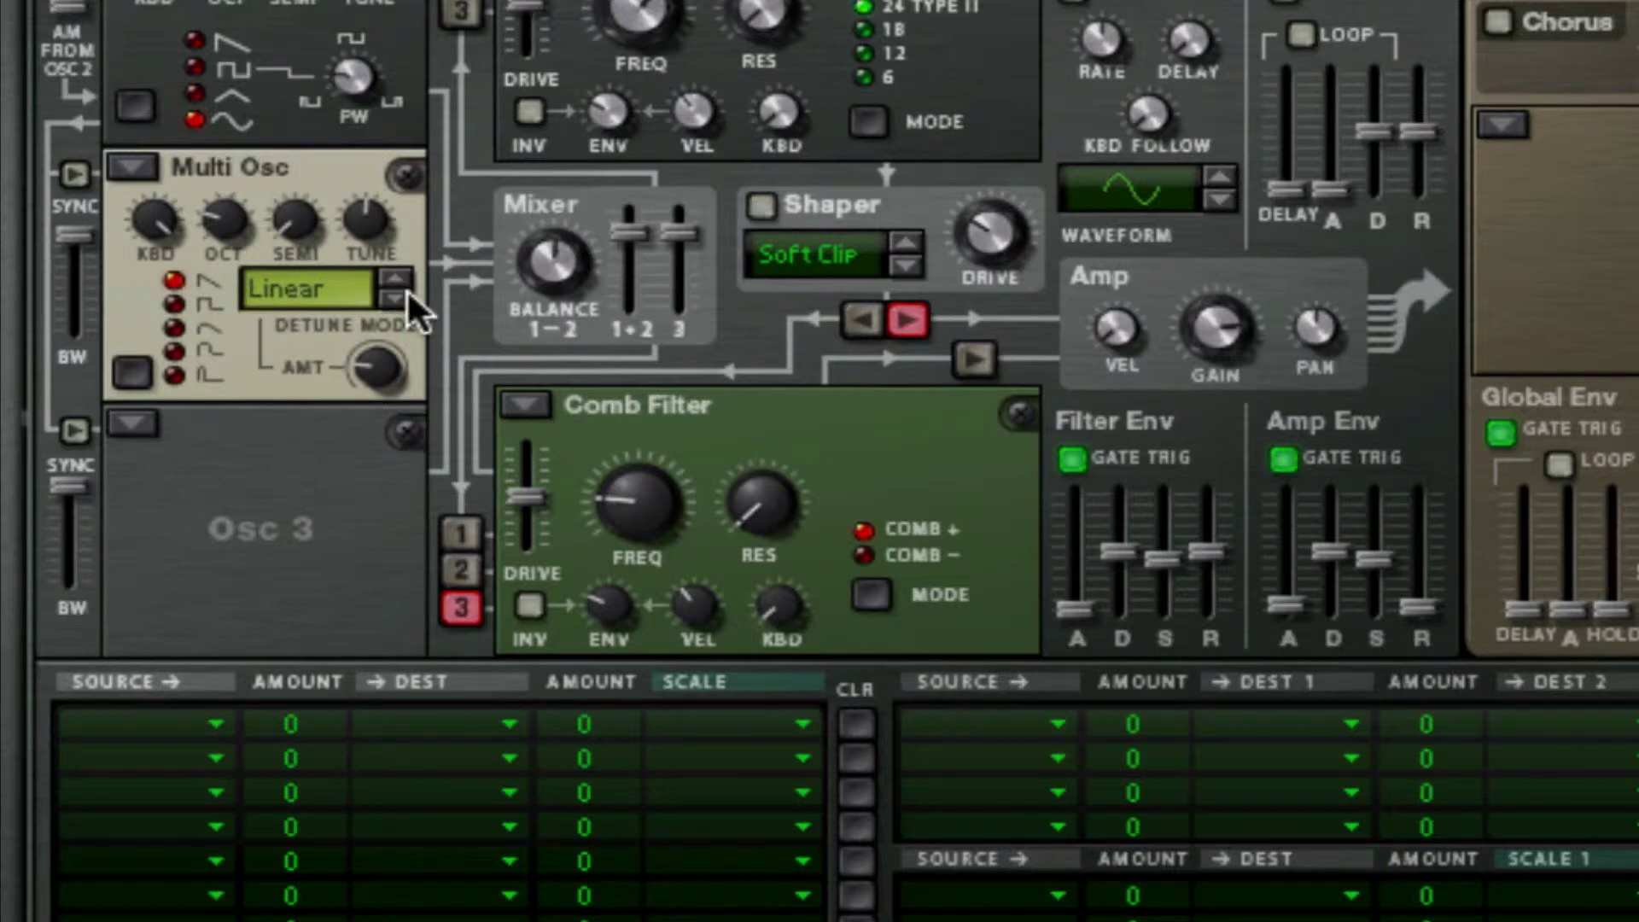
pyautogui.click(406, 289)
# Step: Set Osc 3 to Noise and send it through Filter 2 to the Amp with a lower filter frequency
pyautogui.moveTo(697, 314)
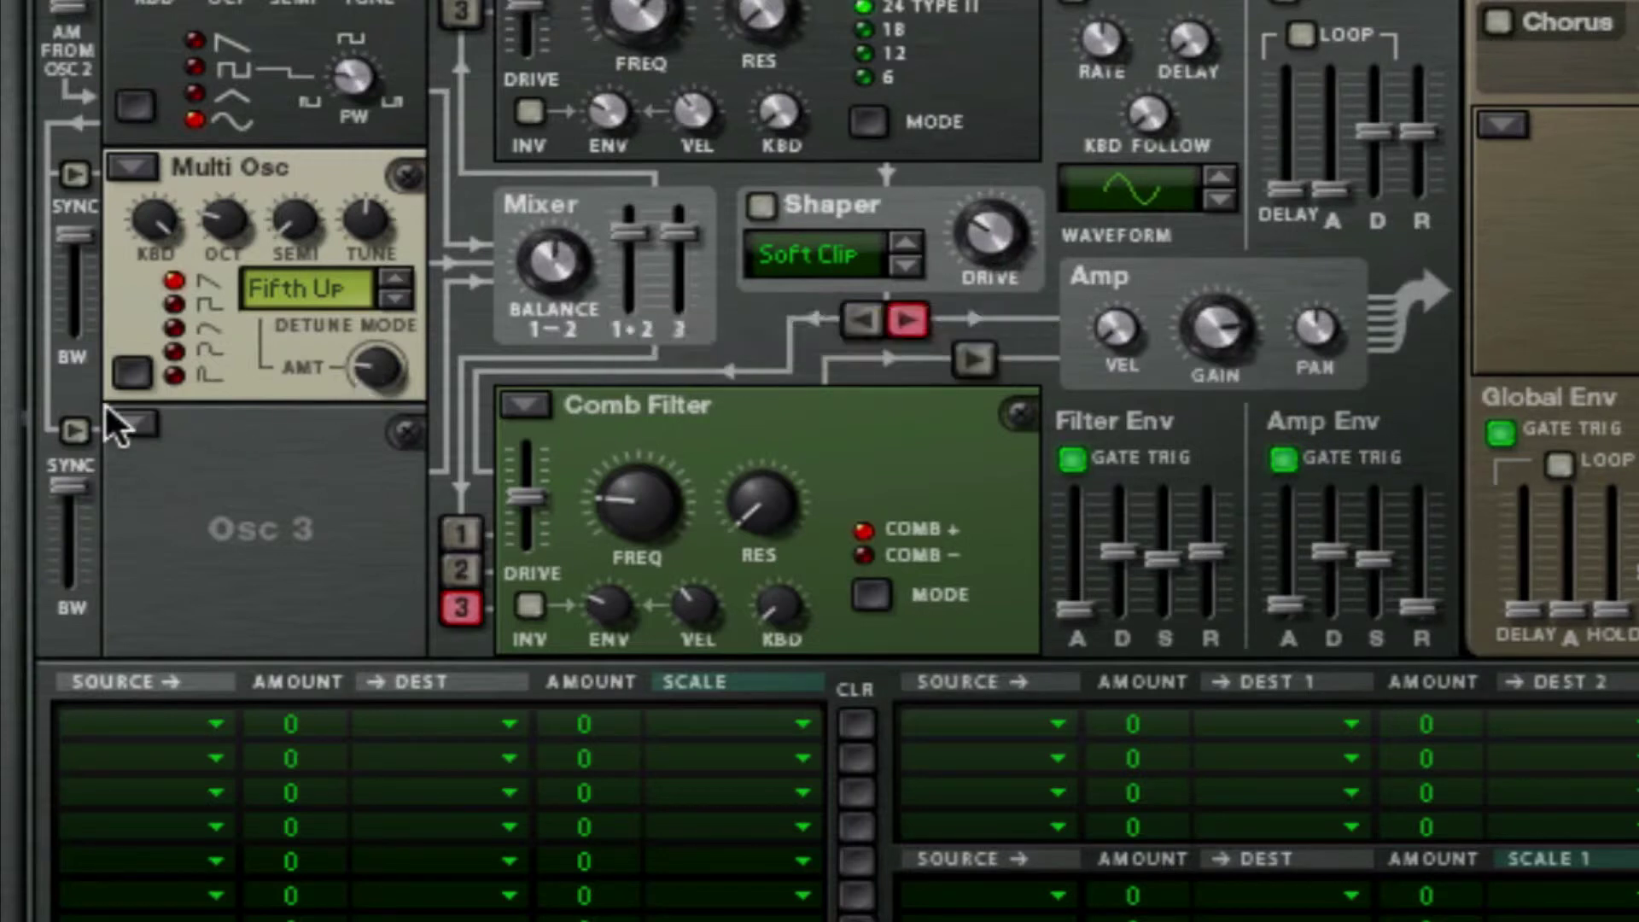
pyautogui.click(119, 423)
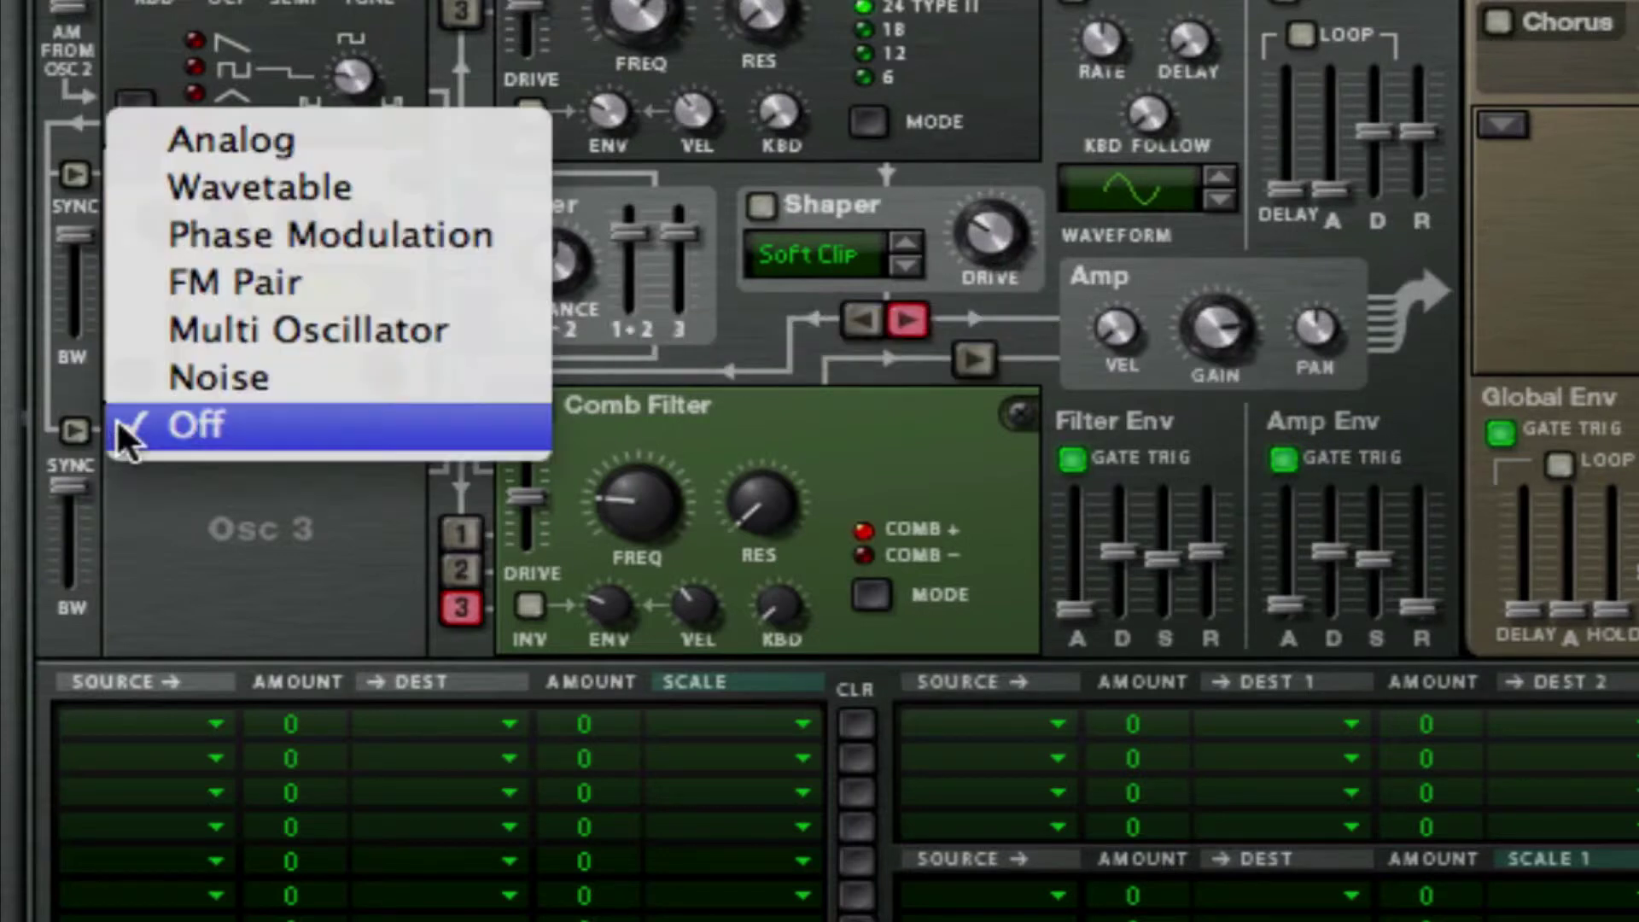
pyautogui.click(259, 376)
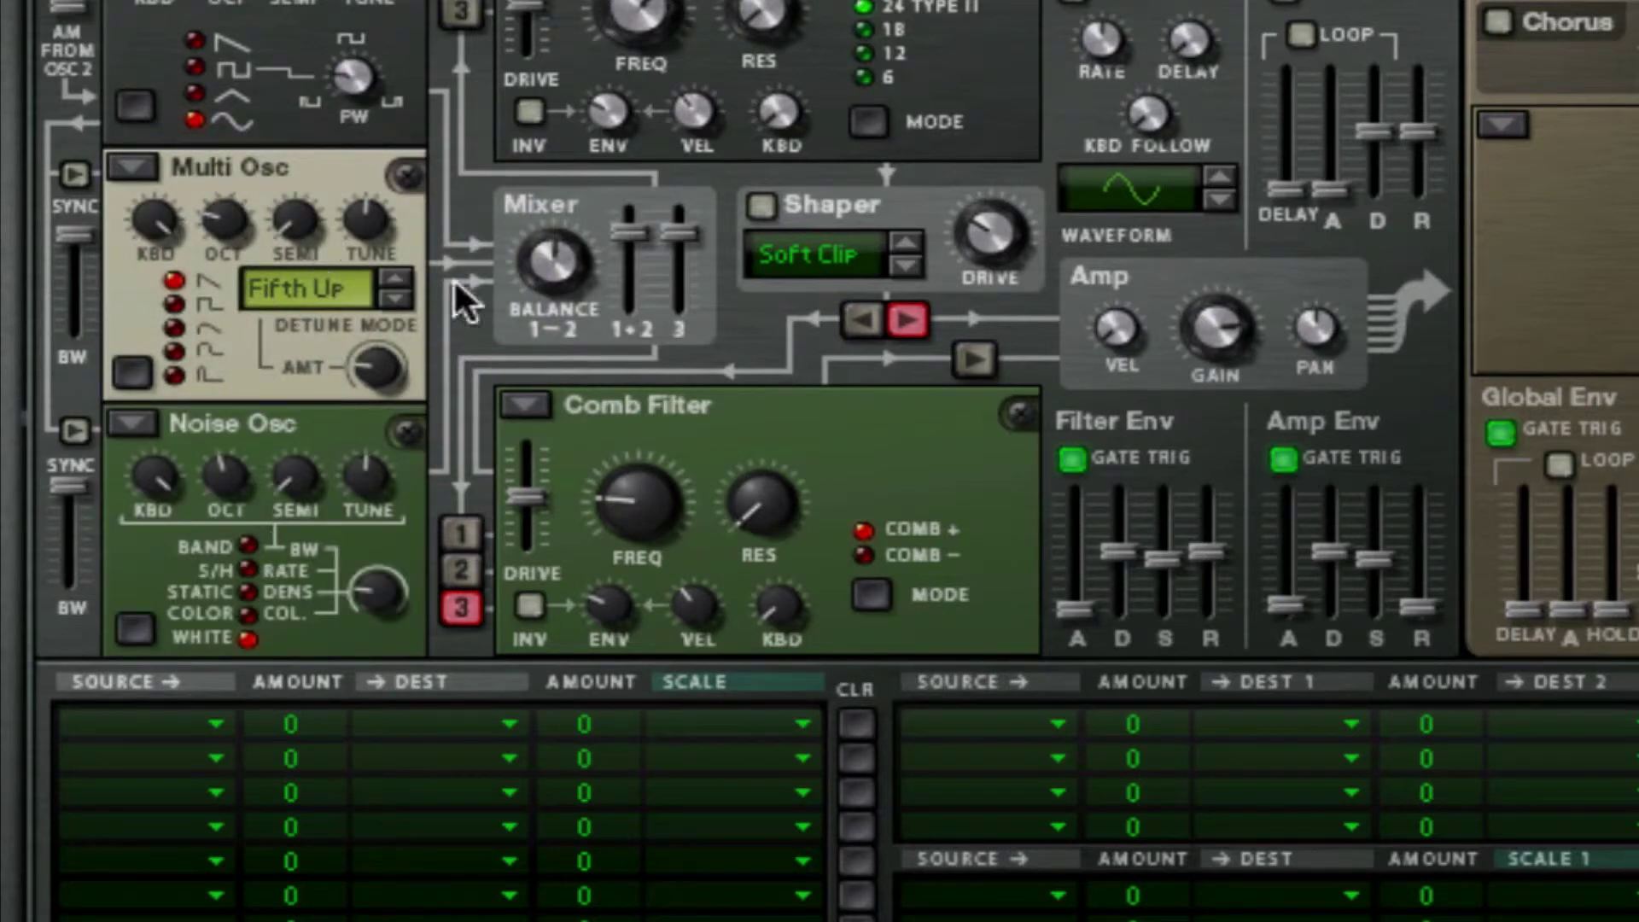
pyautogui.click(956, 367)
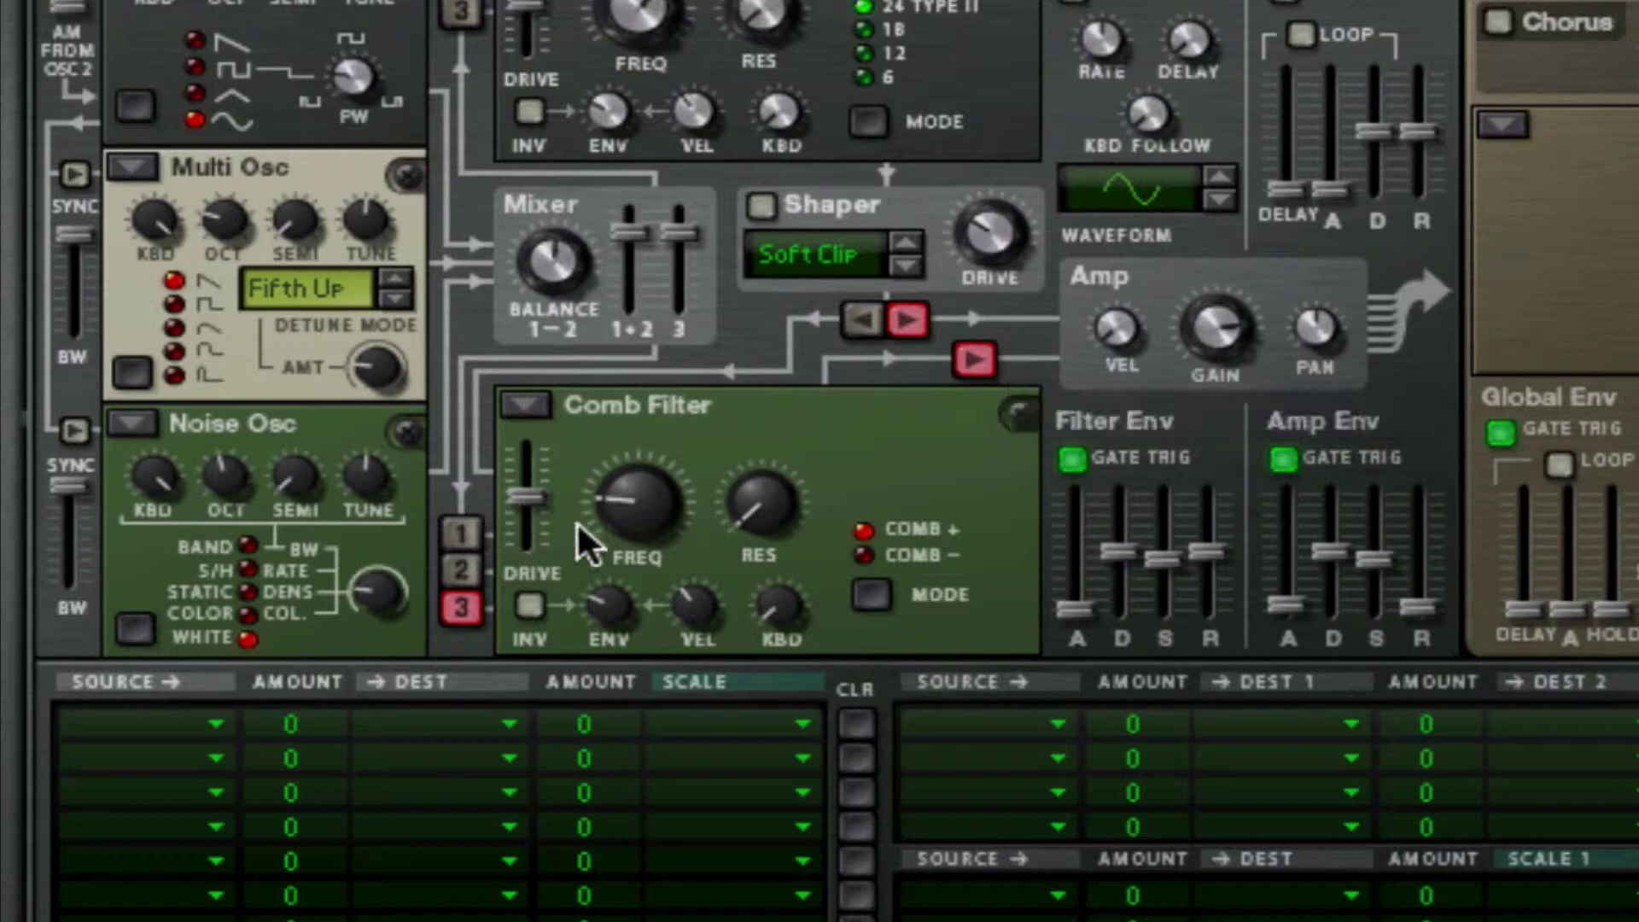
pyautogui.moveTo(612, 514); pyautogui.dragTo(612, 524)
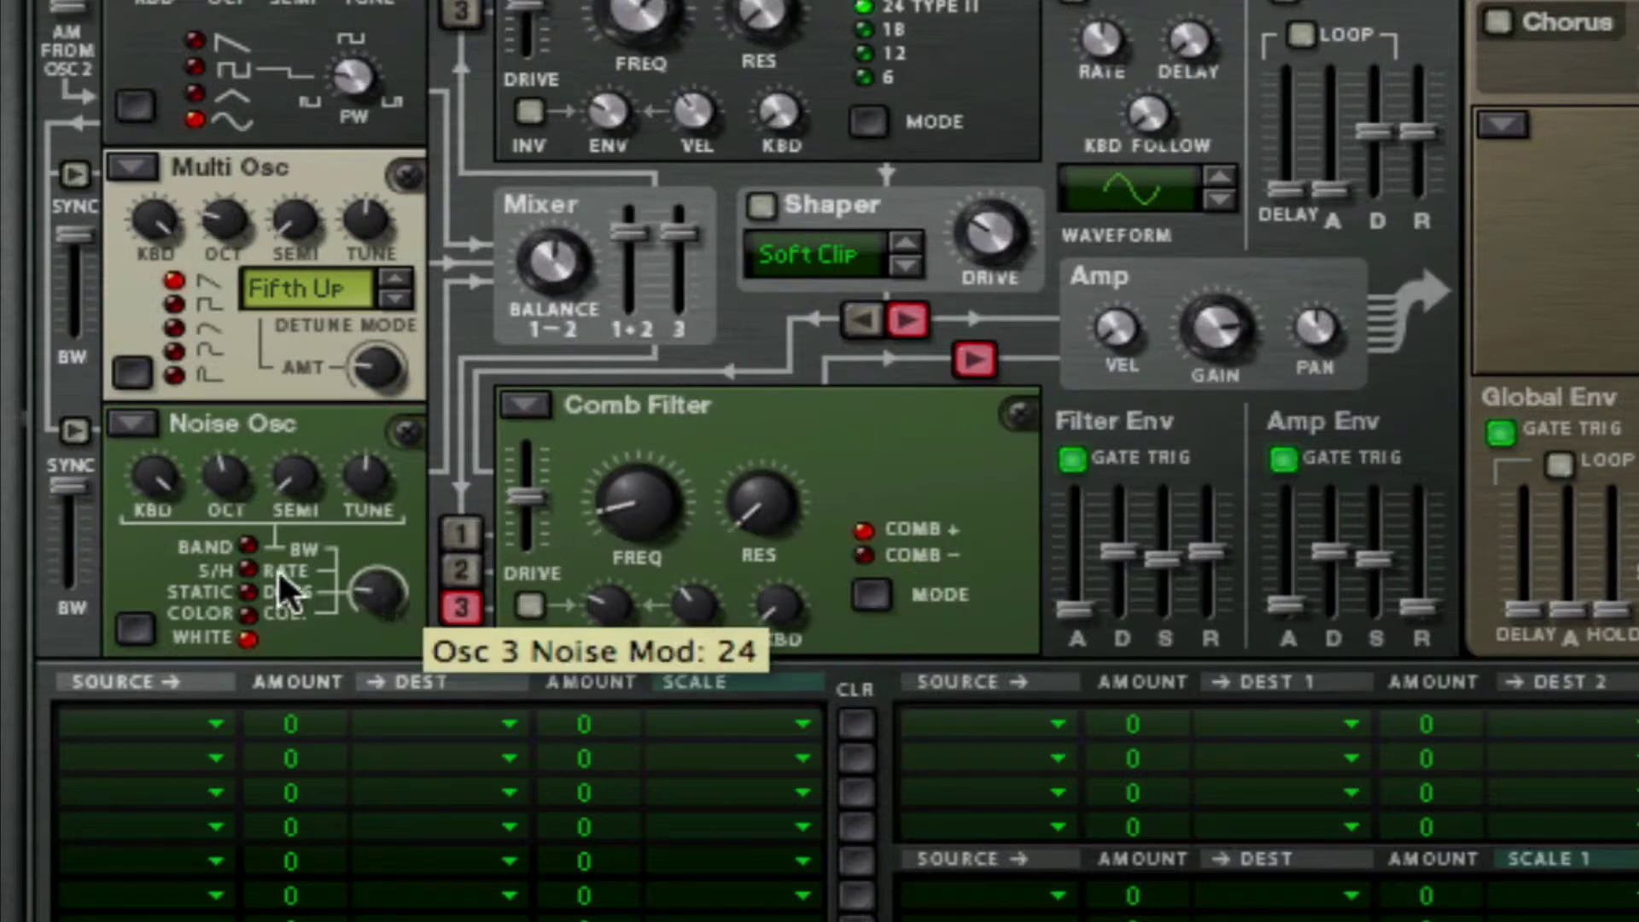
# Step: Set the noise oscillator to White with its modulation amount turned up, and change Filter 2 to a Low Pass Ladder Filter
pyautogui.click(245, 543)
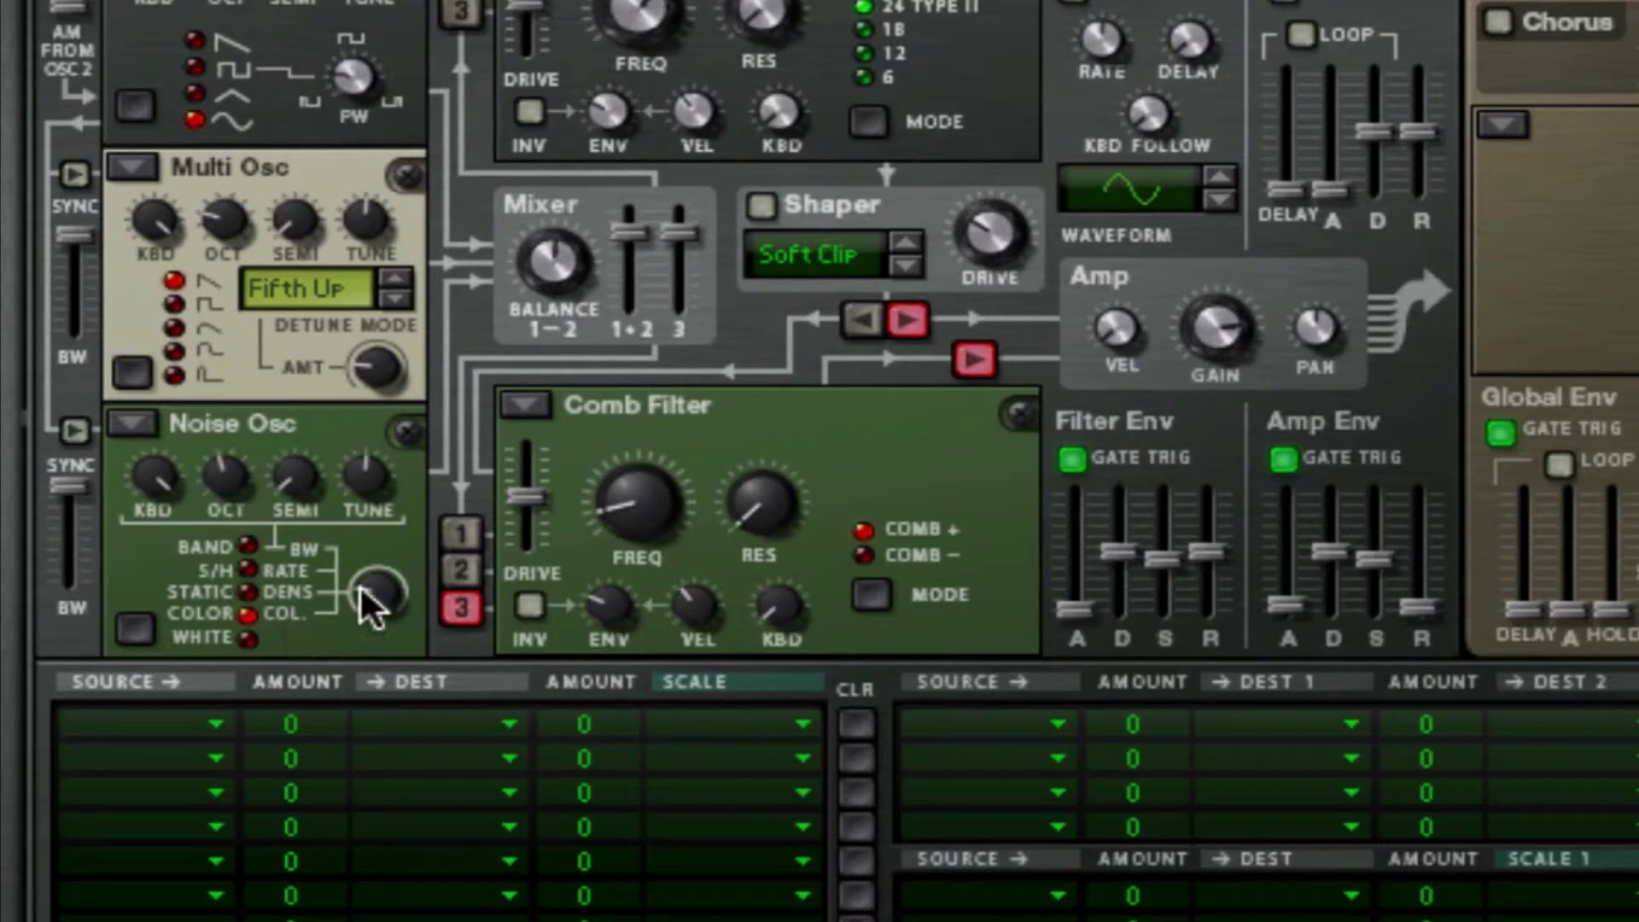
pyautogui.moveTo(360, 584); pyautogui.dragTo(436, 335)
pyautogui.click(533, 395)
pyautogui.click(630, 310)
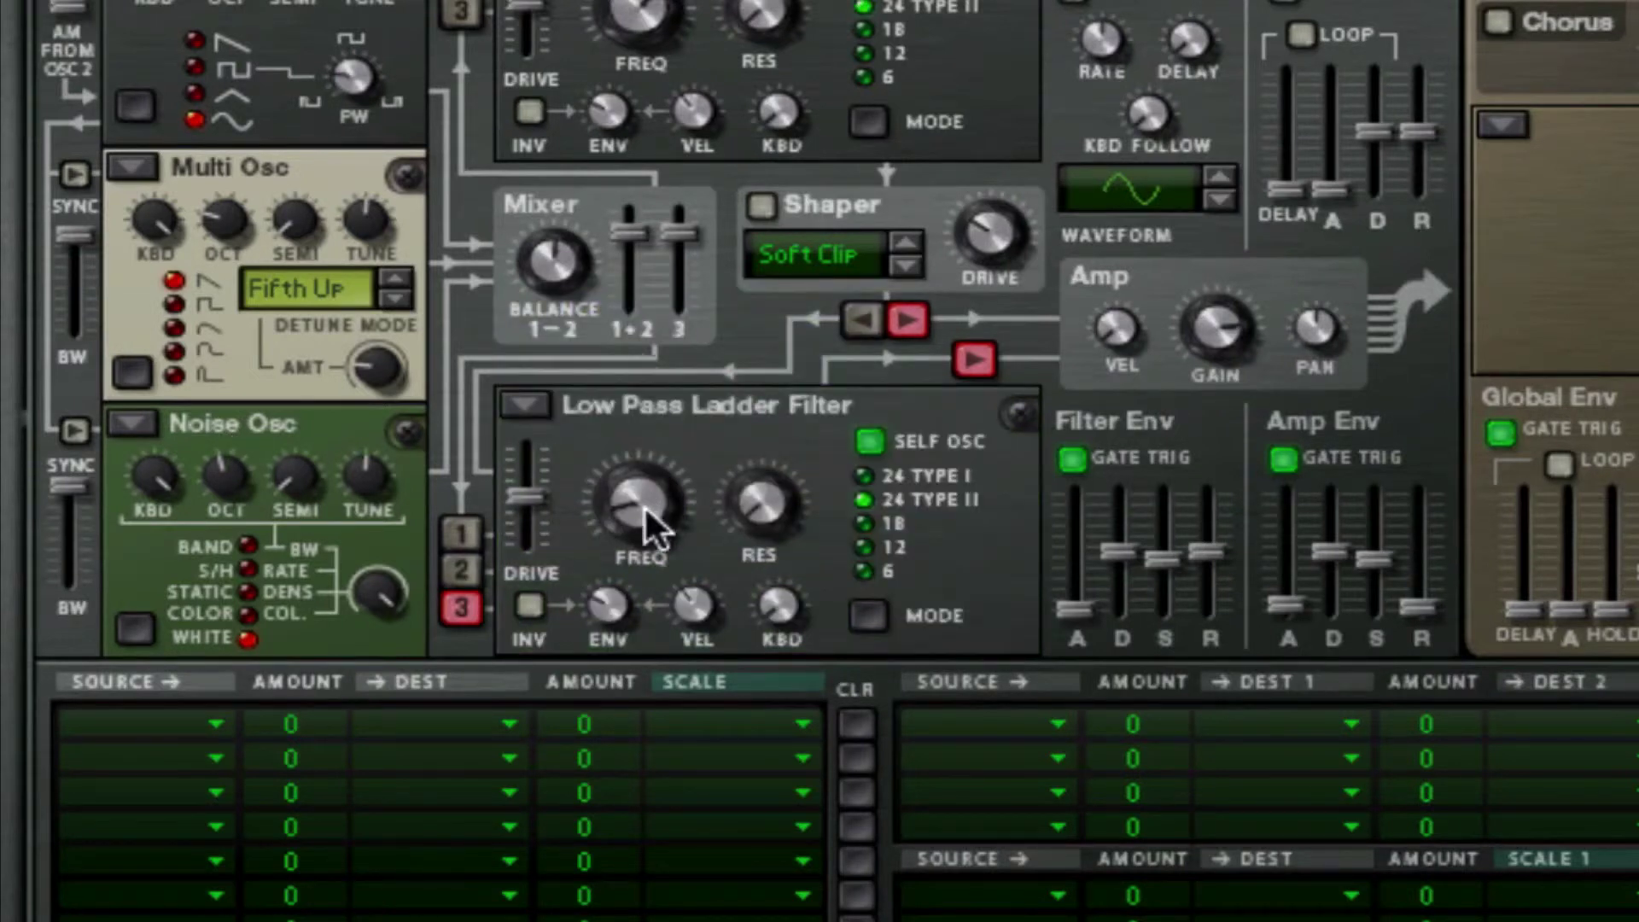
# Step: Fine-tune the frequency of Filter 2 that processes the noise oscillator, keeping it at a low setting
pyautogui.moveTo(644, 508); pyautogui.dragTo(651, 493)
pyautogui.moveTo(374, 597)
pyautogui.moveTo(638, 505); pyautogui.dragTo(627, 526)
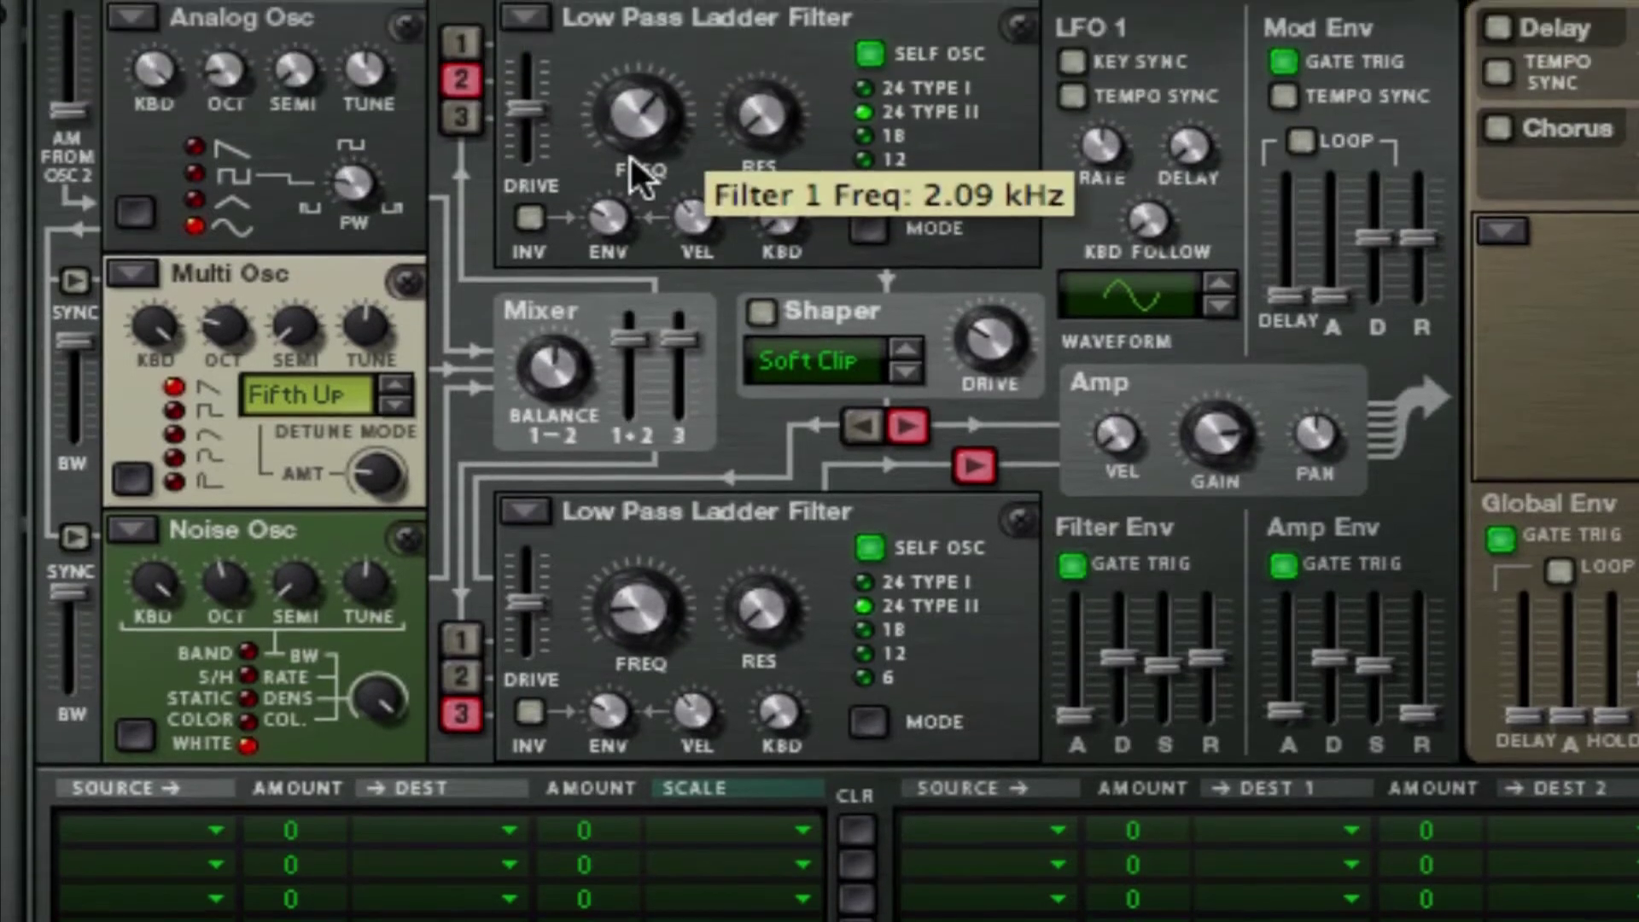
# Step: Route Osc 1 to Filter 1, raise its octave and set the Analog Osc waveform to triangle
pyautogui.click(461, 40)
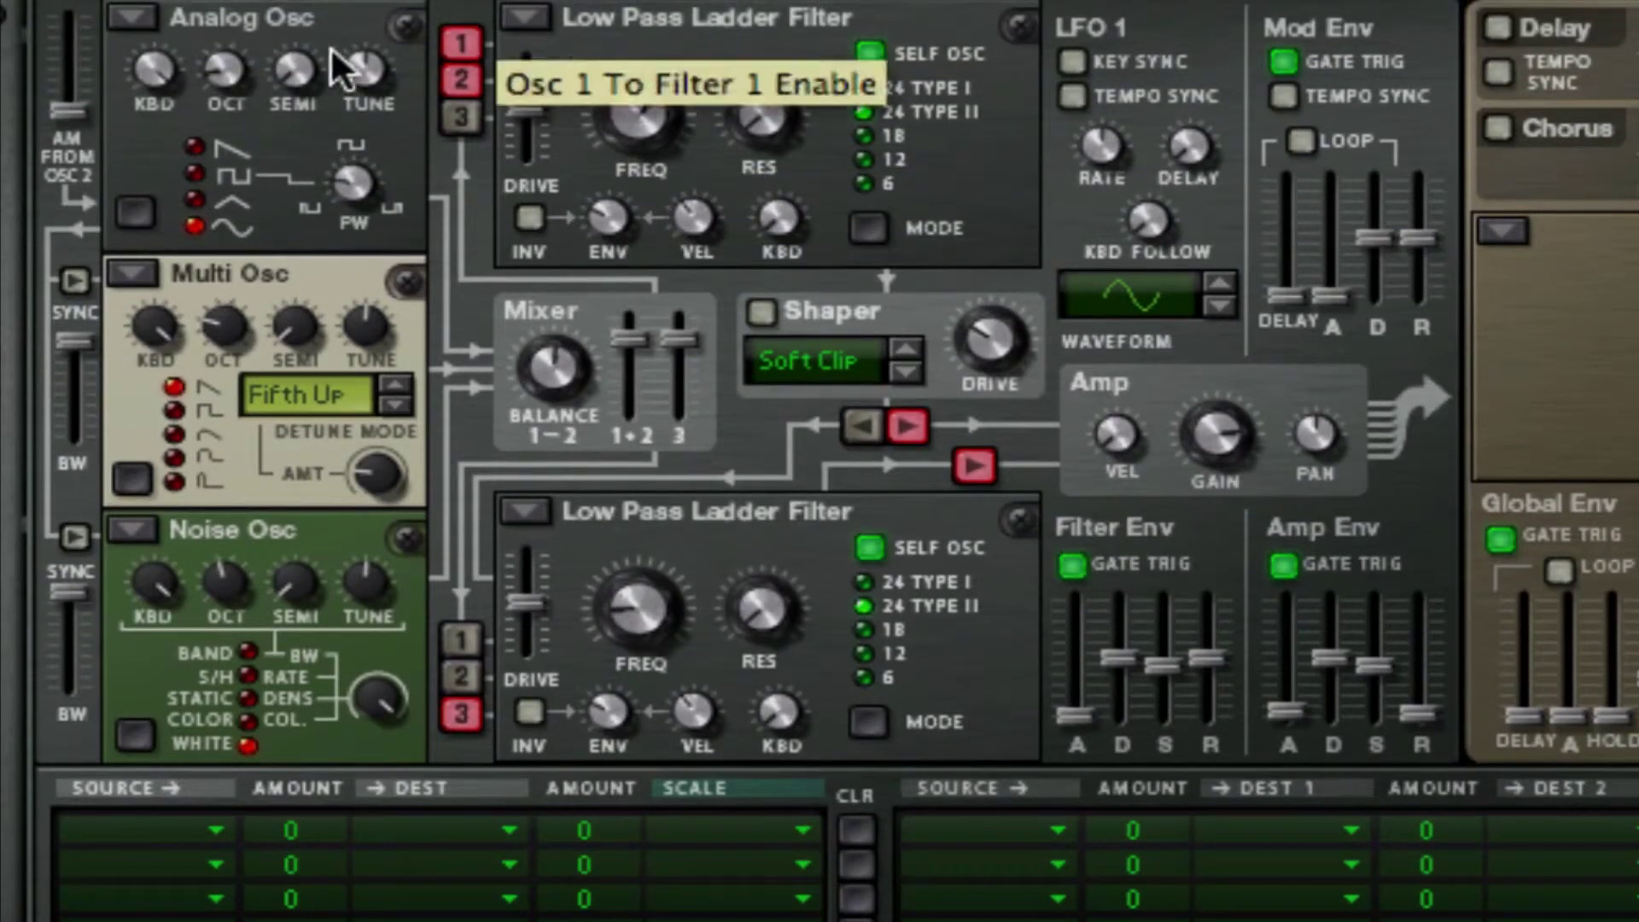
pyautogui.moveTo(223, 65); pyautogui.dragTo(245, 7)
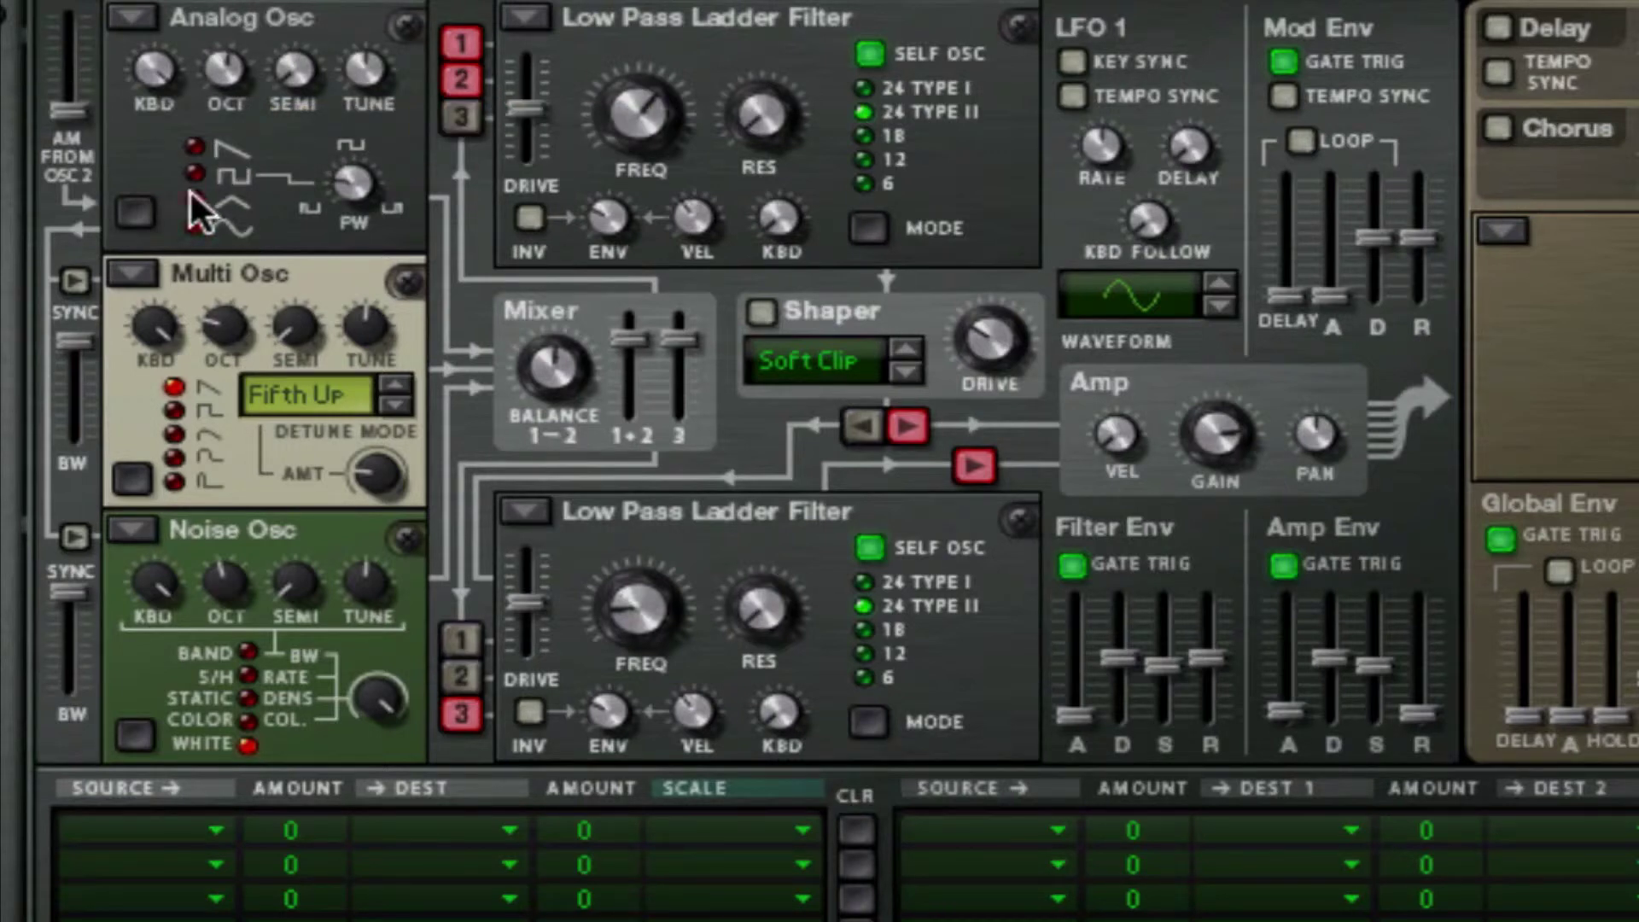
pyautogui.moveTo(376, 186); pyautogui.dragTo(359, 86)
# Step: Raise the Amp Env decay and sustain to maximum and keep its release very short
pyautogui.moveTo(1332, 657); pyautogui.dragTo(1329, 600)
pyautogui.moveTo(1374, 666); pyautogui.dragTo(1373, 600)
pyautogui.moveTo(1433, 716); pyautogui.dragTo(1430, 711)
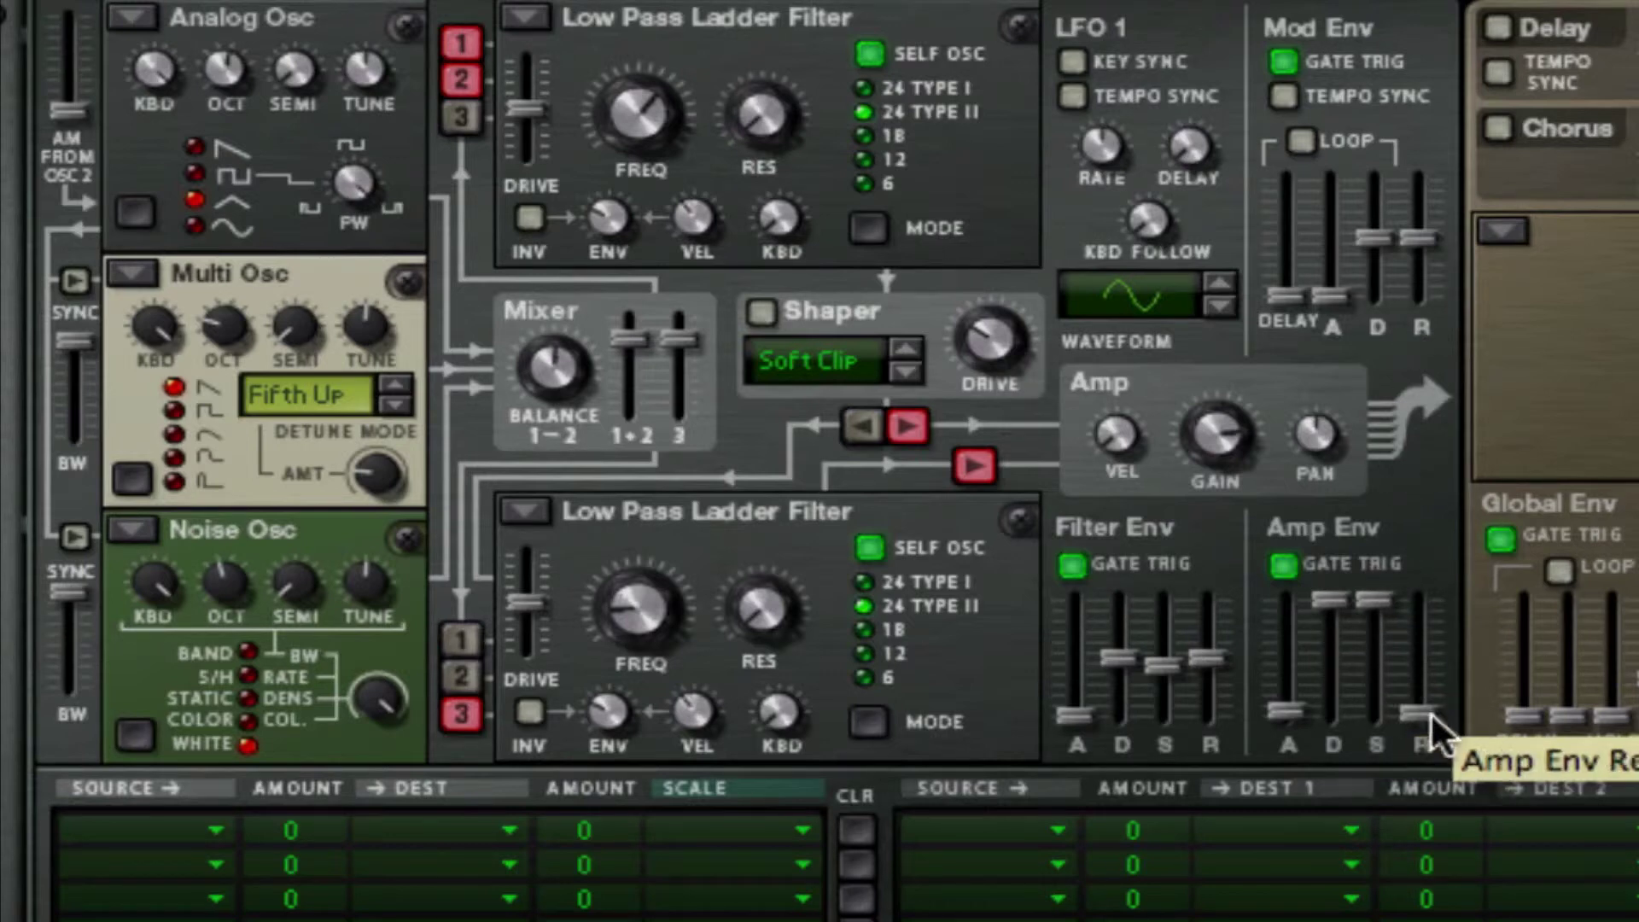
pyautogui.moveTo(1298, 712); pyautogui.dragTo(1299, 706)
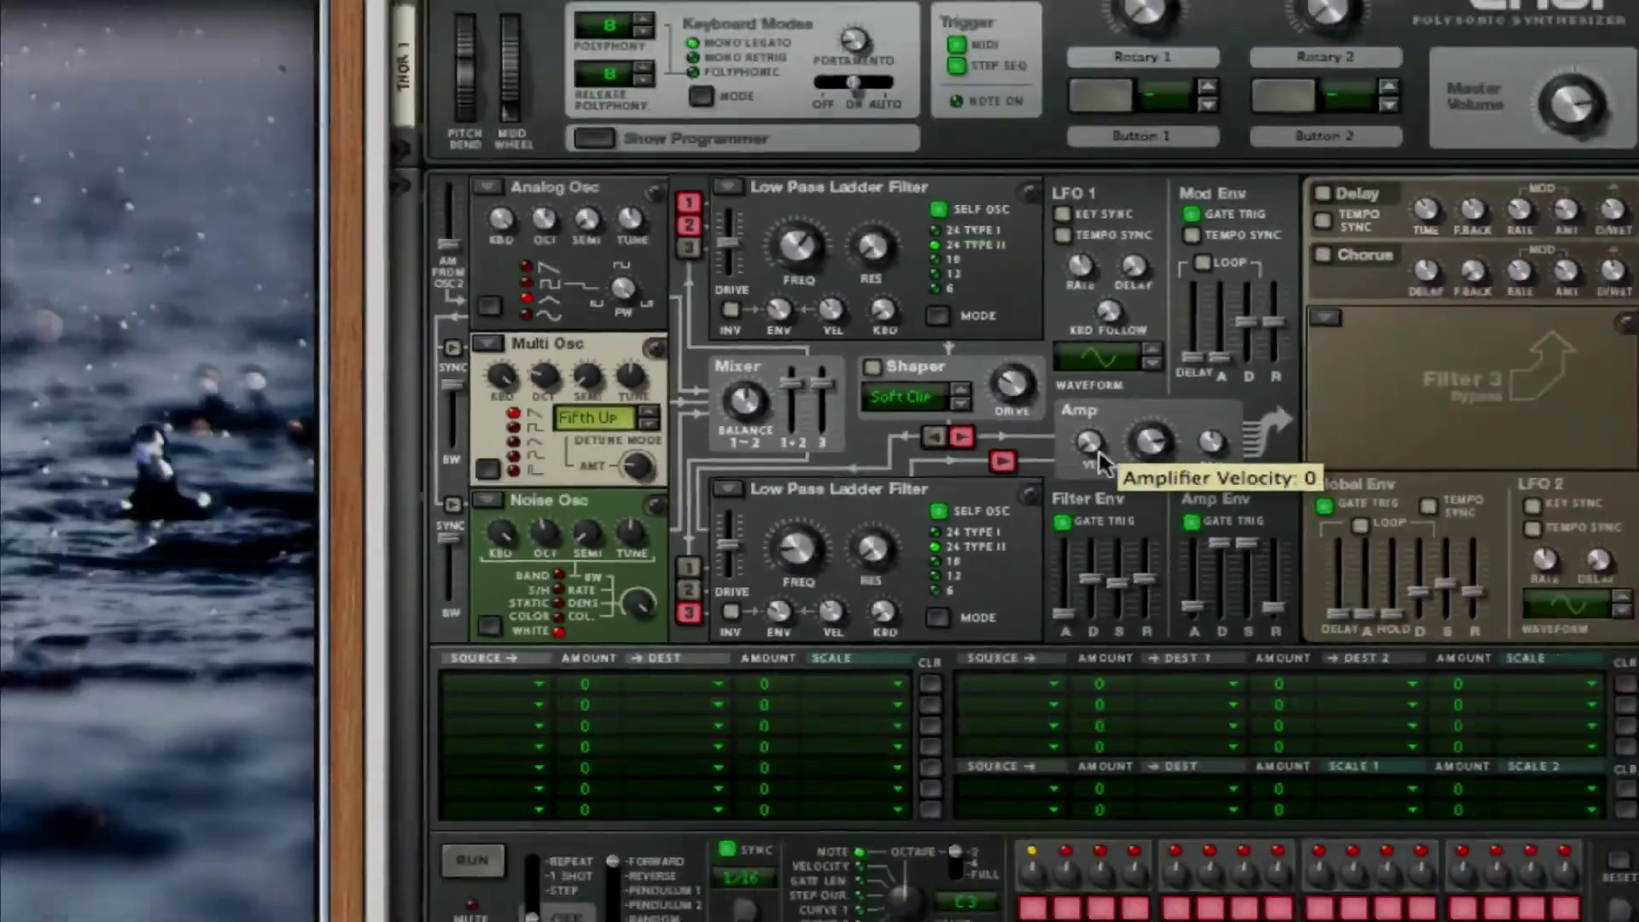
# Step: Enable Thor's Chorus effect
pyautogui.rightClick(1037, 394)
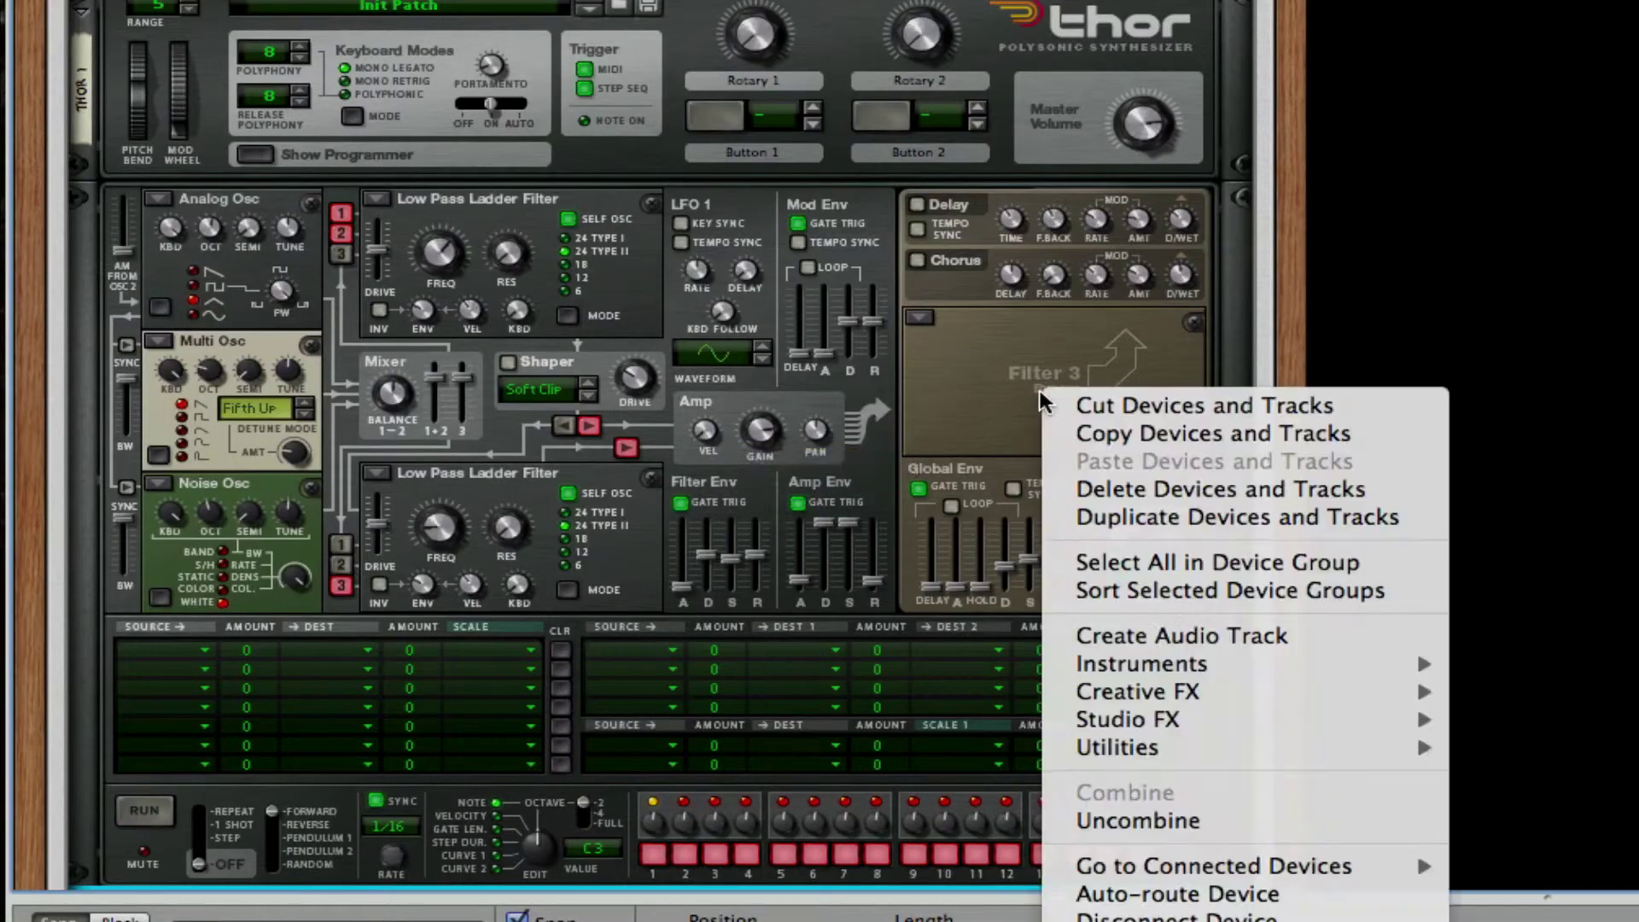
pyautogui.click(891, 353)
pyautogui.scroll(-3, 891, 353)
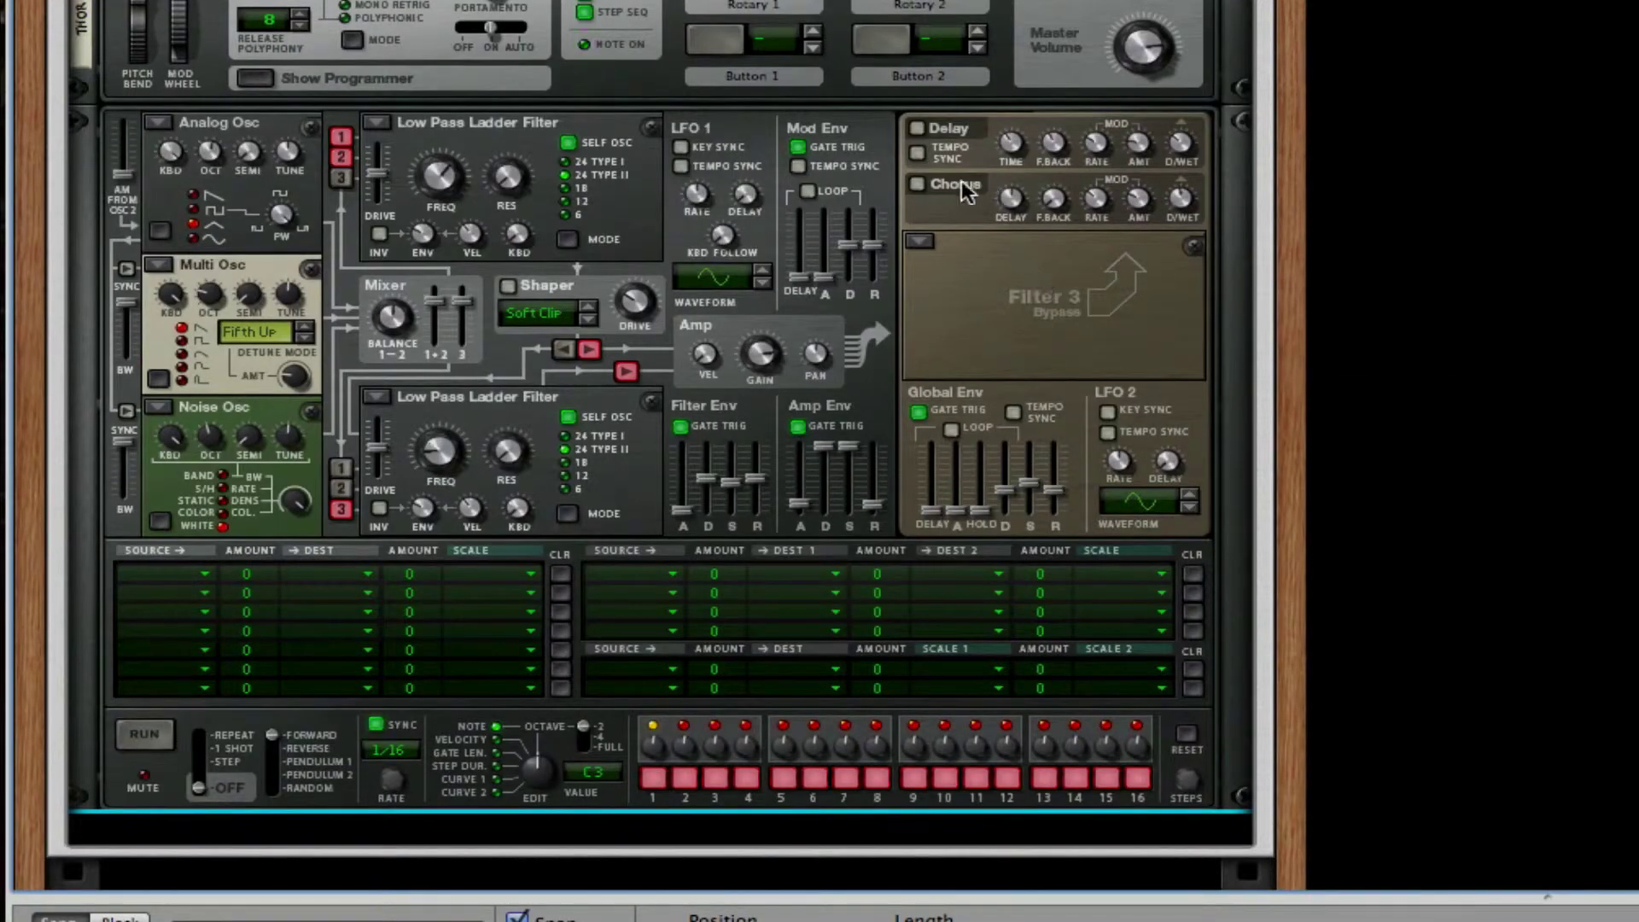
pyautogui.click(916, 185)
# Step: Hide Thor's programmer and add an MClass Equalizer followed by an MClass Maximizer after it in Combinator 3
pyautogui.rightClick(1040, 296)
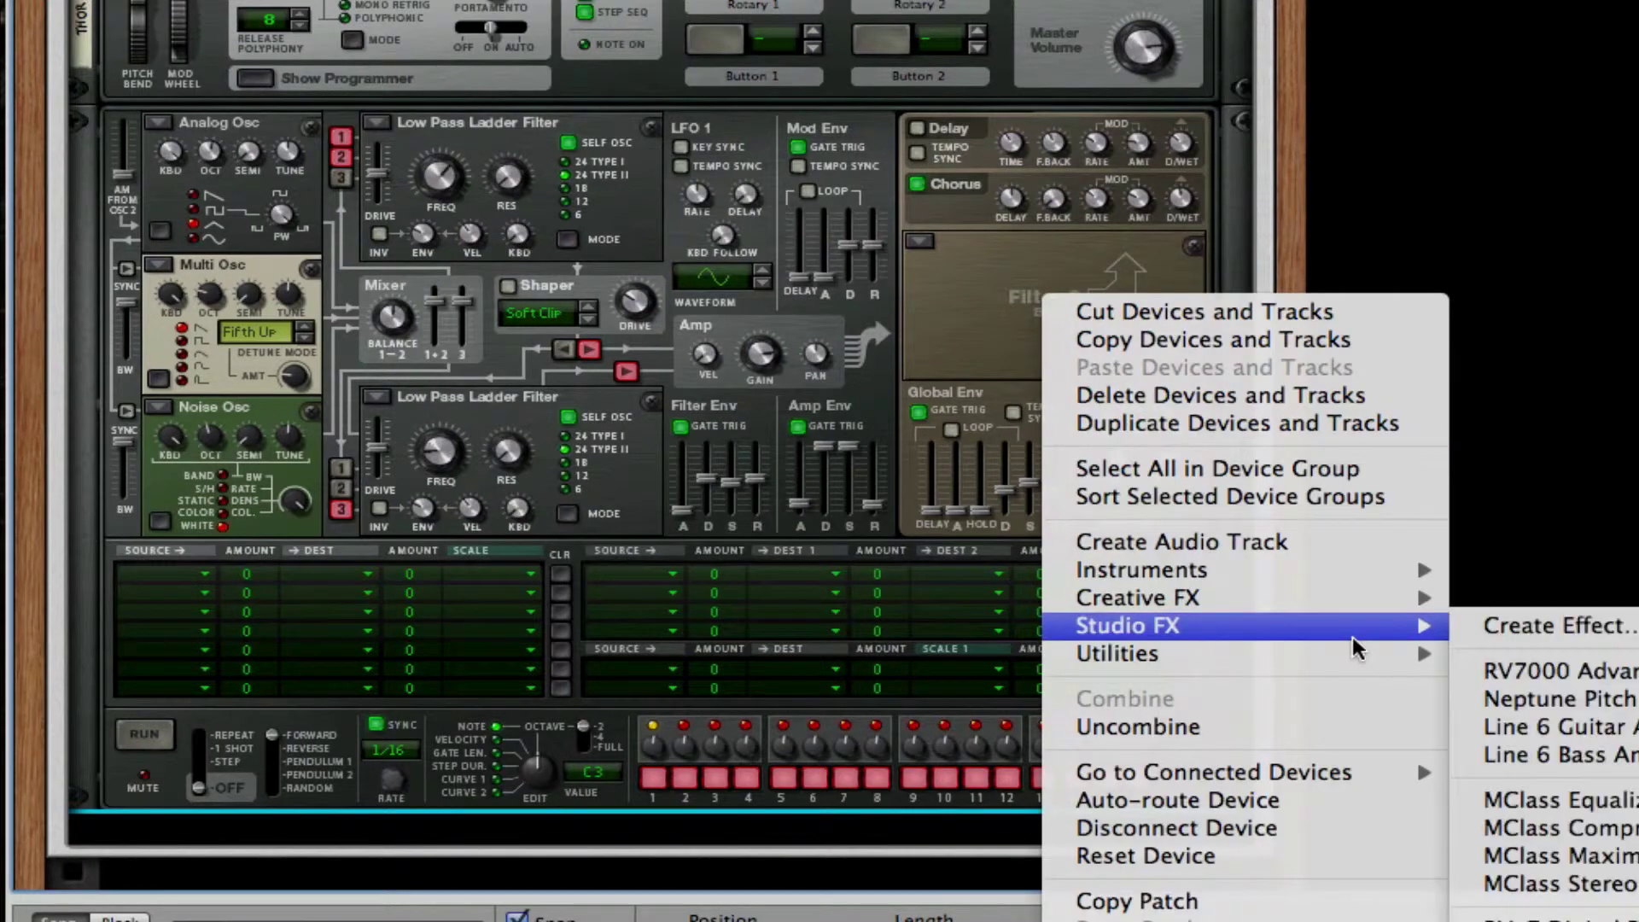
pyautogui.click(493, 72)
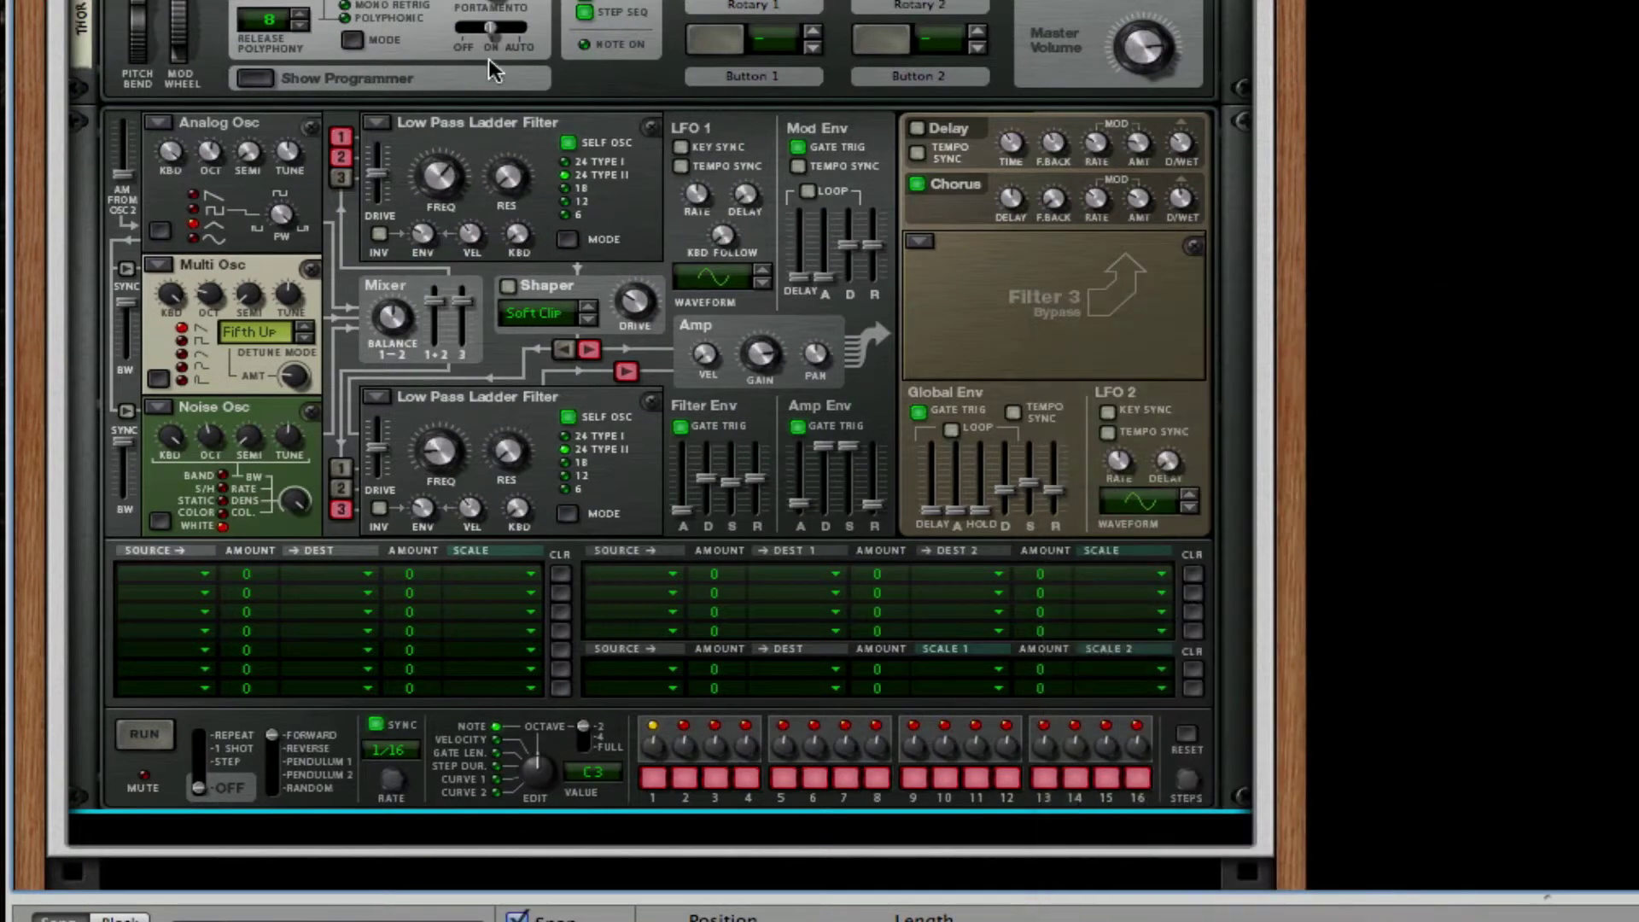
pyautogui.click(256, 80)
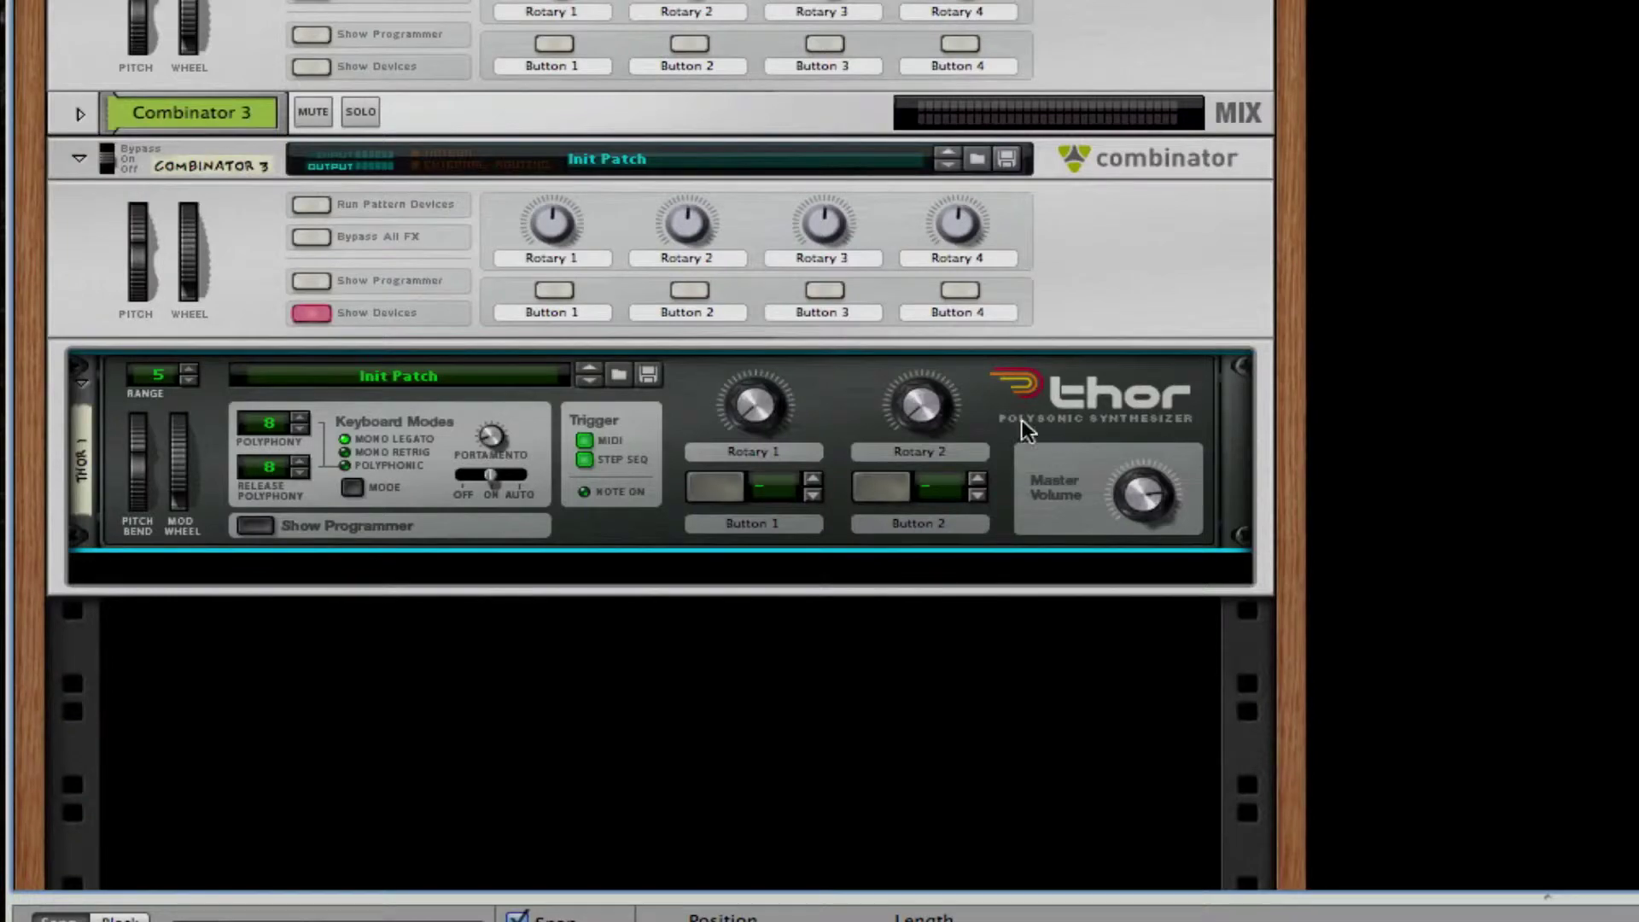
pyautogui.rightClick(662, 514)
pyautogui.moveTo(945, 844)
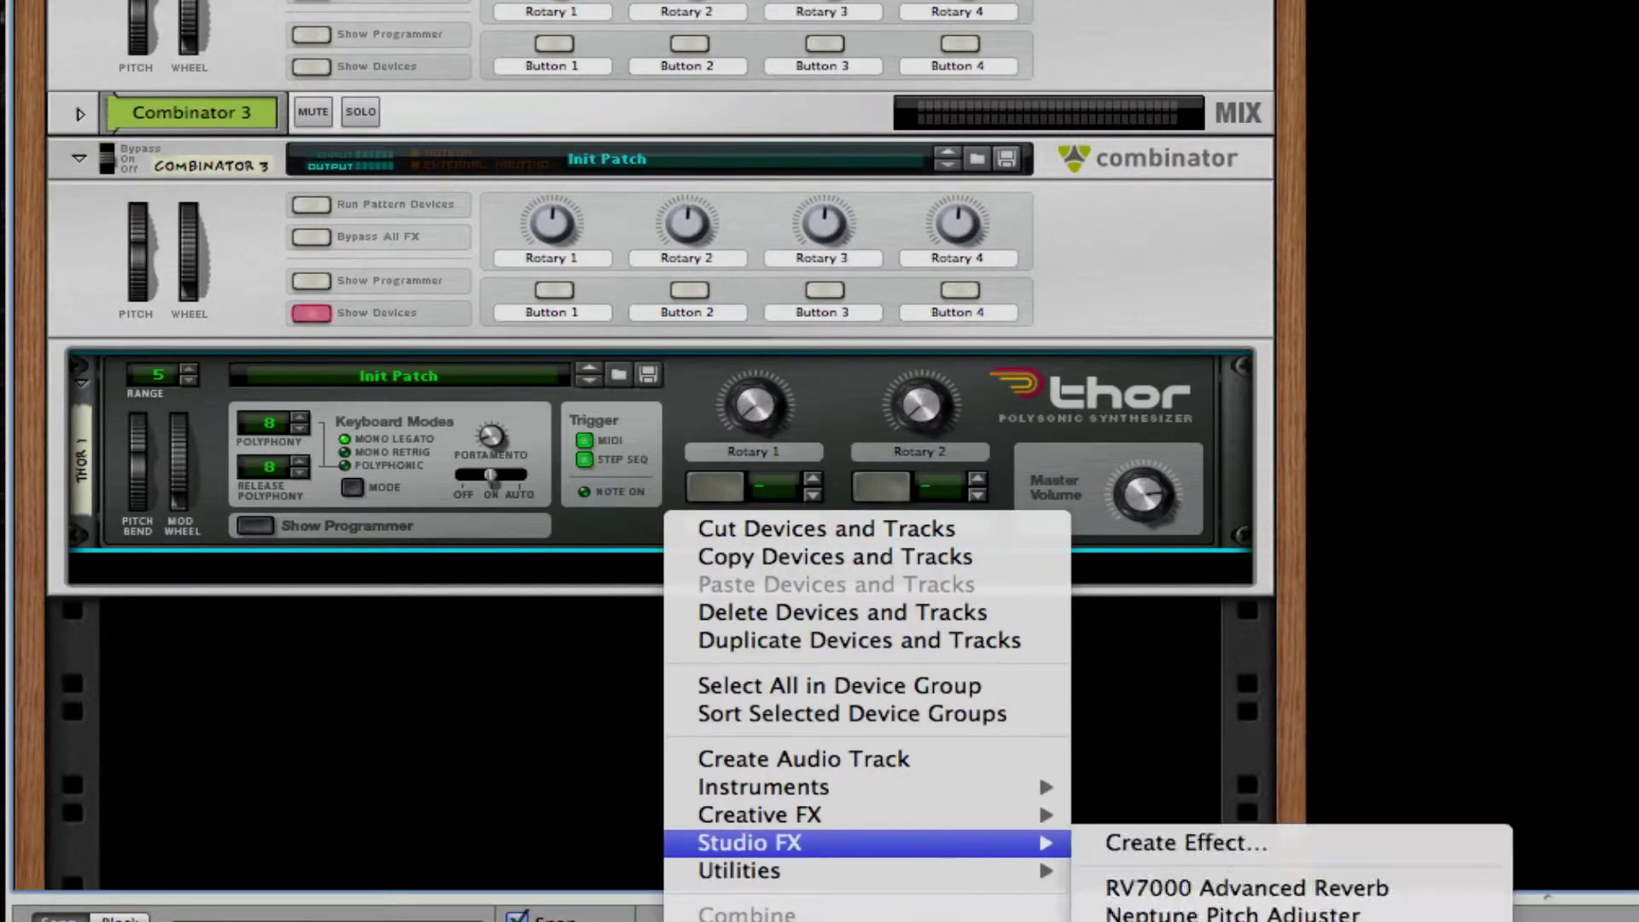
pyautogui.click(1195, 919)
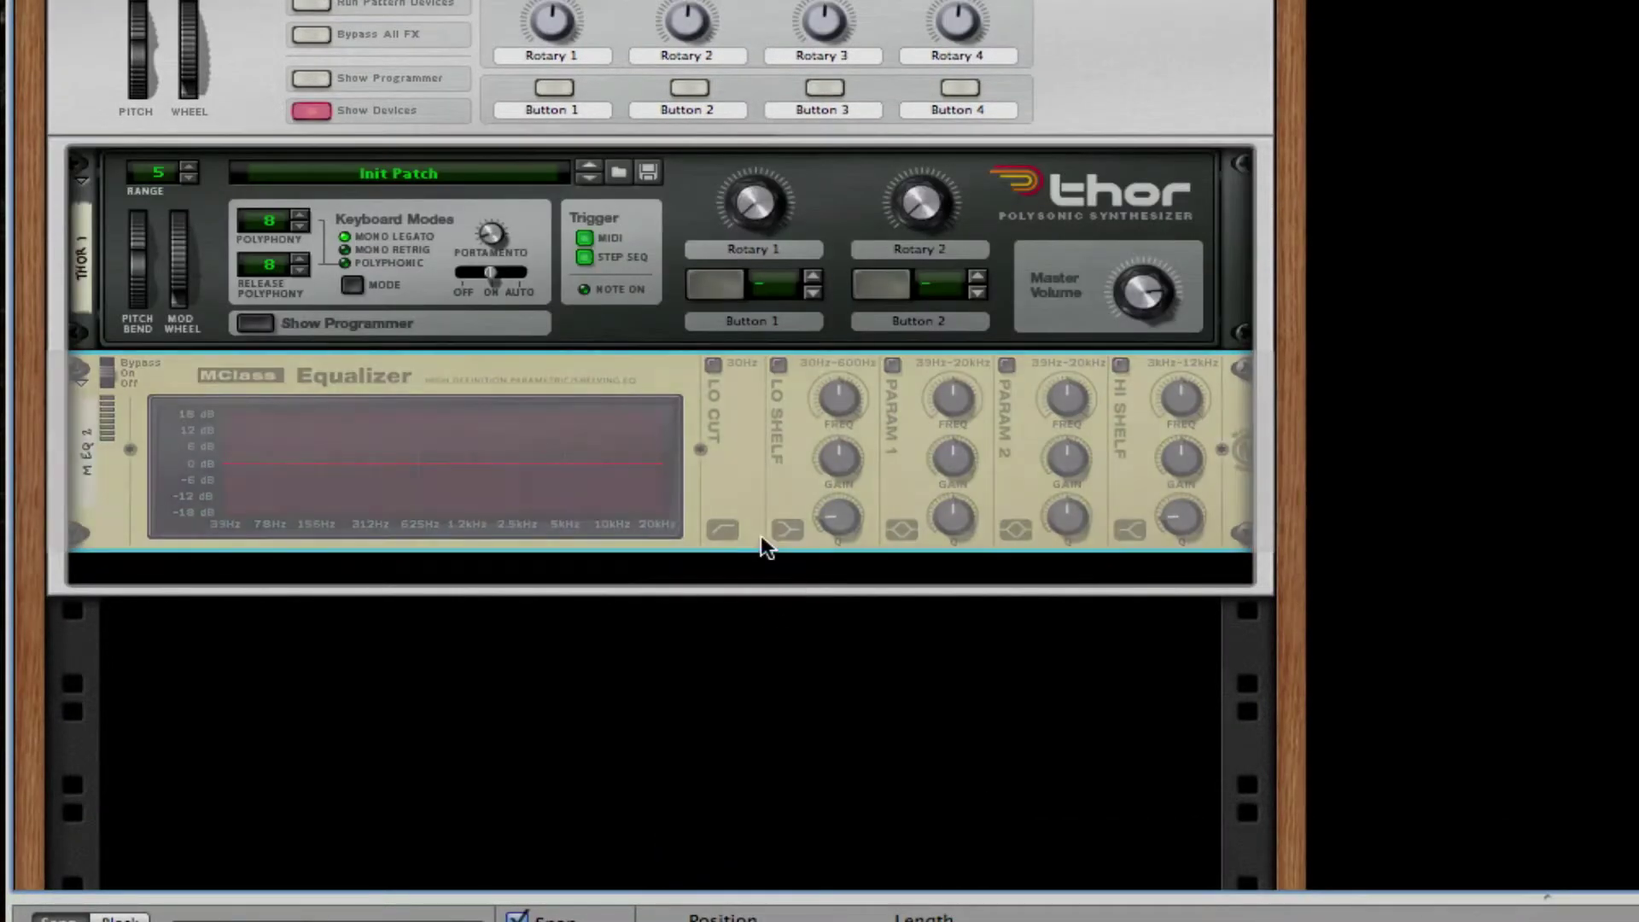
pyautogui.rightClick(762, 534)
pyautogui.moveTo(1088, 854)
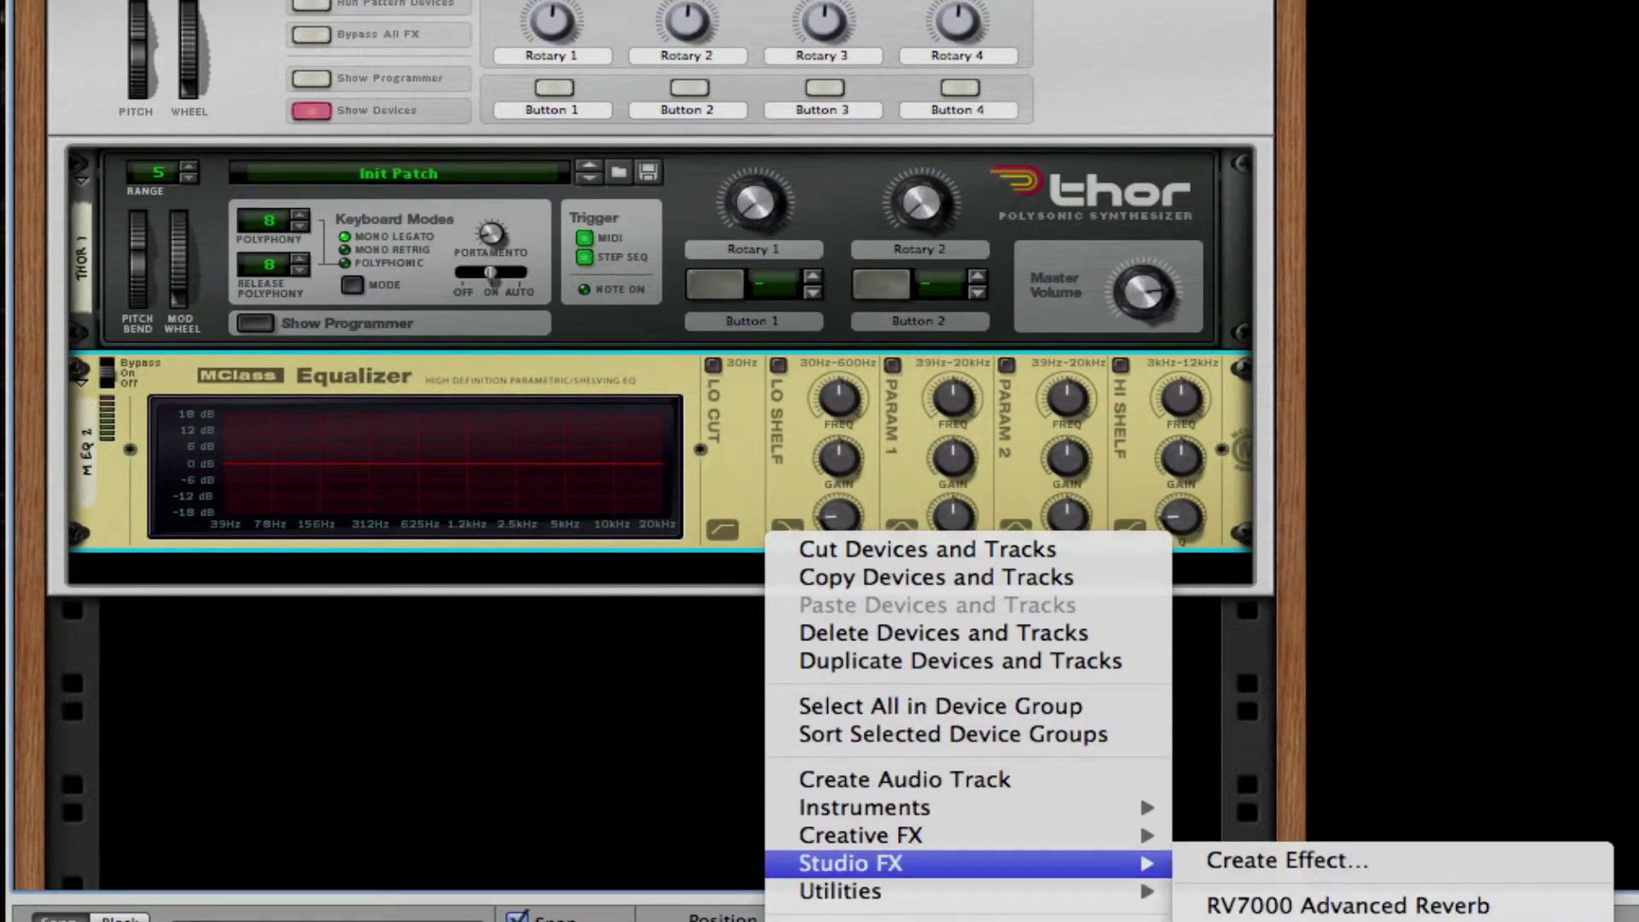
pyautogui.click(1238, 920)
pyautogui.rightClick(656, 312)
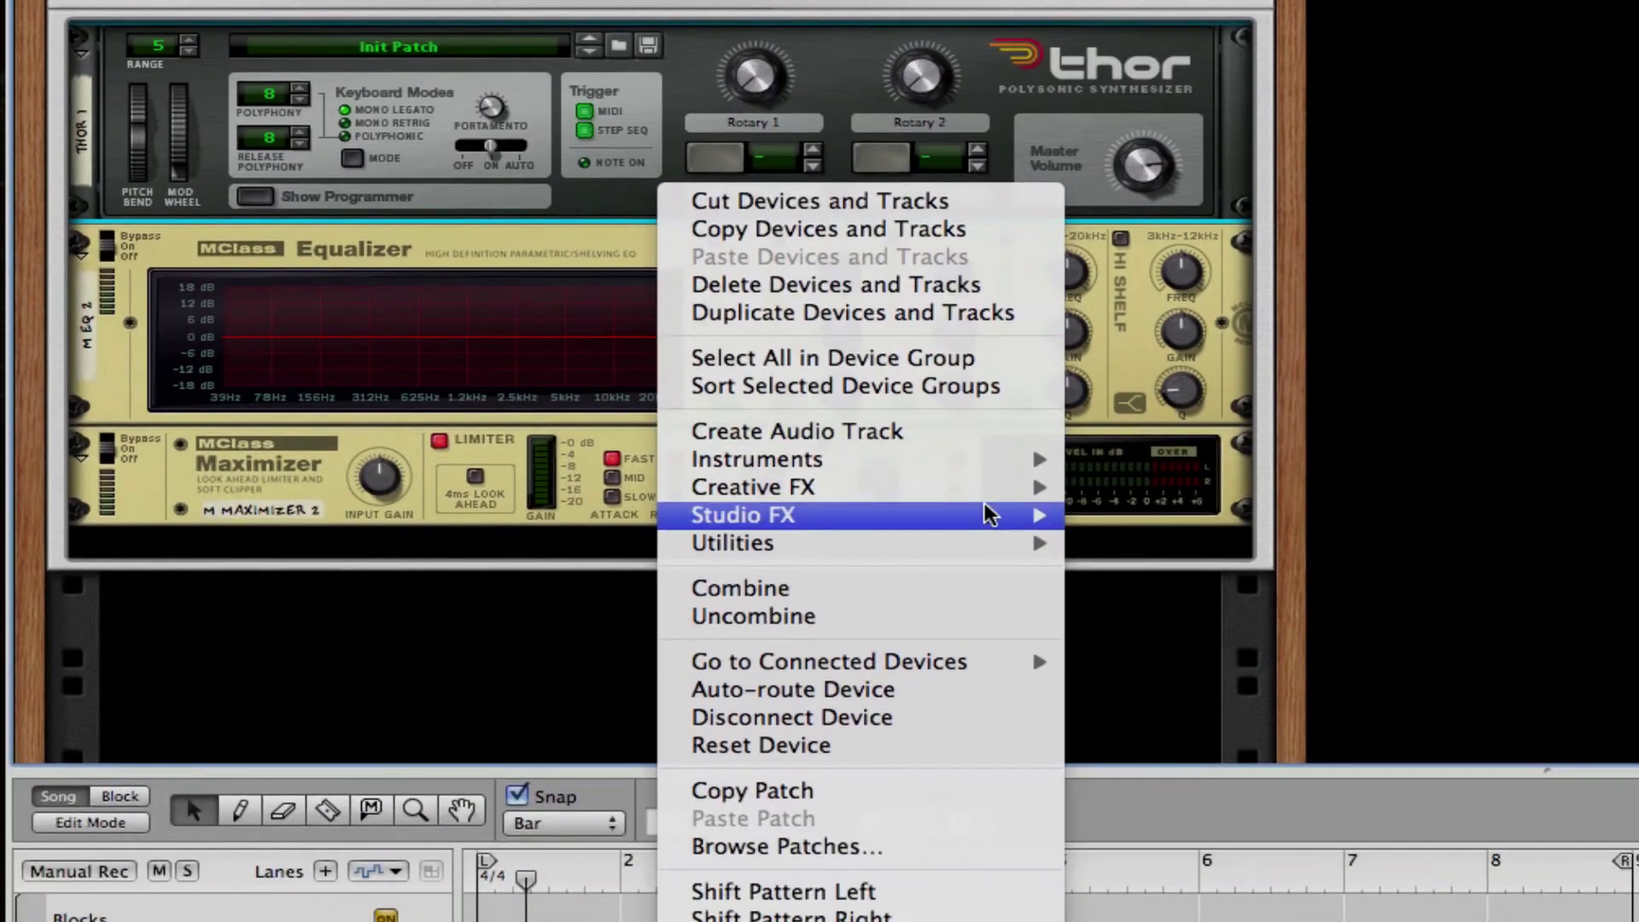
pyautogui.moveTo(989, 515)
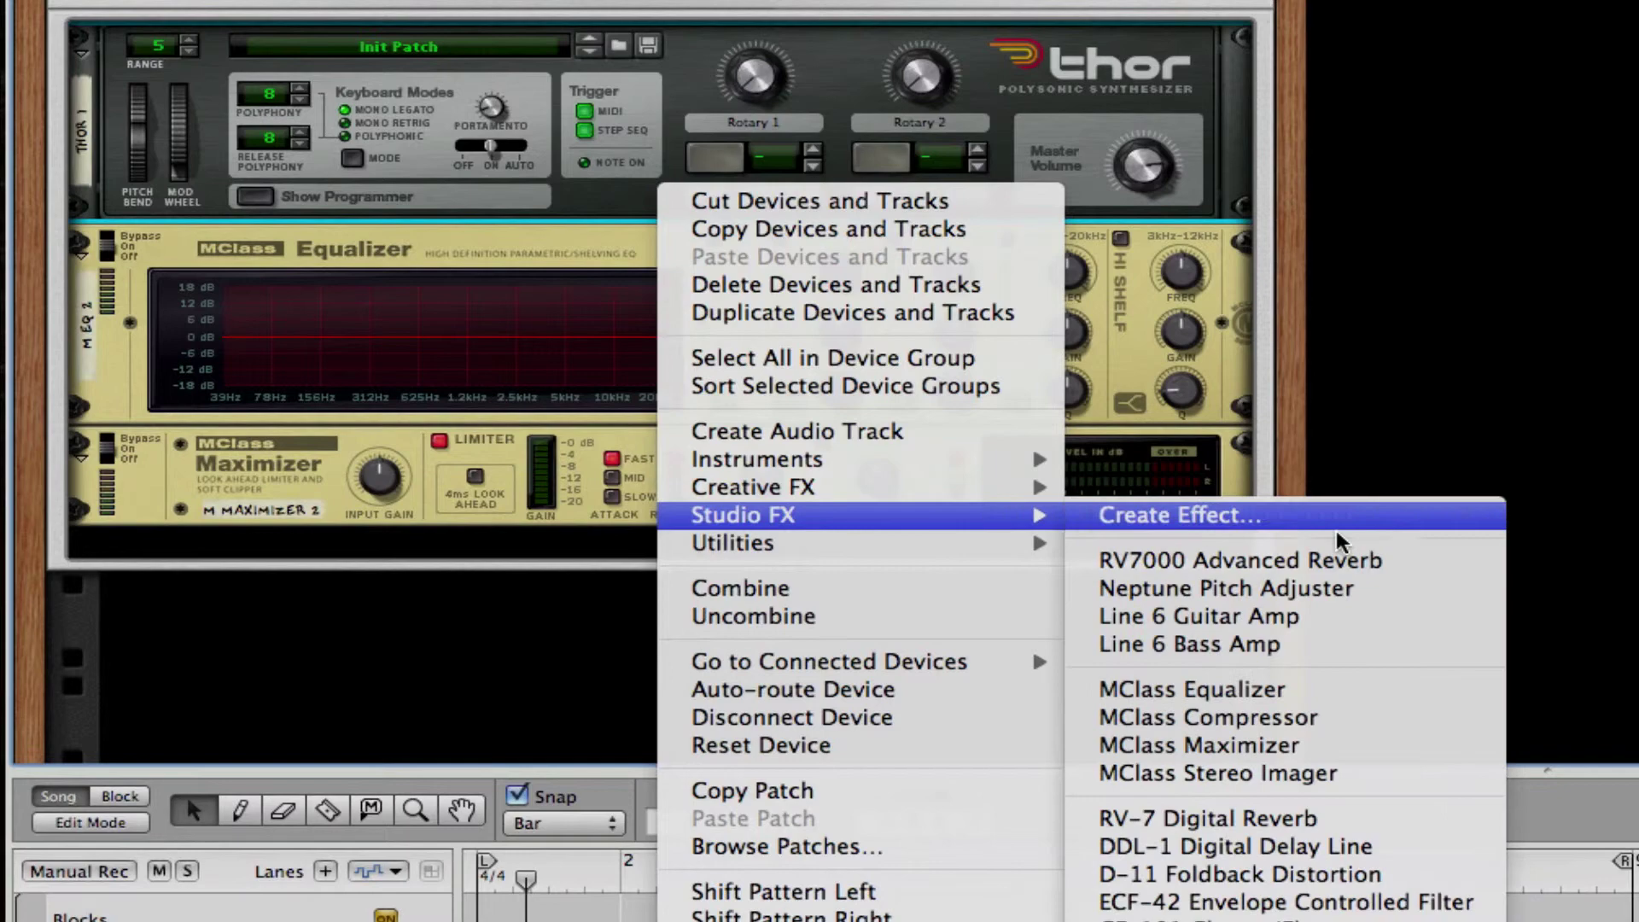
pyautogui.click(1298, 627)
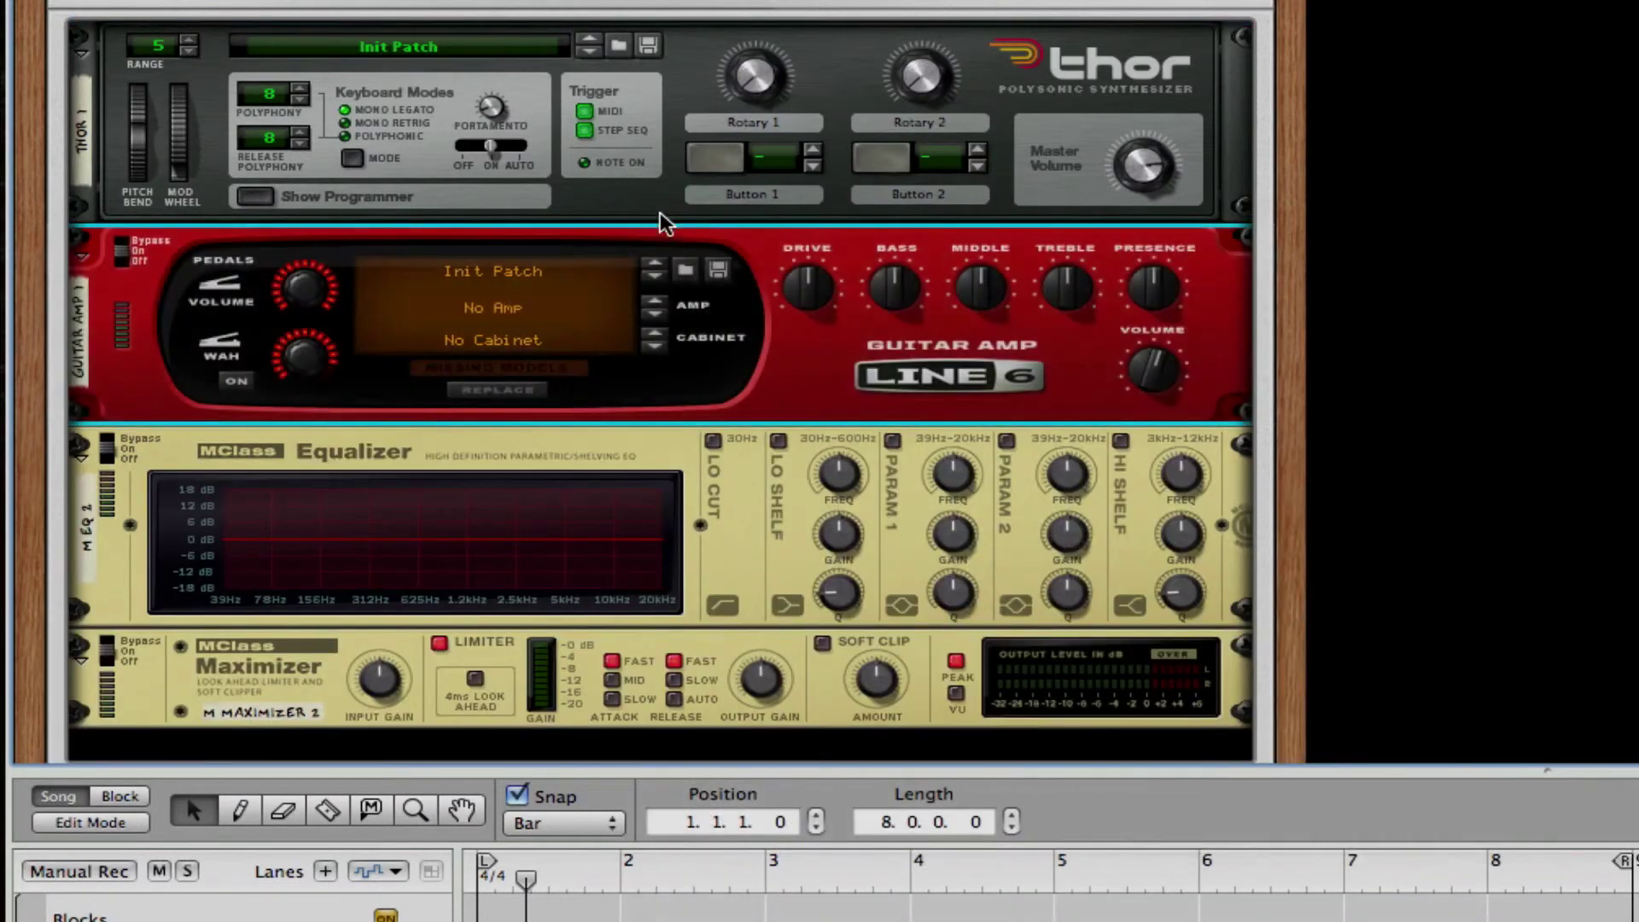
pyautogui.hotkey('ctrl', 'z')
# Step: Add a Line 6 Bass Amp directly after the Thor, ahead of the MClass Equalizer
pyautogui.rightClick(638, 148)
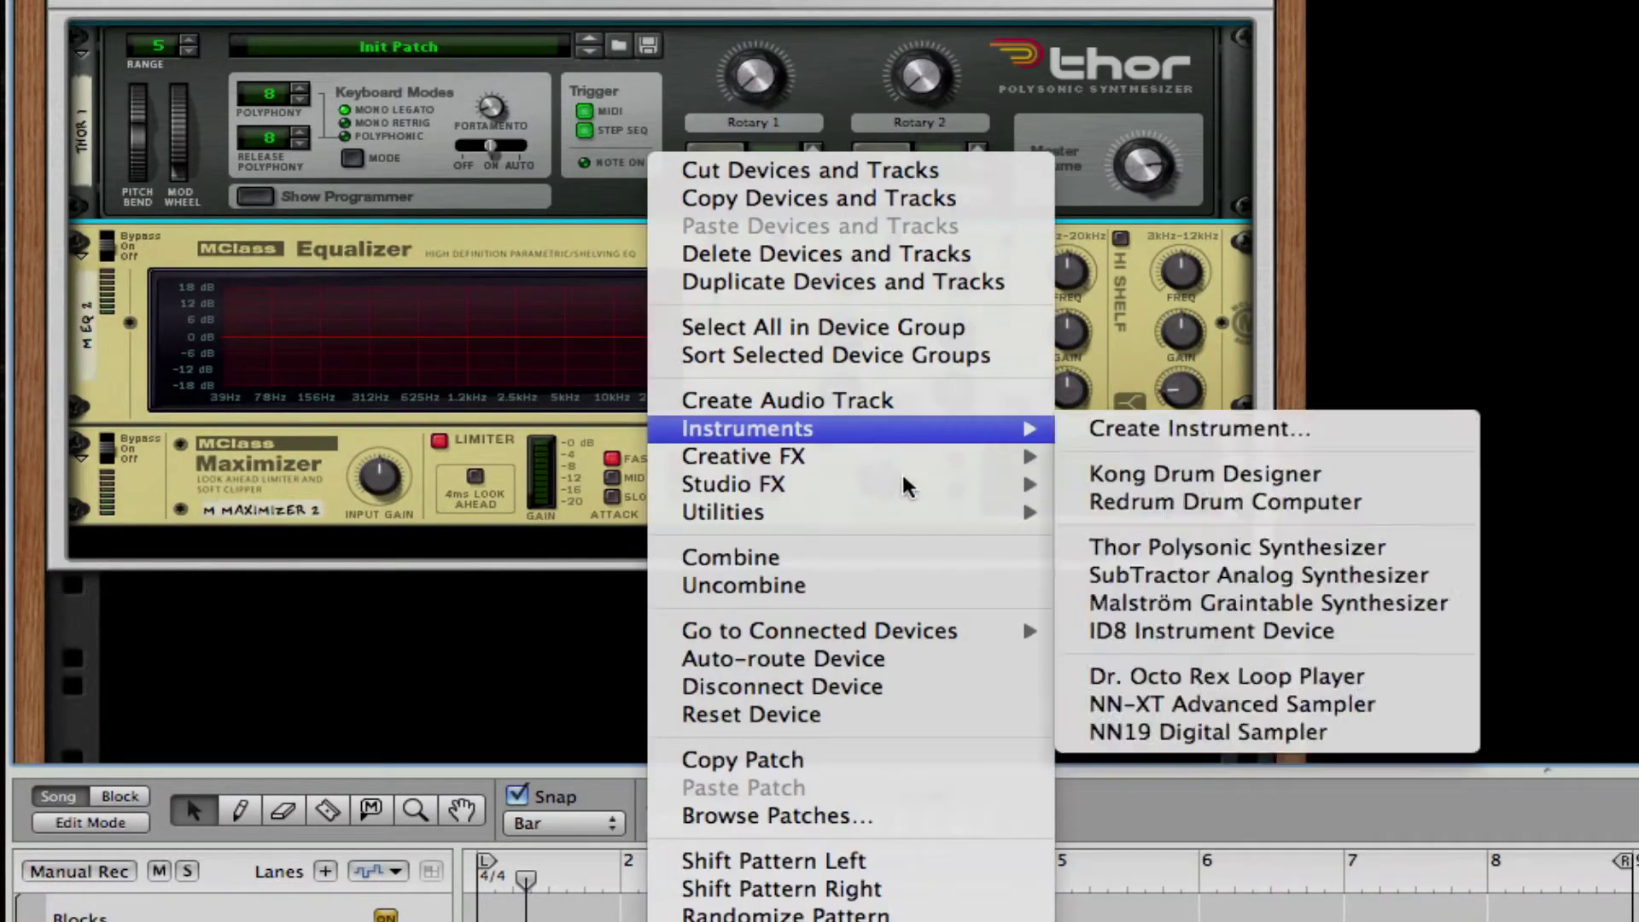
pyautogui.moveTo(1024, 504)
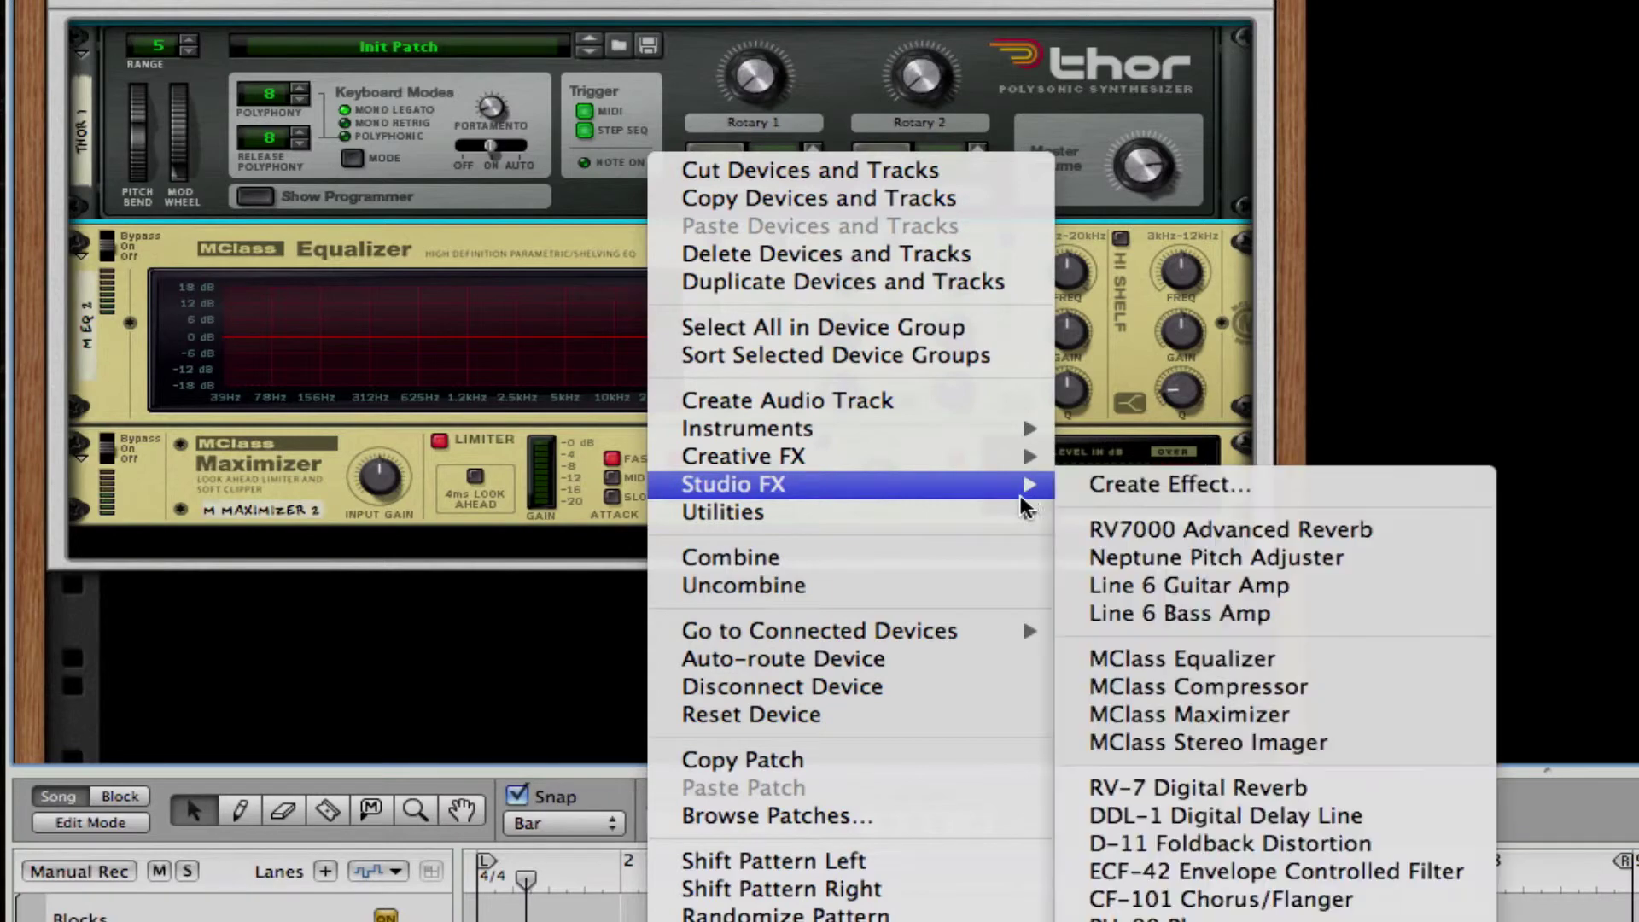
pyautogui.click(1247, 612)
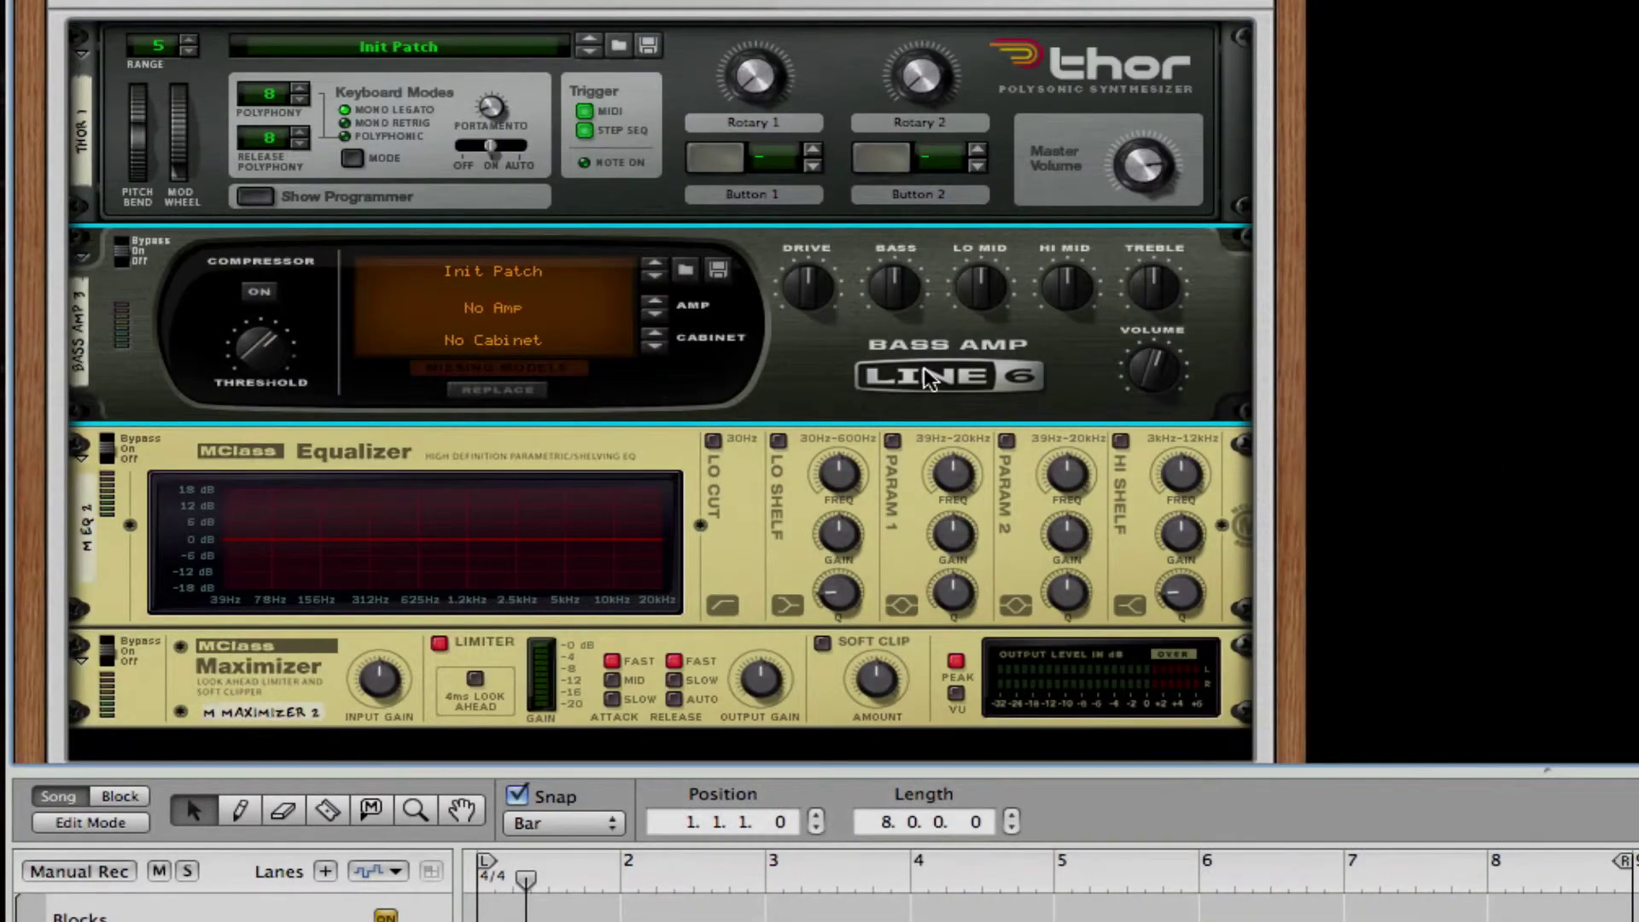
# Step: Add a Pulveriser Demolition after the Line 6 Bass Amp and switch on the bass amp's compressor
pyautogui.rightClick(931, 378)
pyautogui.moveTo(1195, 704)
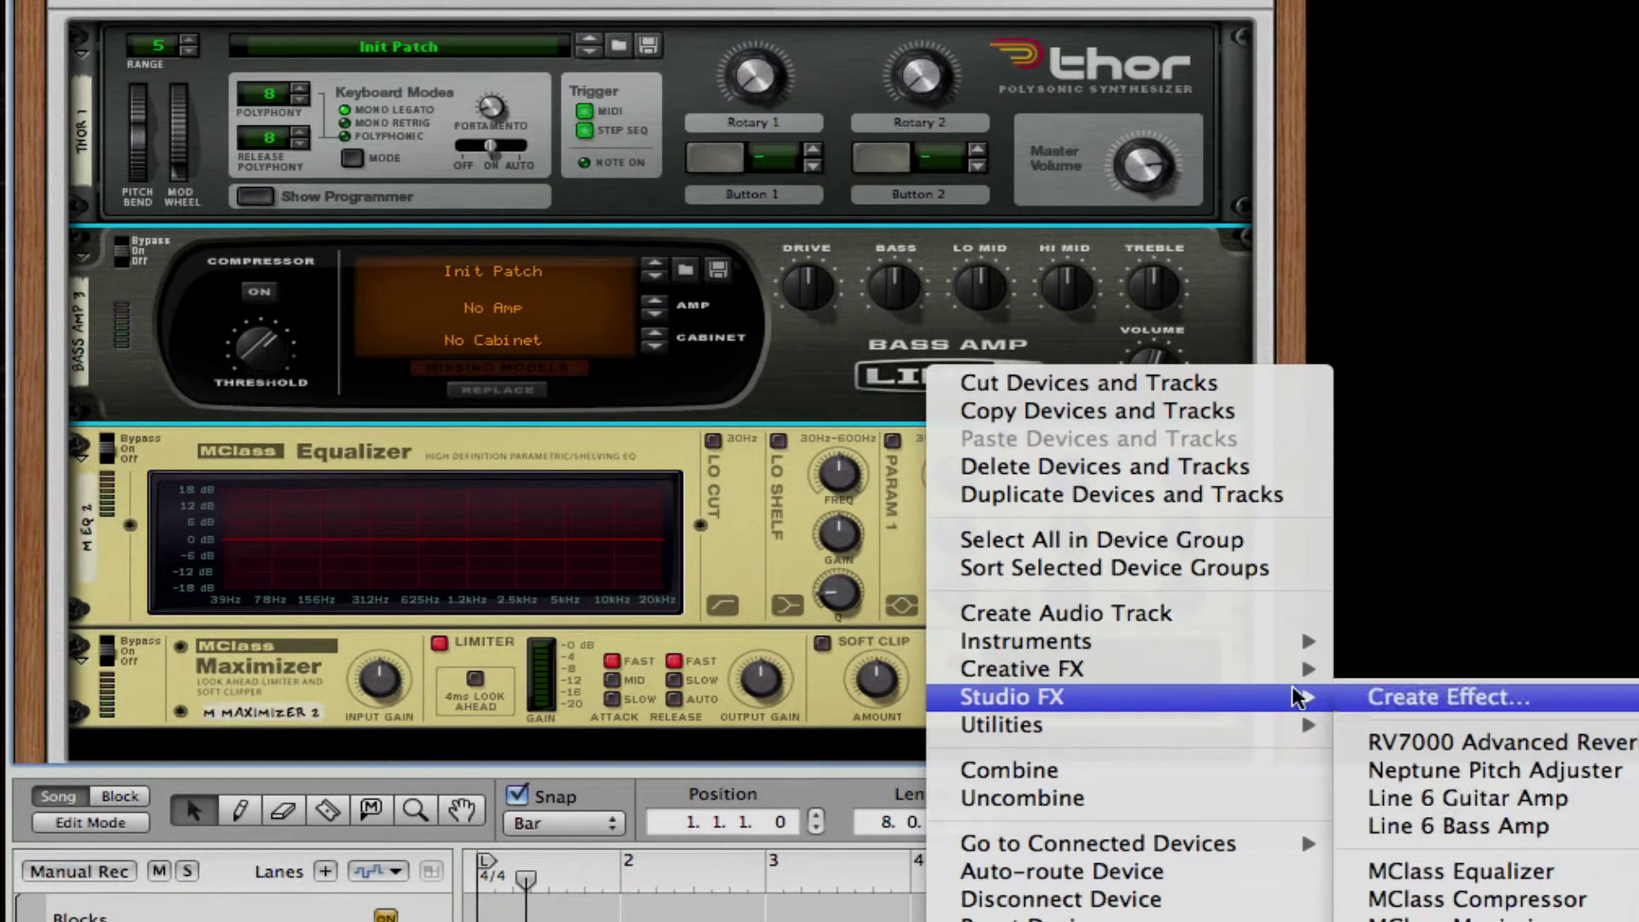
pyautogui.moveTo(1238, 670)
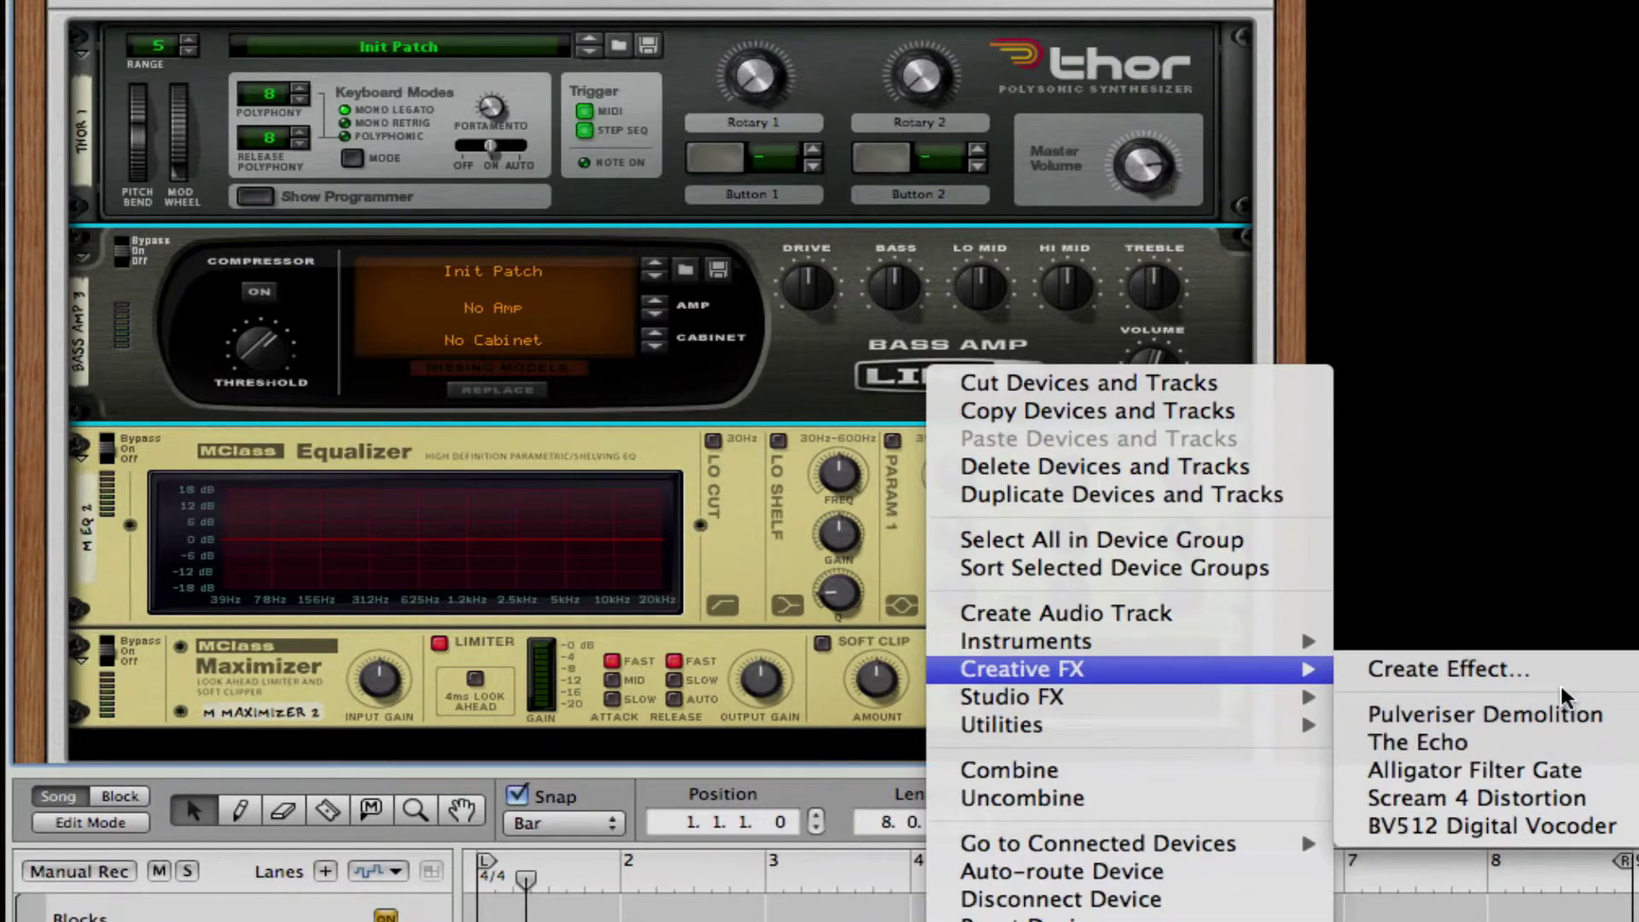
pyautogui.click(1524, 702)
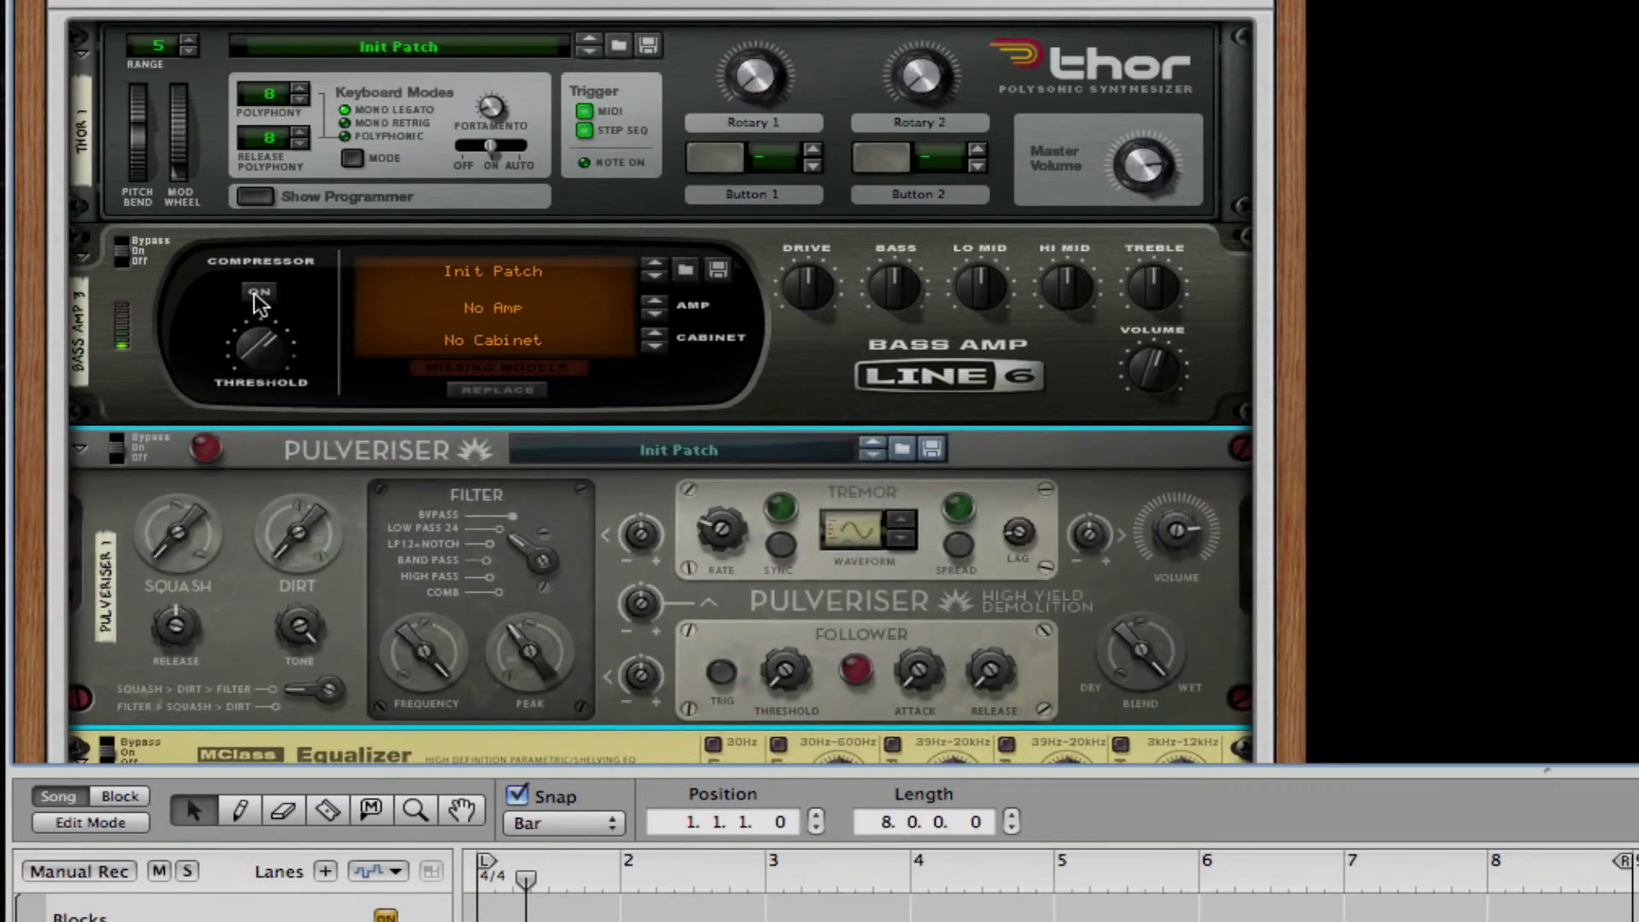
# Step: On the MClass Equalizer, enable the low cut and carve narrow minimum-gain notches at about 156 Hz with Param 1 and 2.354 kHz with Param 2
pyautogui.scroll(-5, 805, 282)
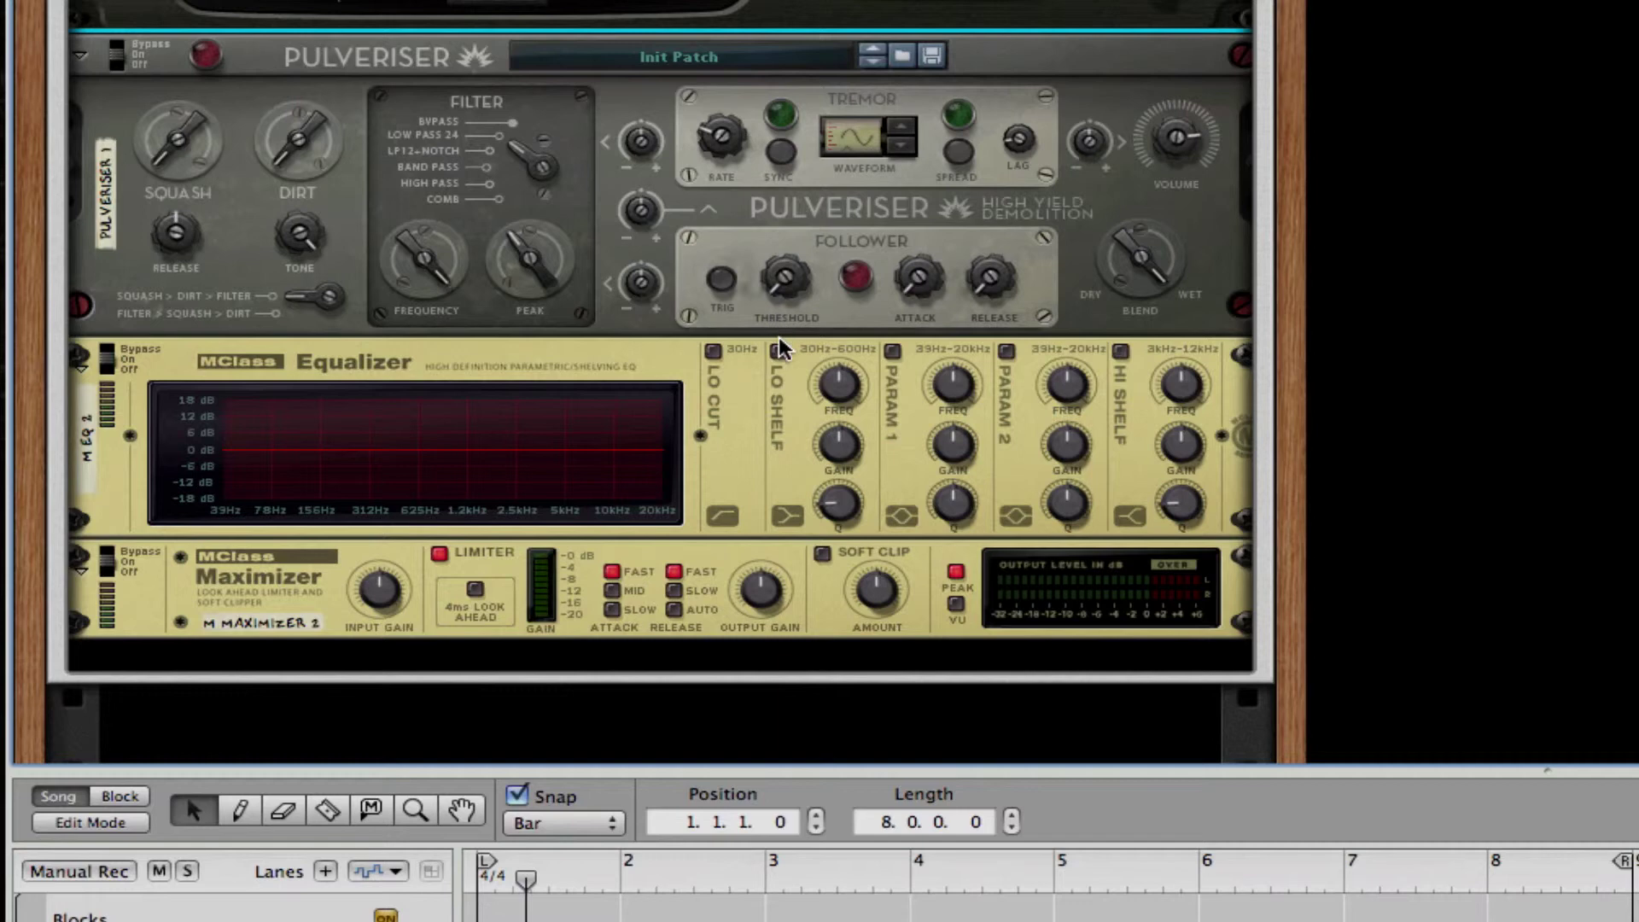
pyautogui.click(711, 351)
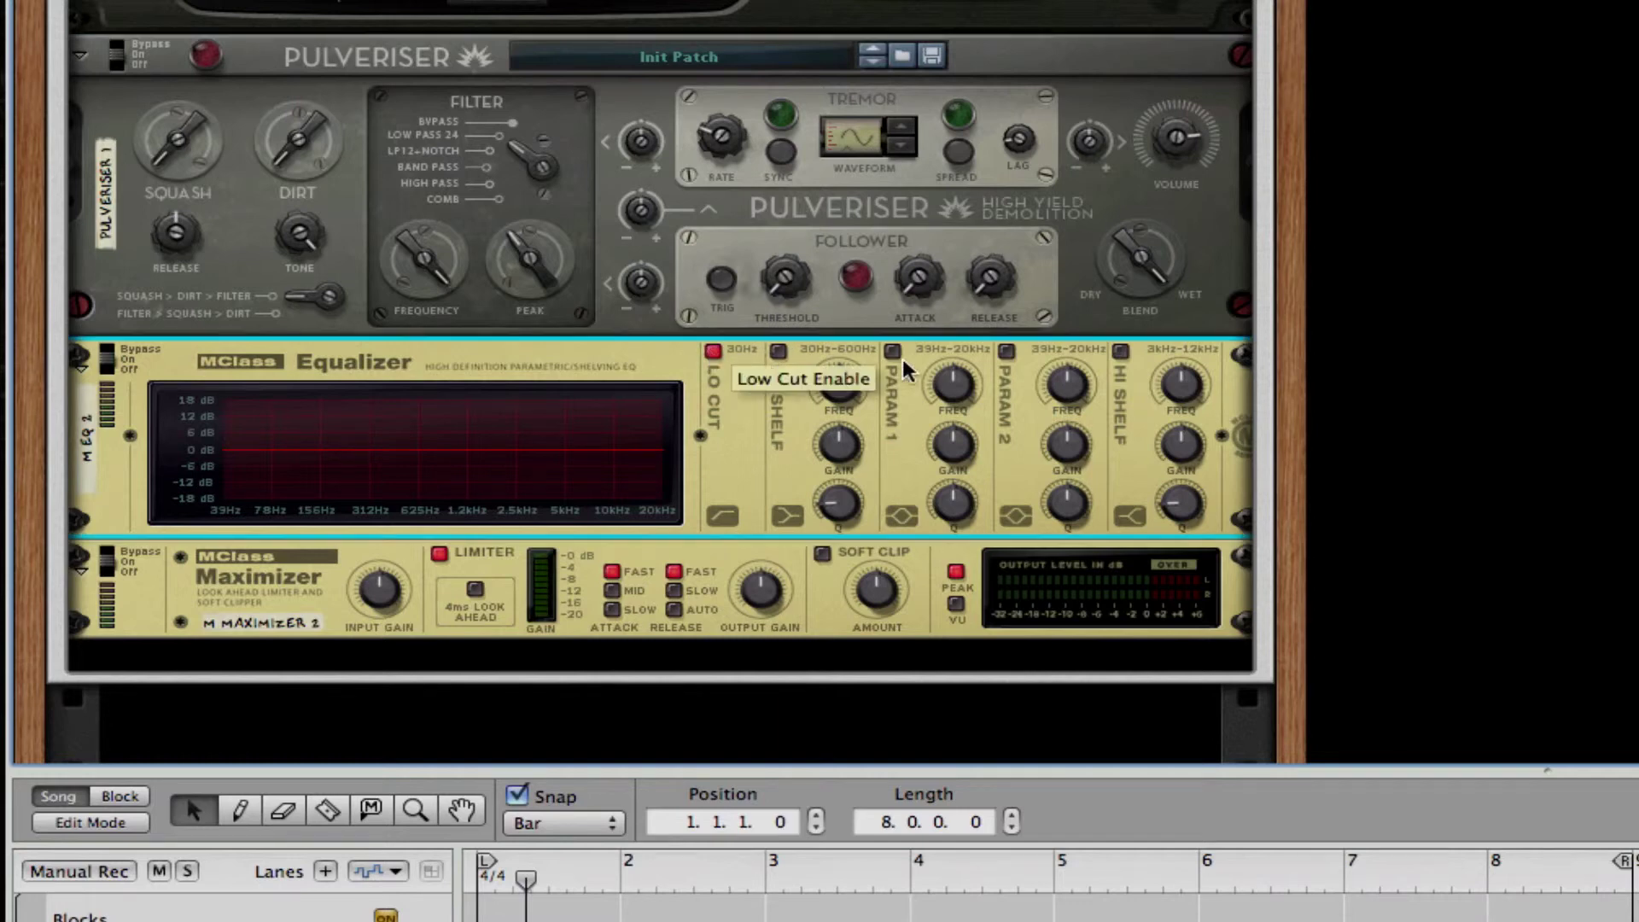
pyautogui.click(1006, 354)
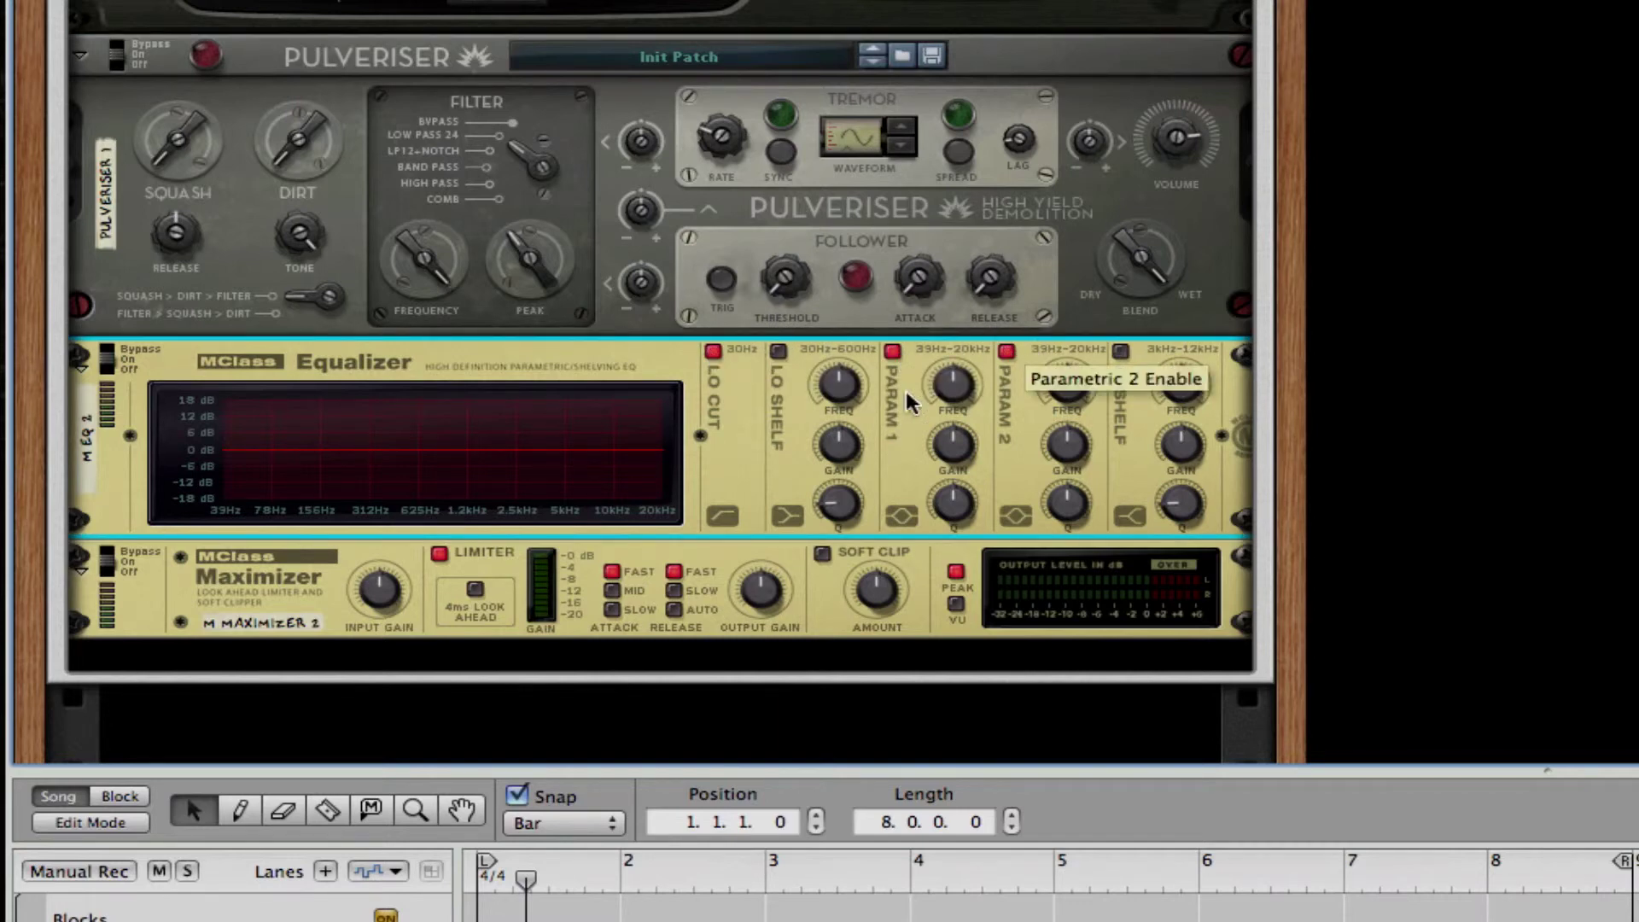
pyautogui.moveTo(953, 384); pyautogui.dragTo(1095, 226)
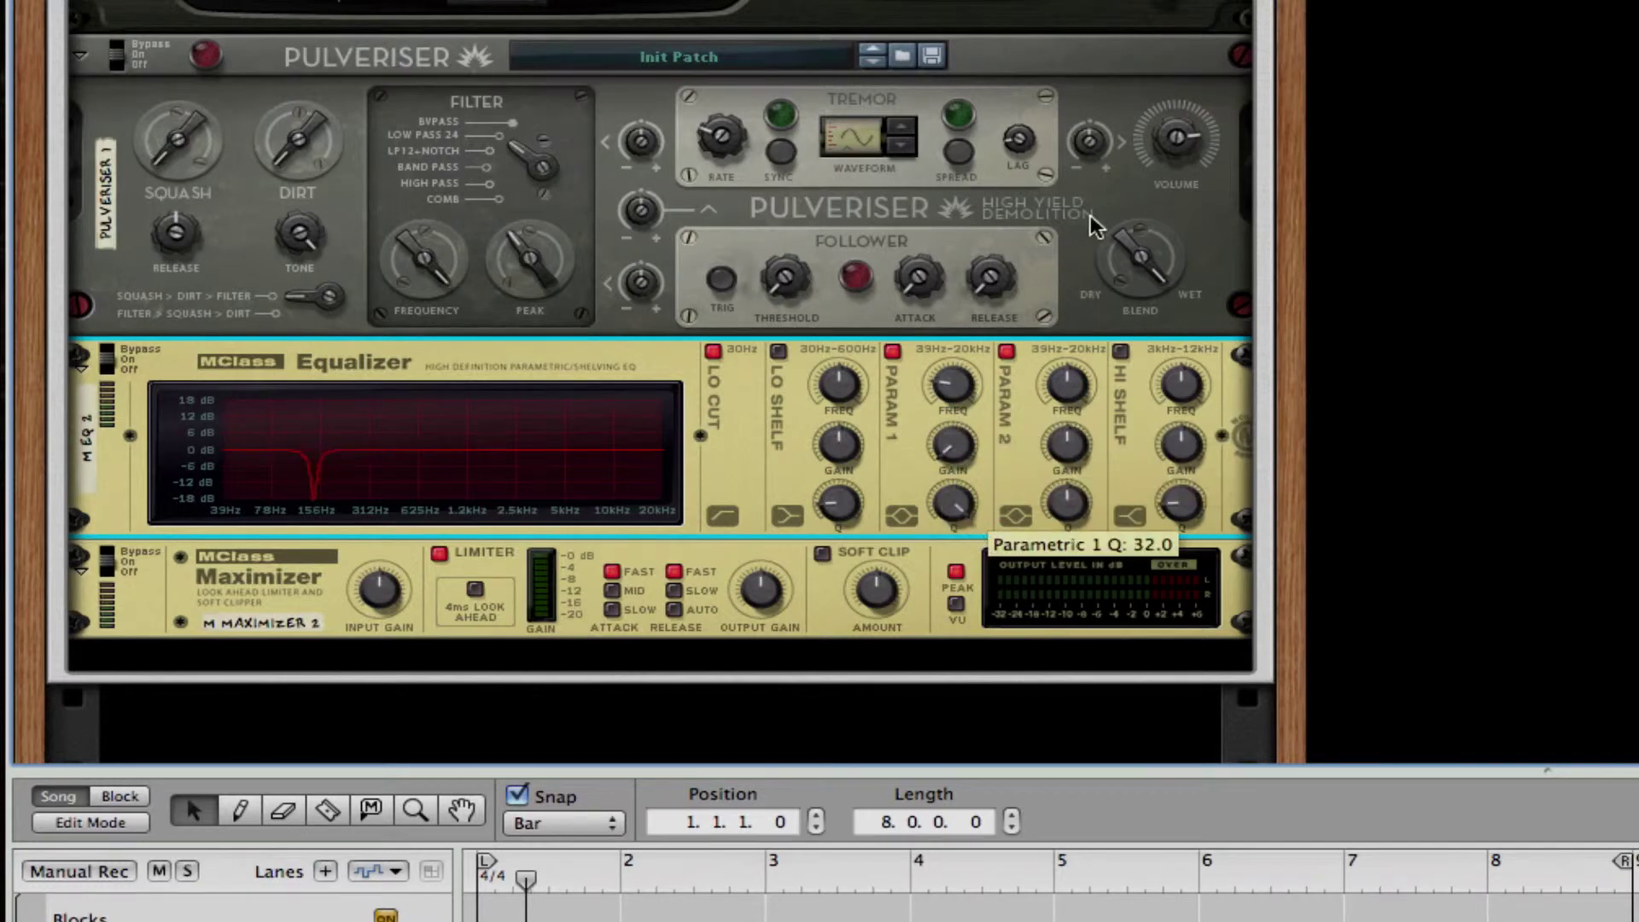
pyautogui.moveTo(1071, 380)
pyautogui.mouseDown()
pyautogui.moveTo(1077, 329)
pyautogui.moveTo(1071, 373)
pyautogui.mouseUp()
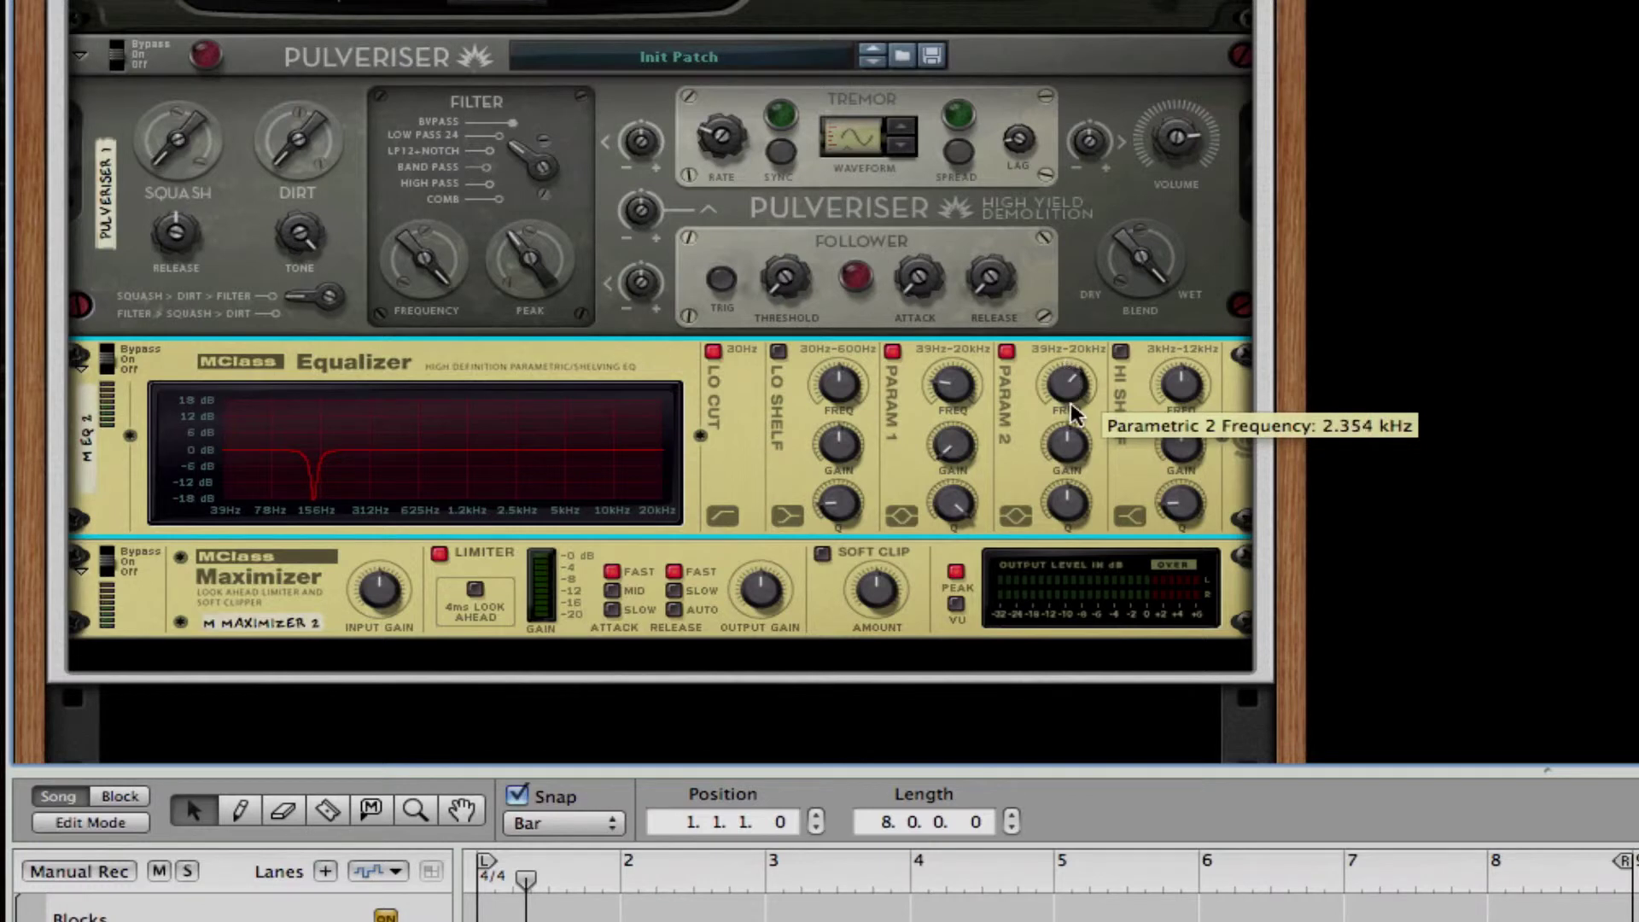
pyautogui.moveTo(1067, 444); pyautogui.dragTo(1097, 468)
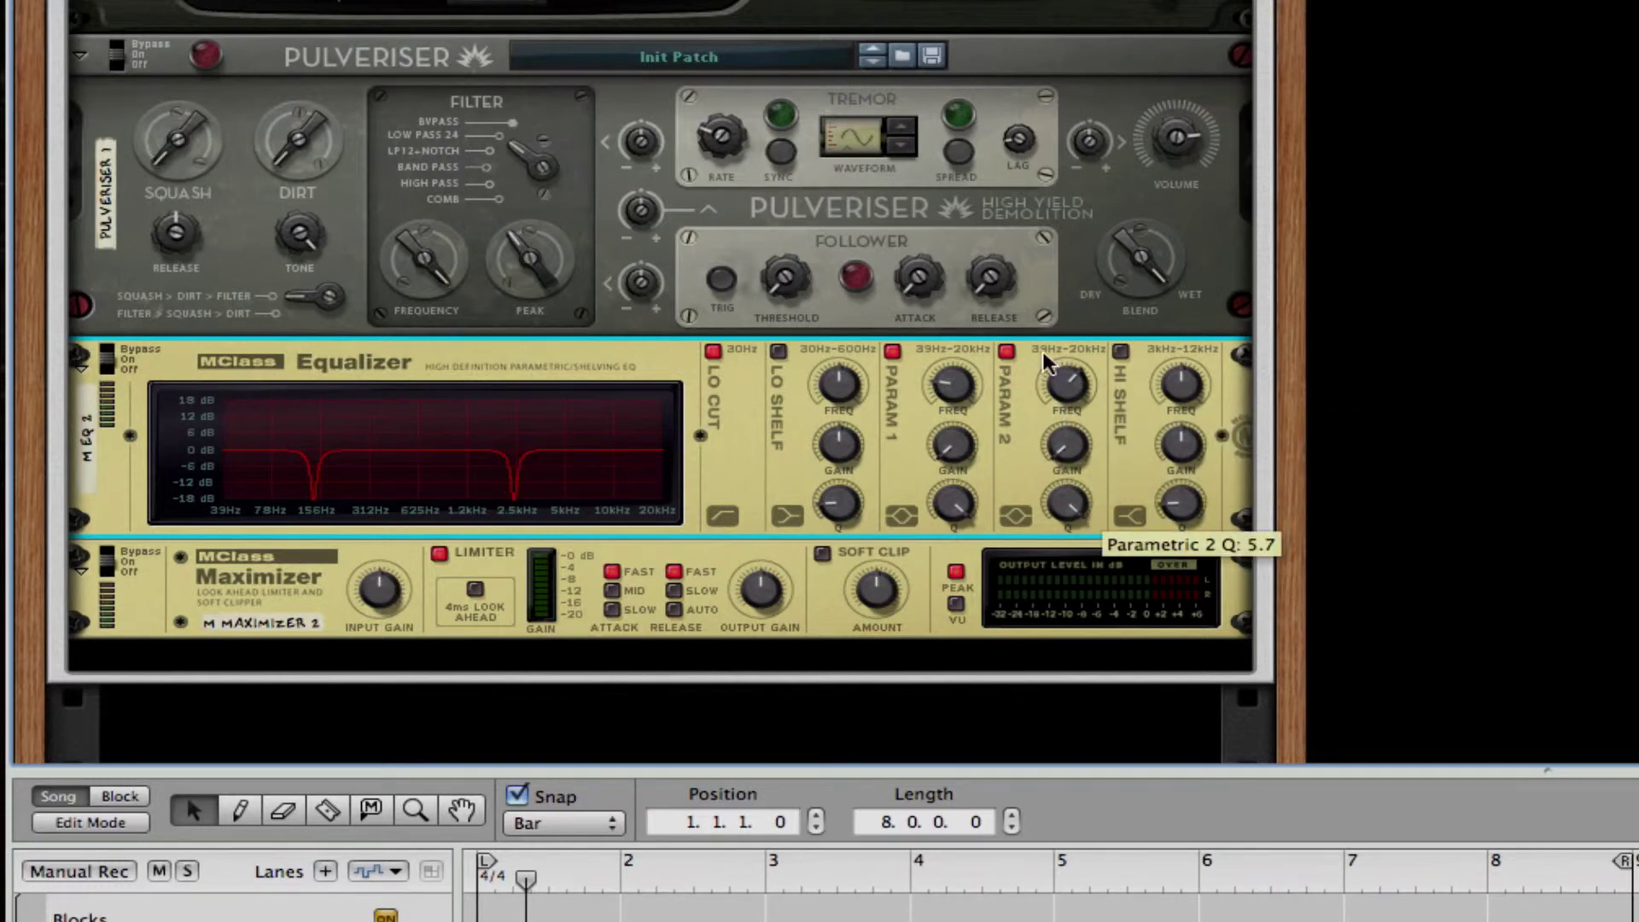
# Step: Enable the equalizer's high shelf with a moderate gain cut and its Q at maximum
pyautogui.click(1118, 354)
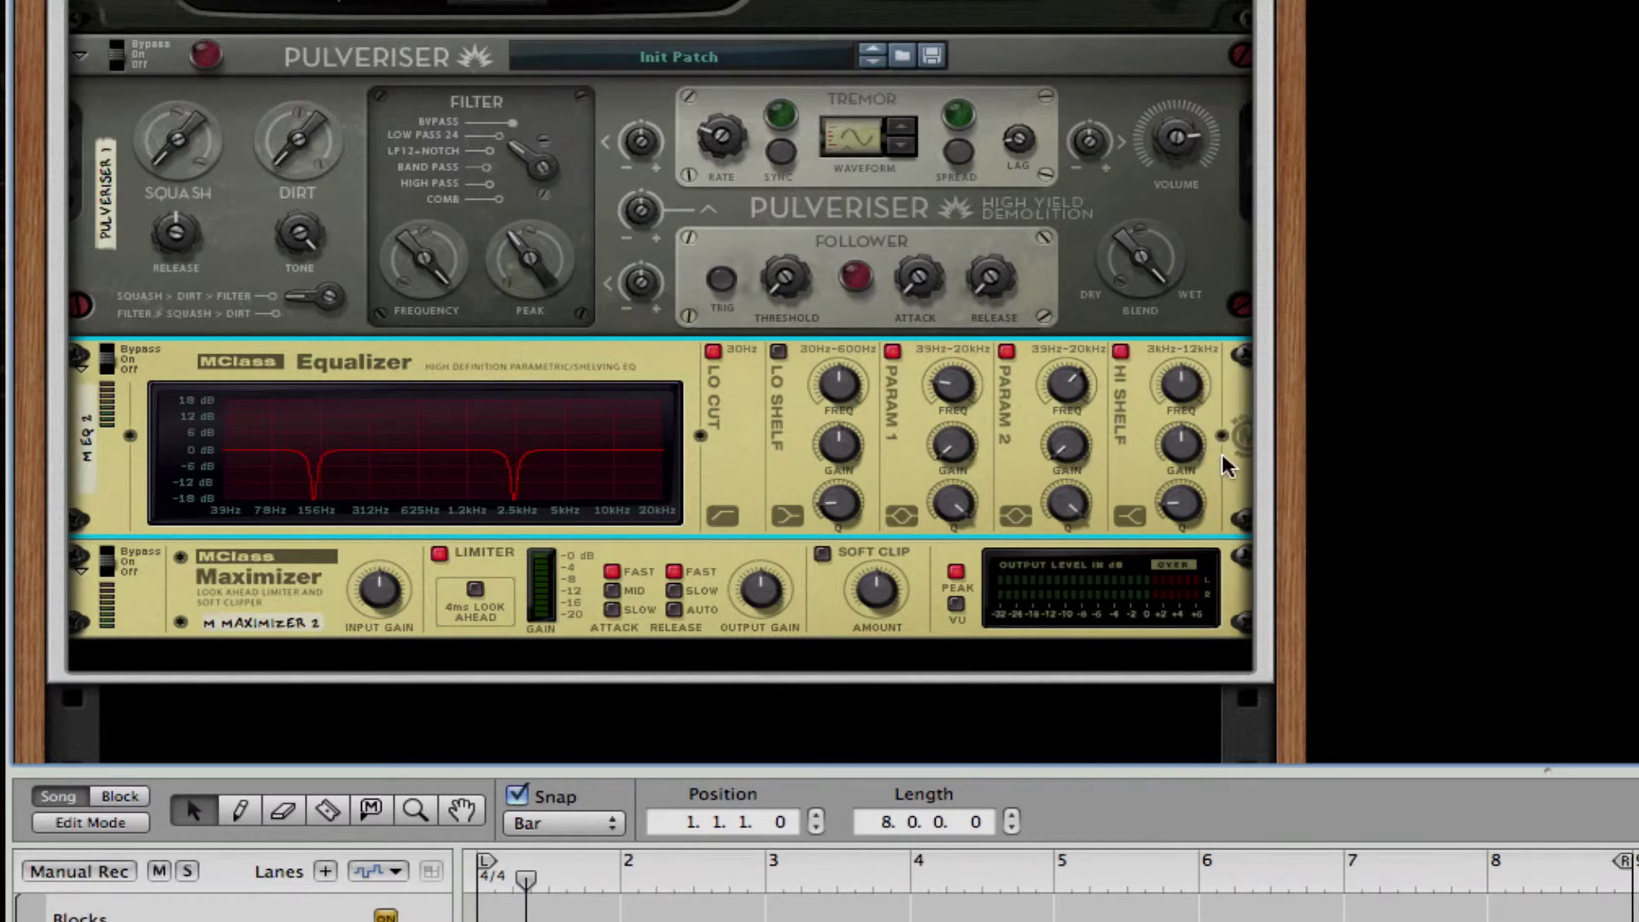
pyautogui.moveTo(1187, 457); pyautogui.dragTo(1175, 448)
pyautogui.moveTo(1181, 504); pyautogui.dragTo(1180, 482)
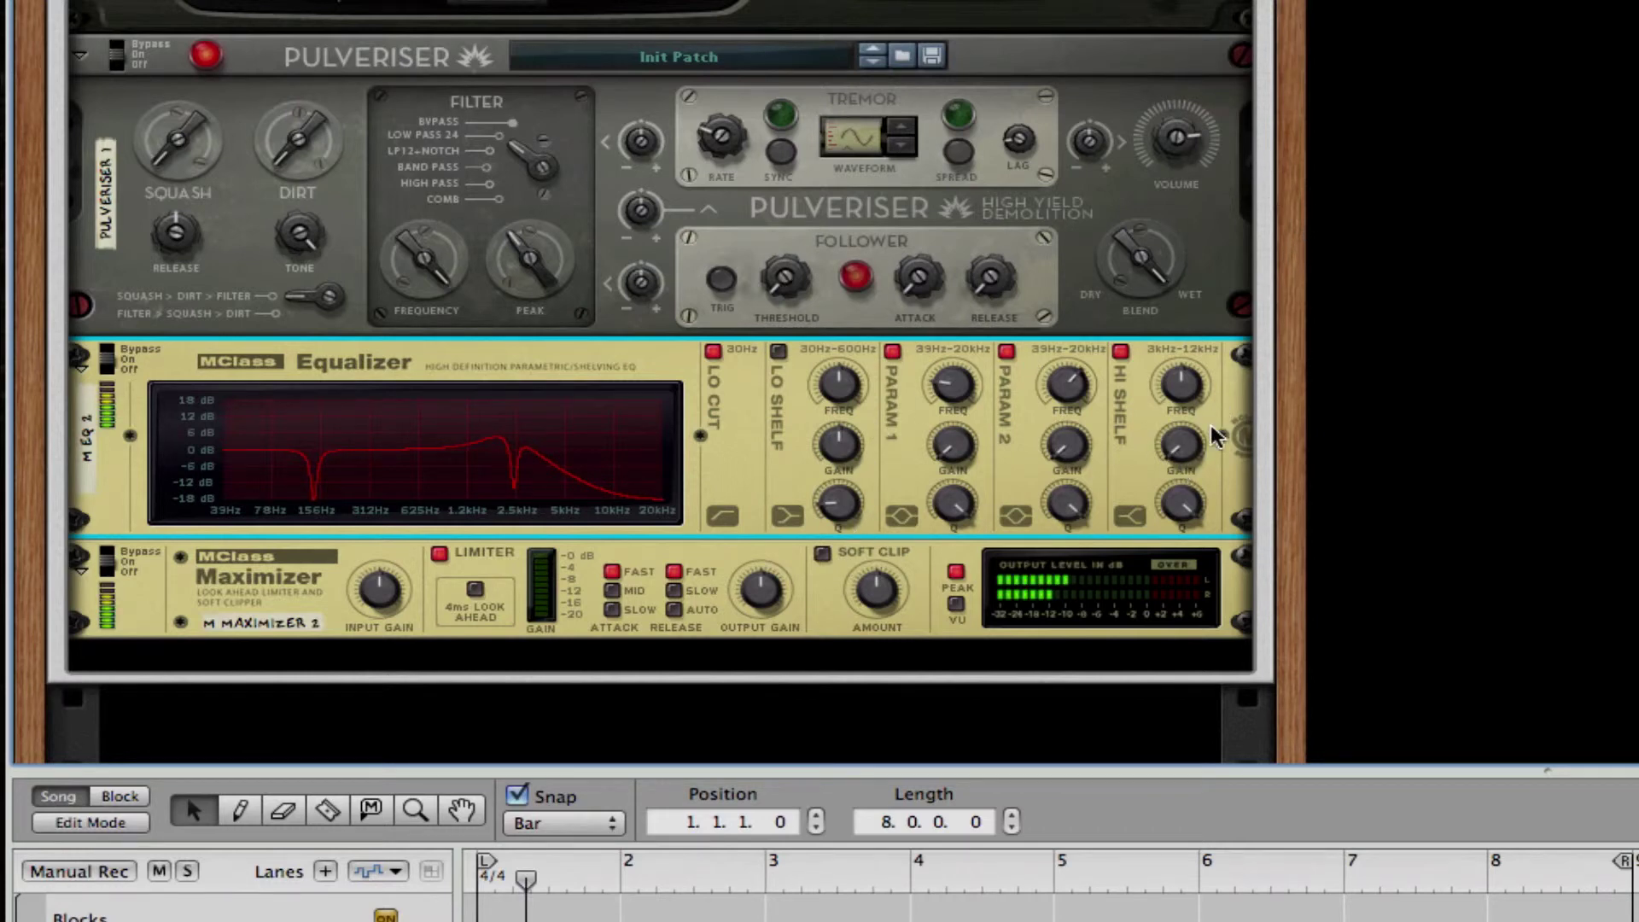
pyautogui.moveTo(1188, 459); pyautogui.dragTo(1205, 425)
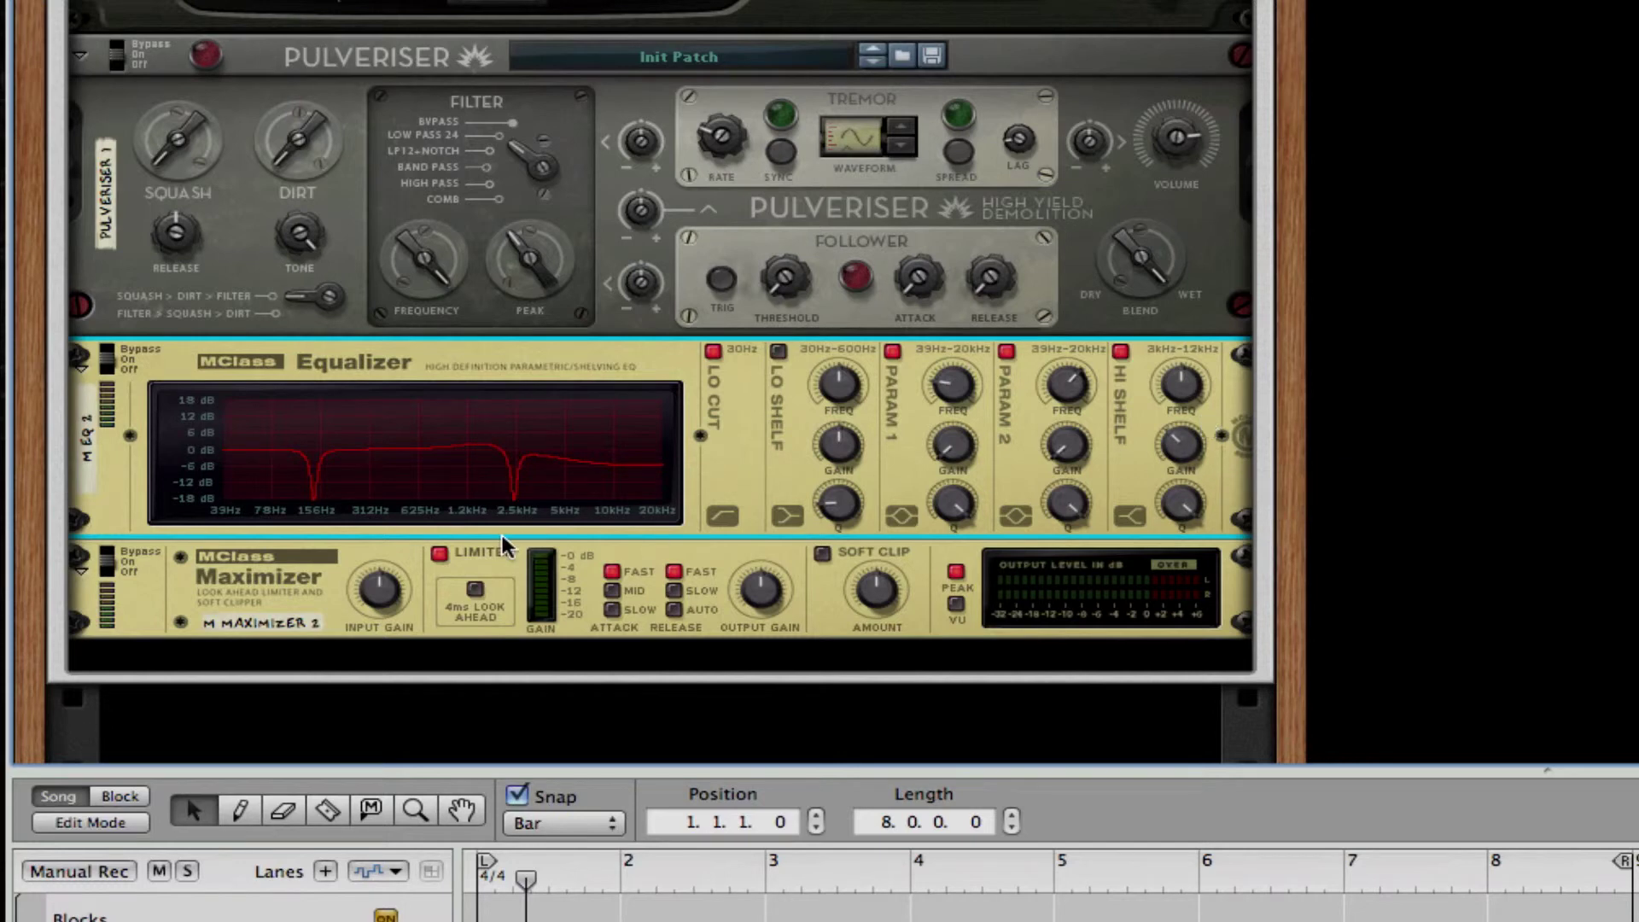
# Step: Enable Soft Clip on the MClass Maximizer and set its amount to maximum
pyautogui.click(824, 554)
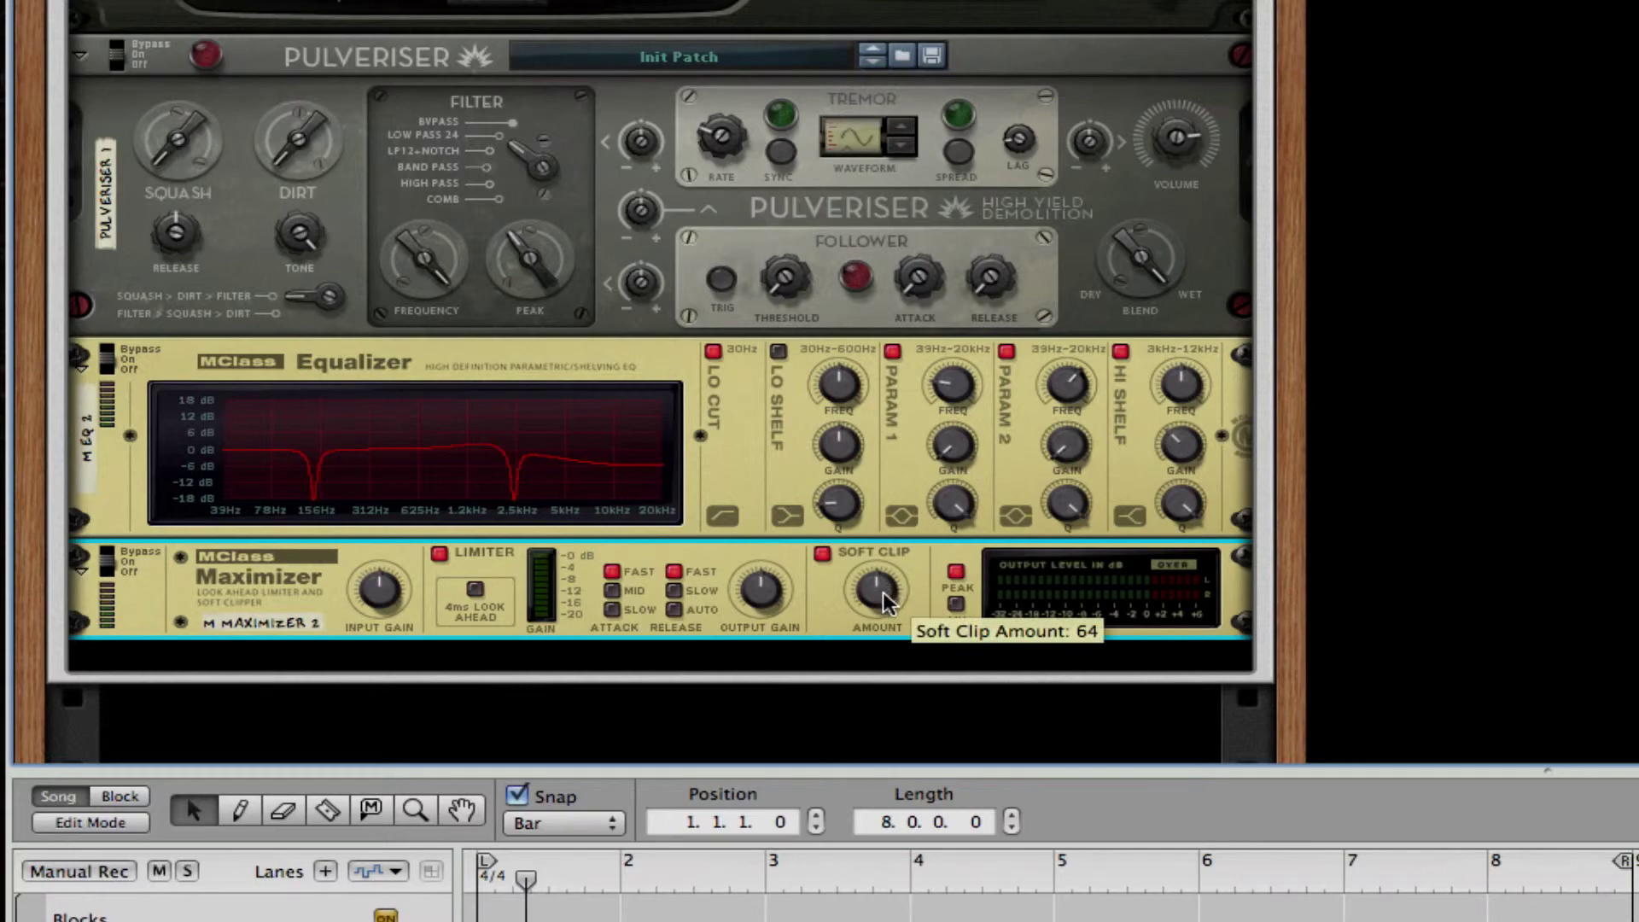
pyautogui.moveTo(877, 593); pyautogui.dragTo(922, 271)
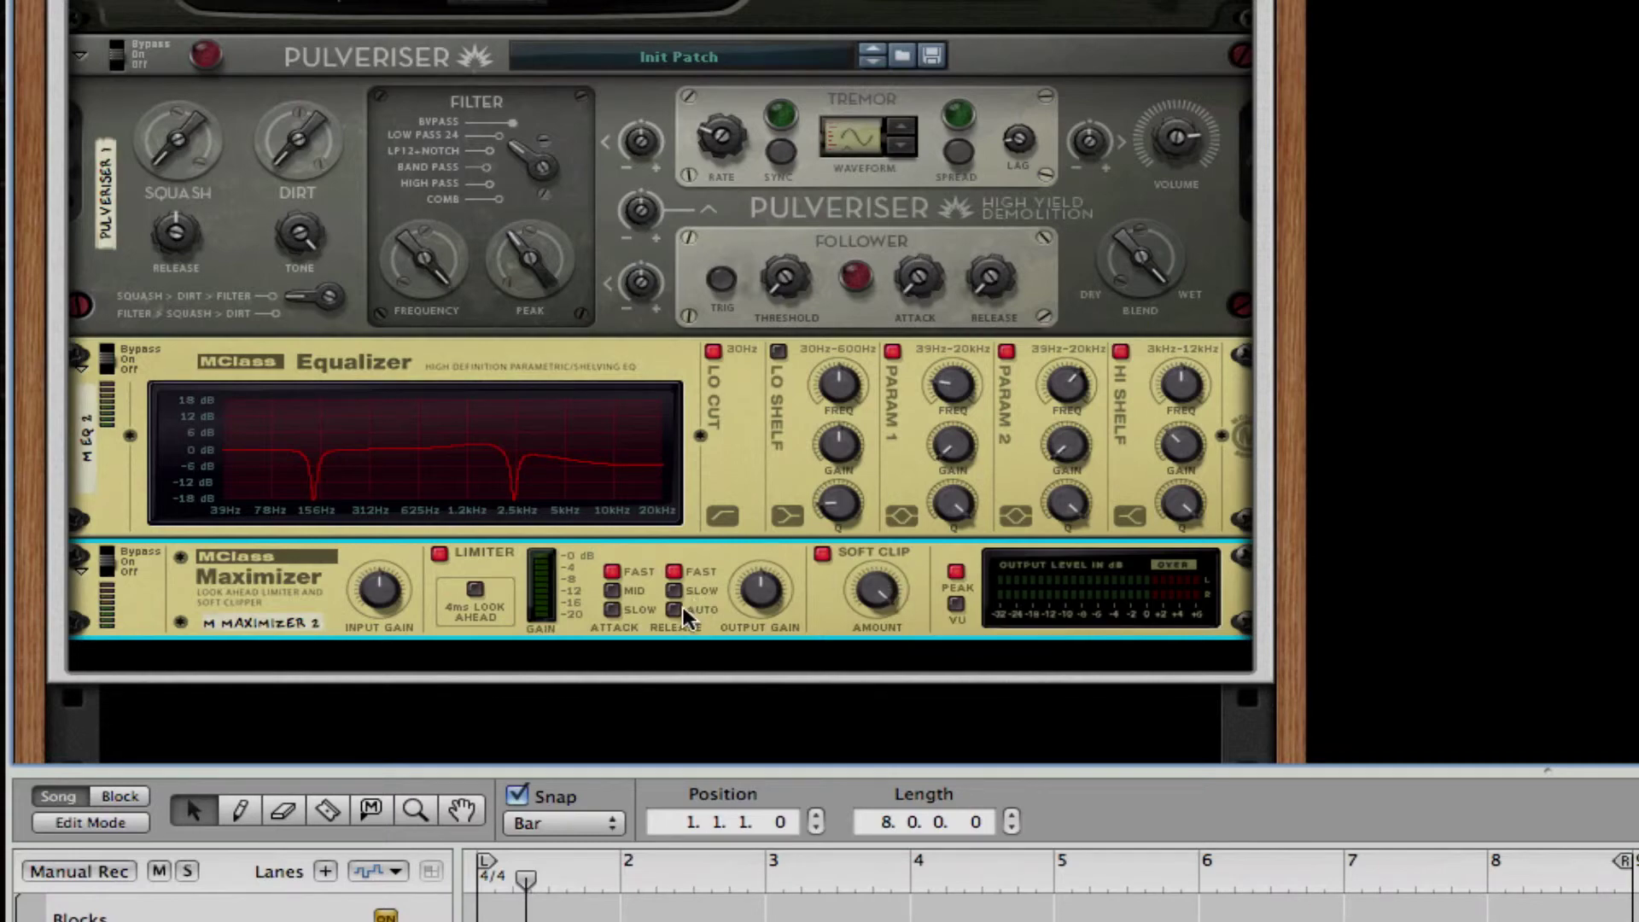
pyautogui.scroll(4, 1080, 350)
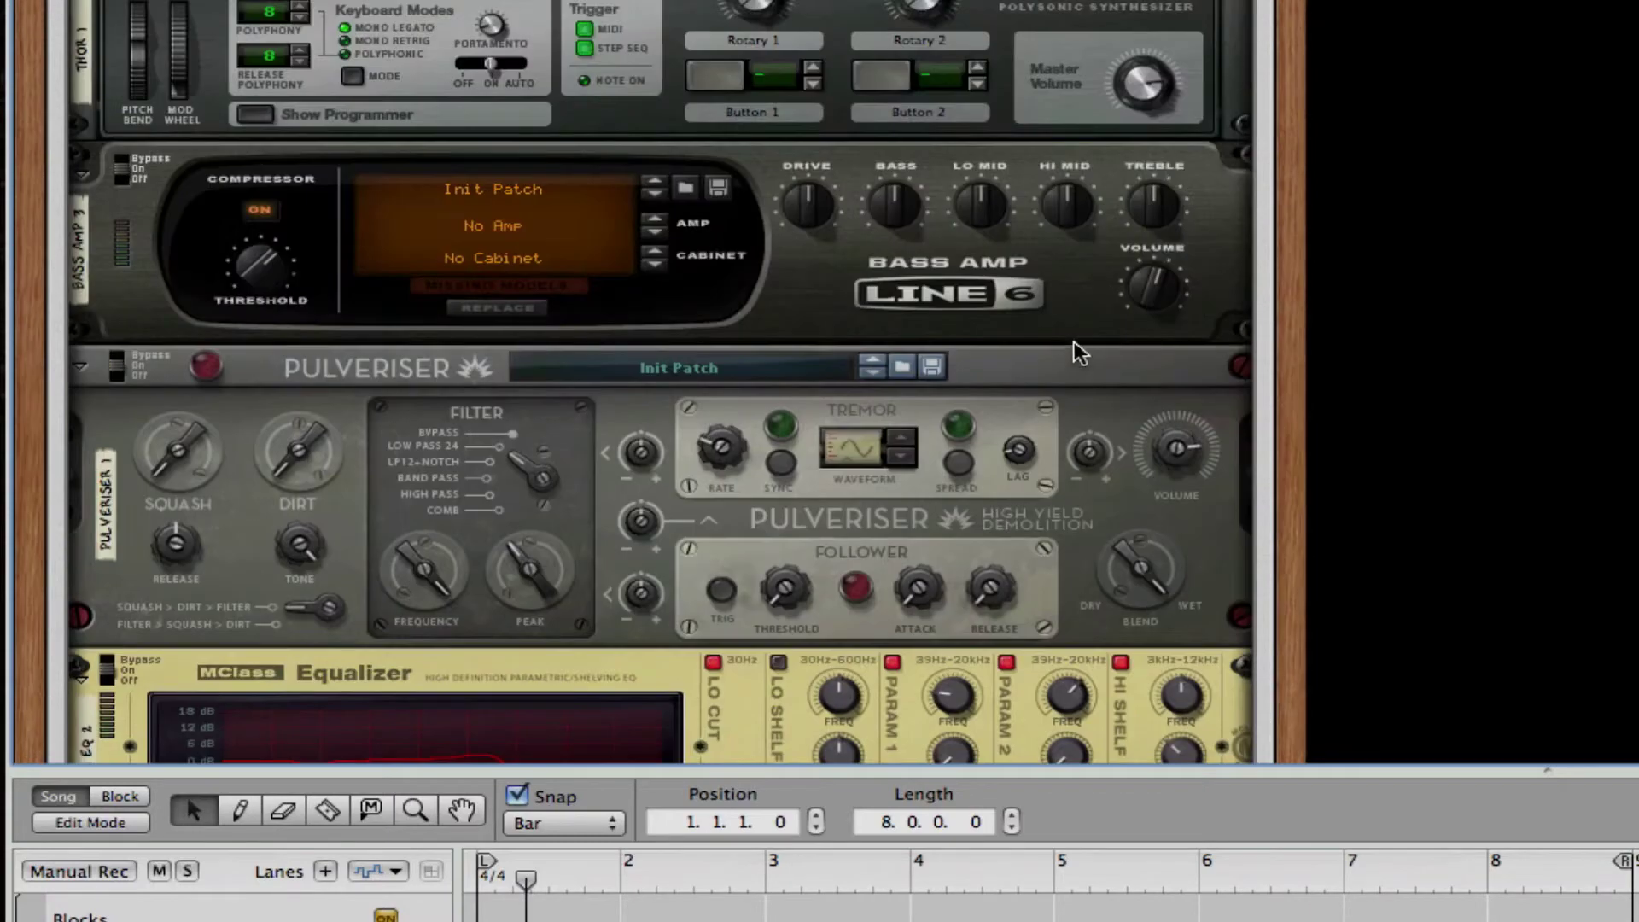
pyautogui.scroll(1, 1080, 354)
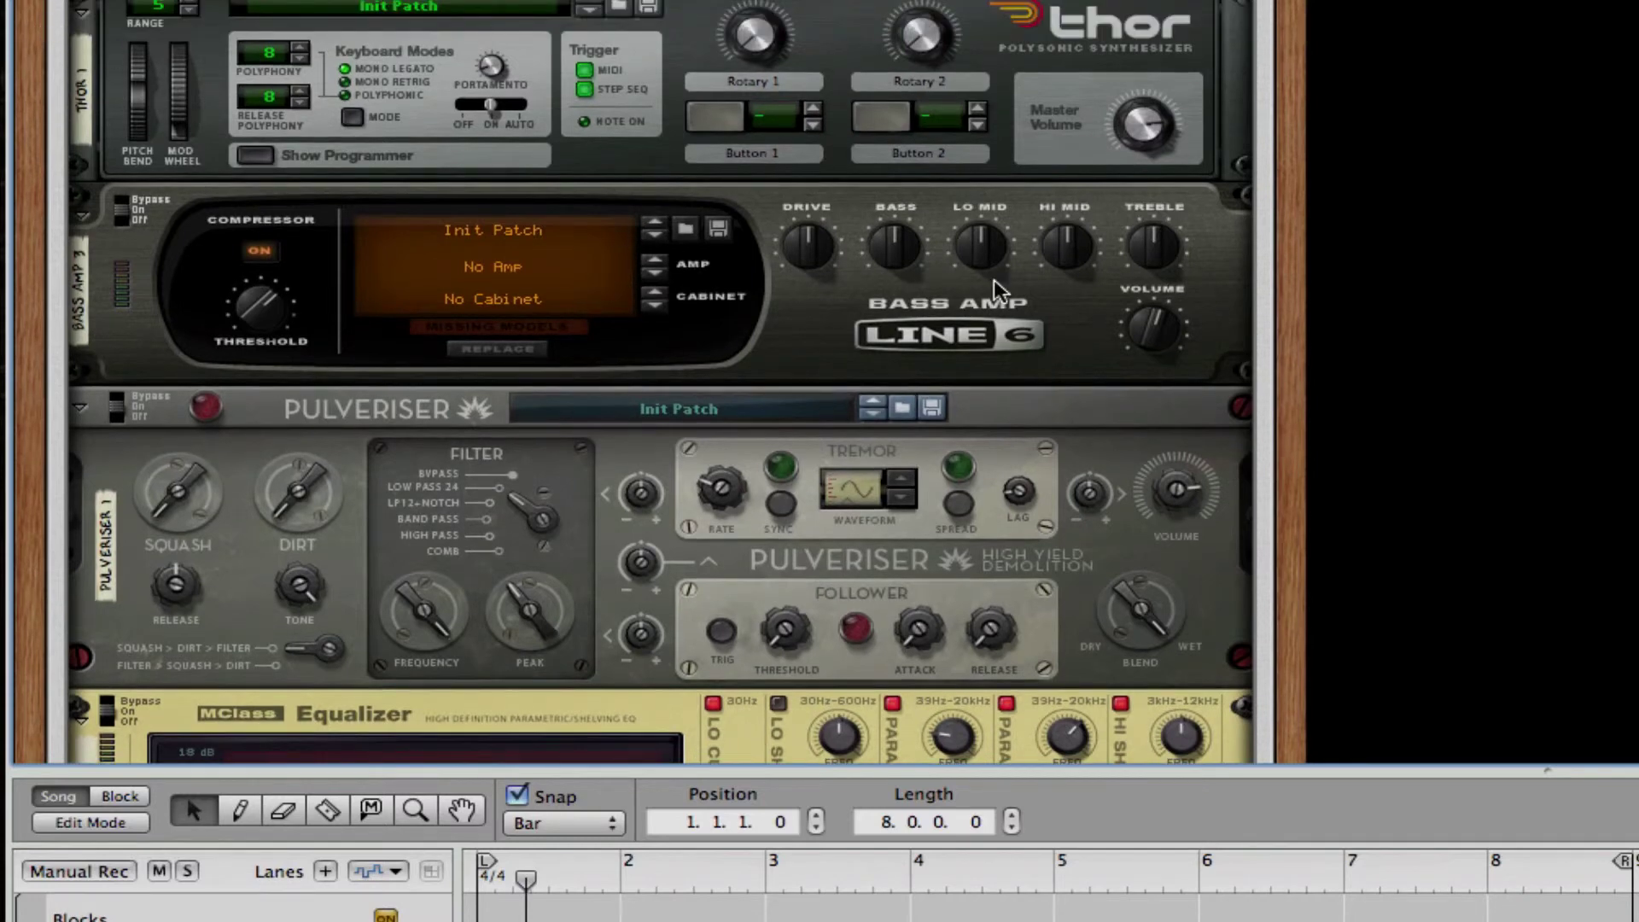
# Step: On the Pulveriser, set Dirt to 28% and Squash to 31%
pyautogui.scroll(-1, 998, 290)
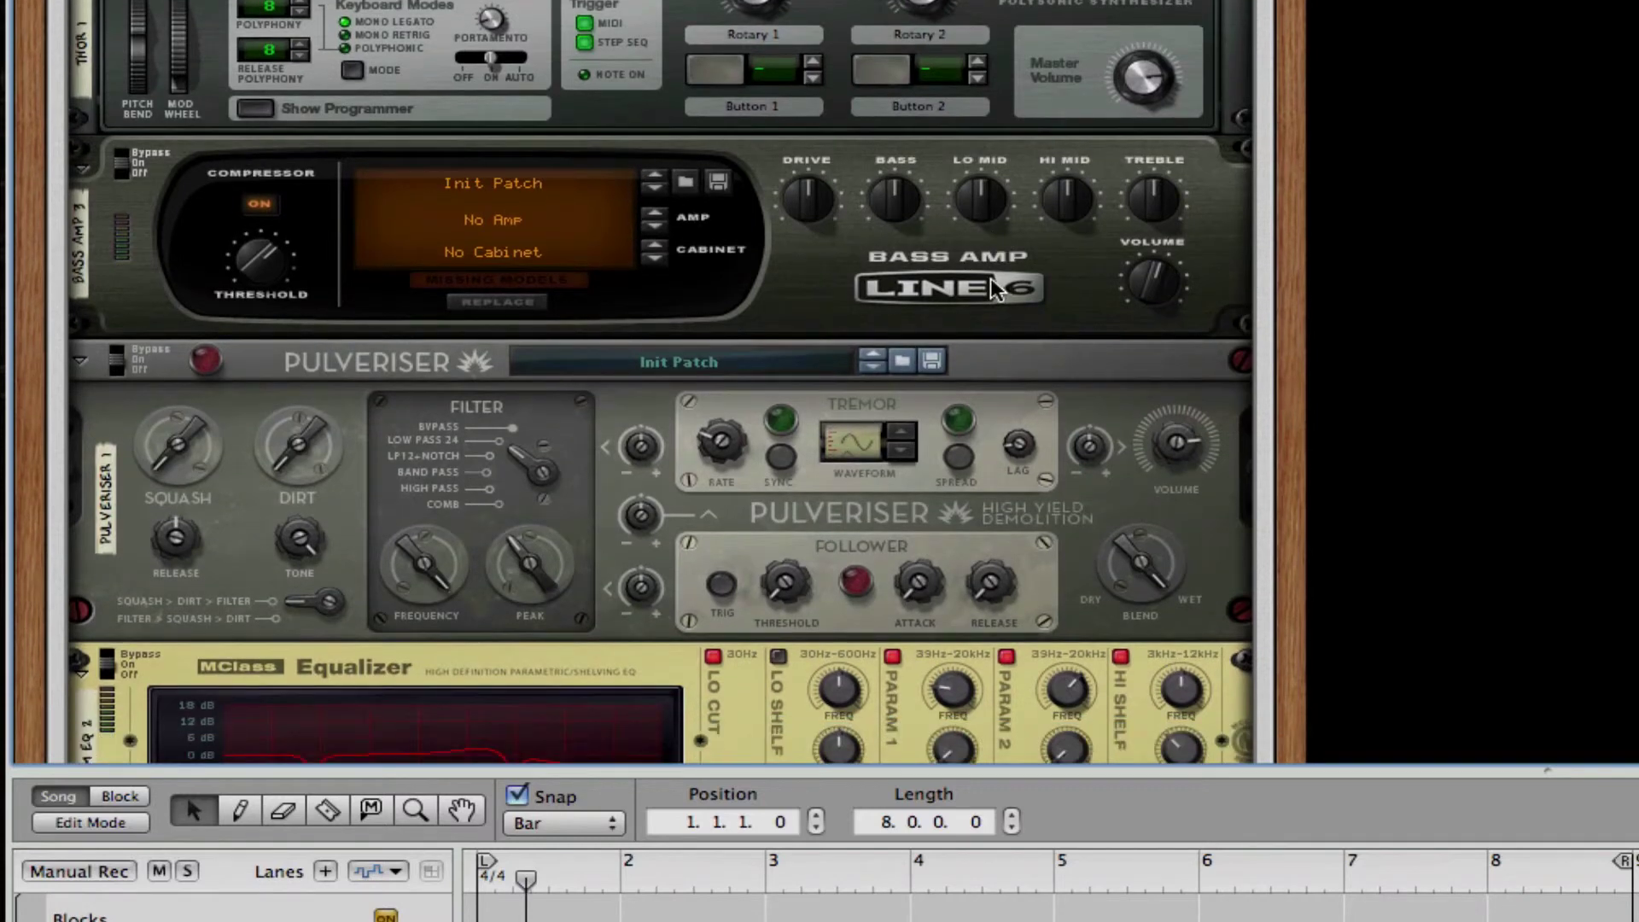
pyautogui.click(299, 425)
pyautogui.moveTo(299, 425)
pyautogui.mouseDown()
pyautogui.moveTo(292, 413)
pyautogui.moveTo(316, 444)
pyautogui.mouseUp()
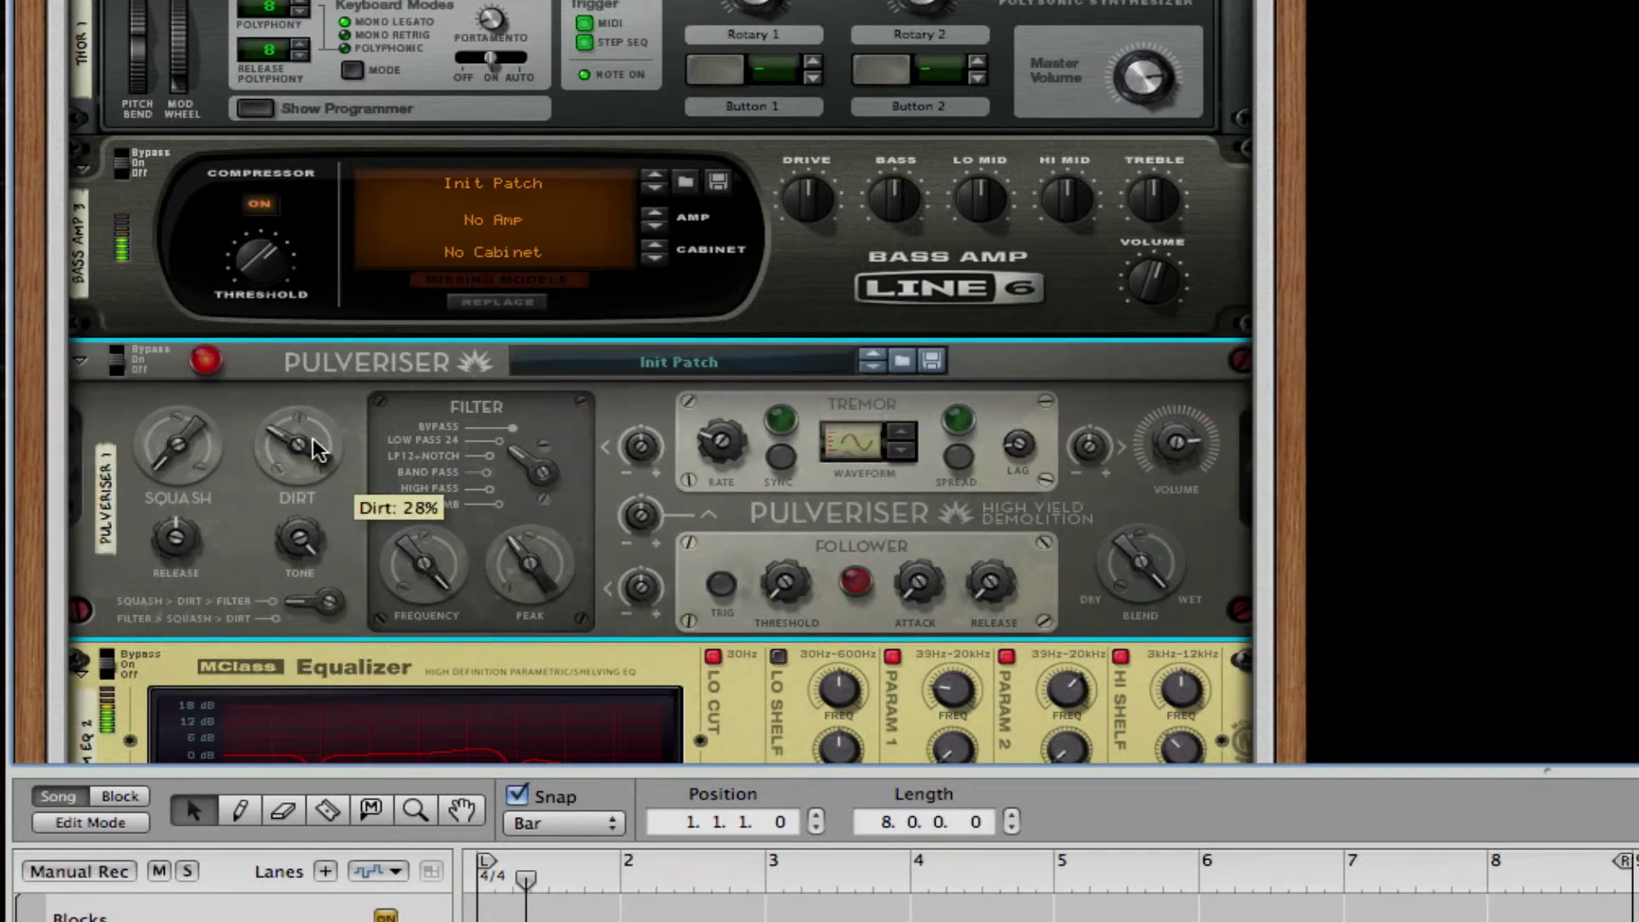
pyautogui.moveTo(190, 437); pyautogui.dragTo(205, 416)
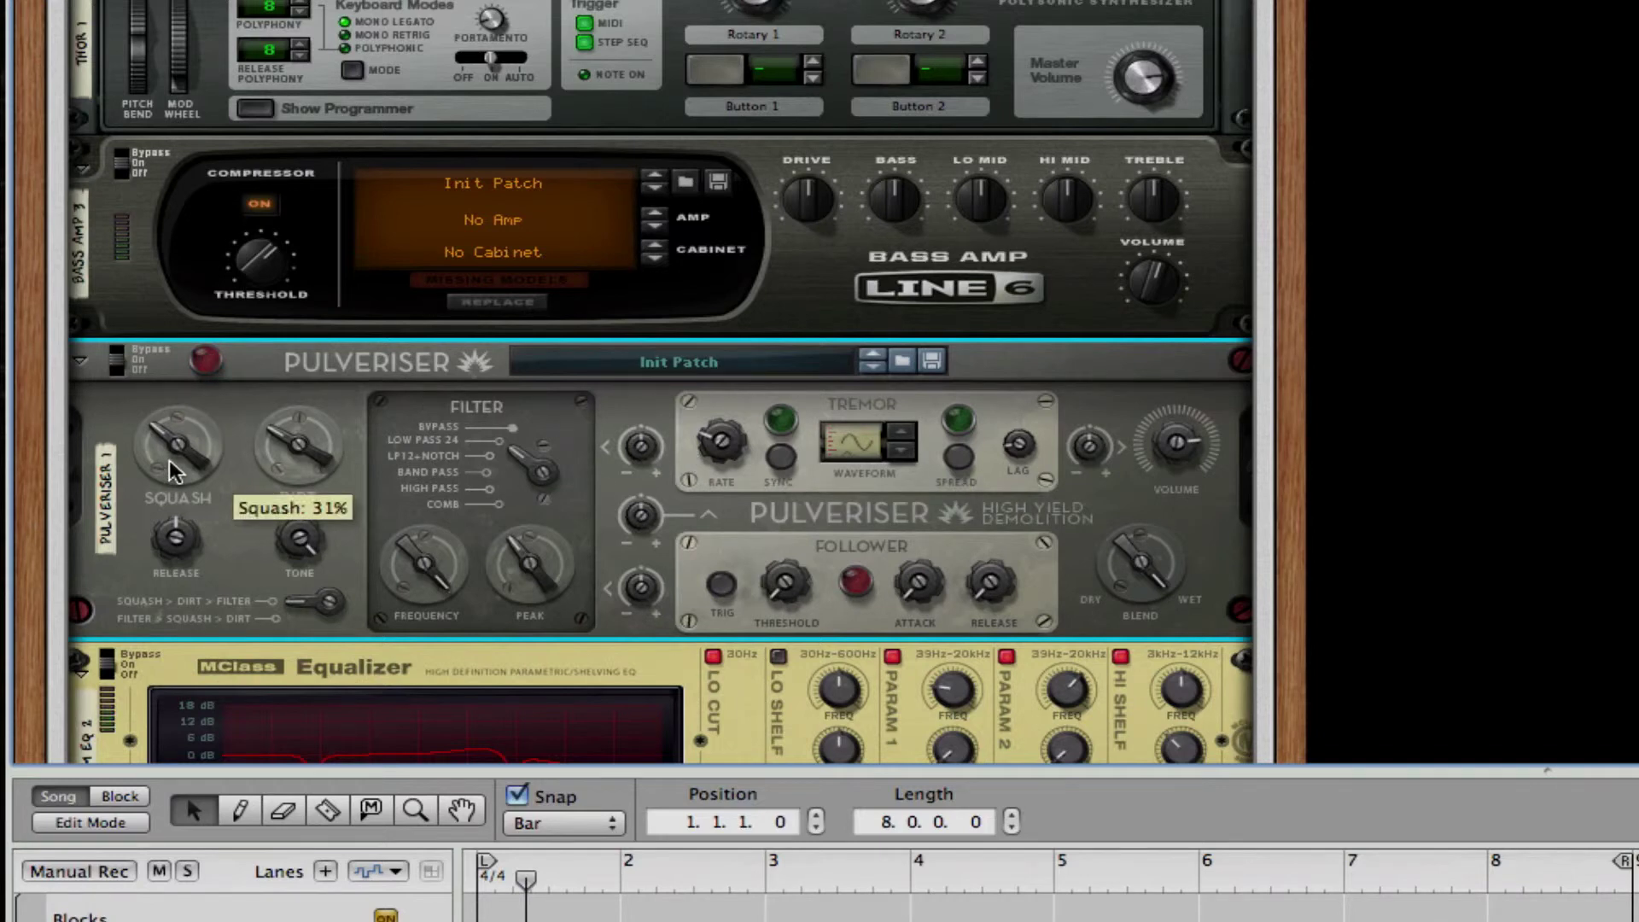
pyautogui.moveTo(169, 464); pyautogui.dragTo(169, 468)
pyautogui.moveTo(156, 493)
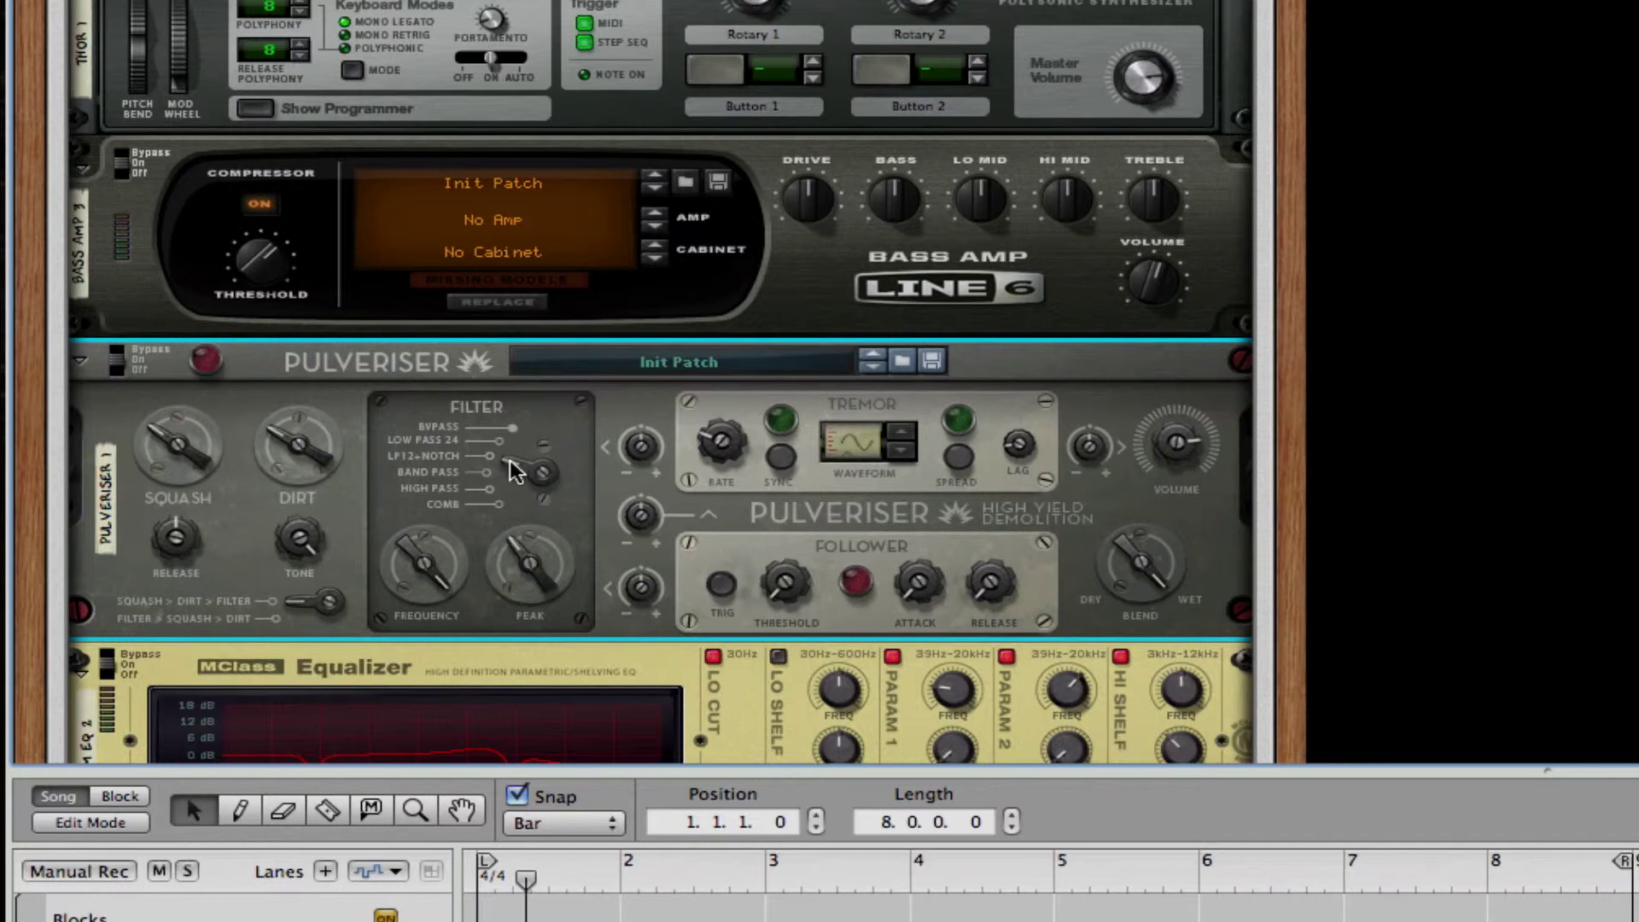
# Step: Set the Pulveriser filter to LP12+Notch with Peak at about its midpoint, and set Tremor to Frequency to -56%
pyautogui.moveTo(542, 575); pyautogui.dragTo(536, 575)
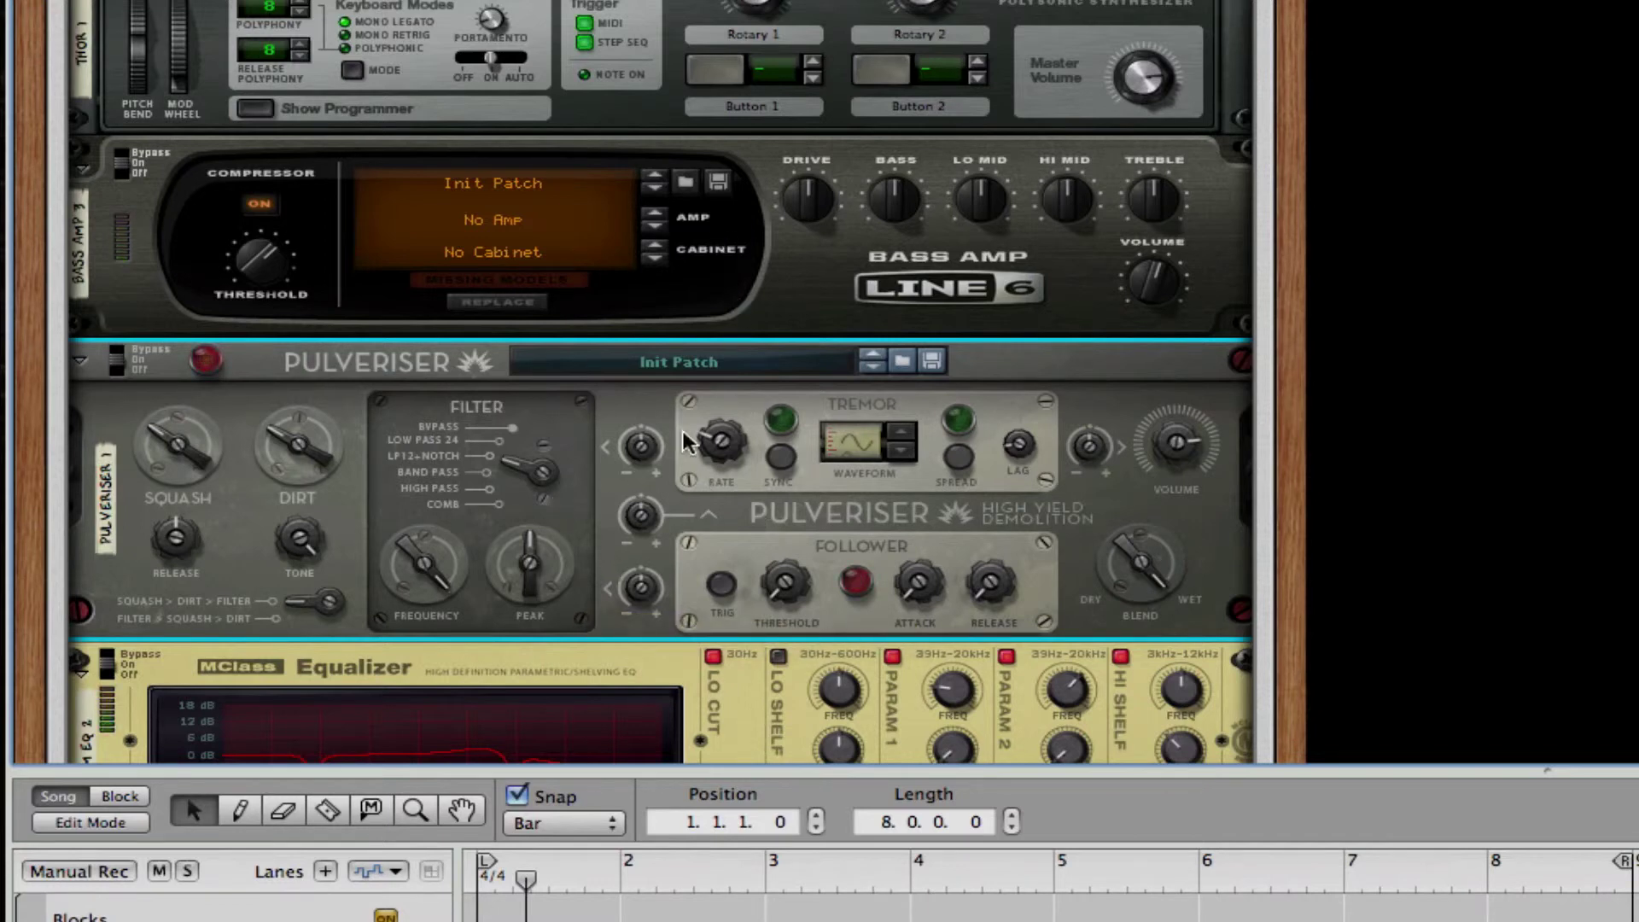
pyautogui.moveTo(635, 449); pyautogui.dragTo(629, 475)
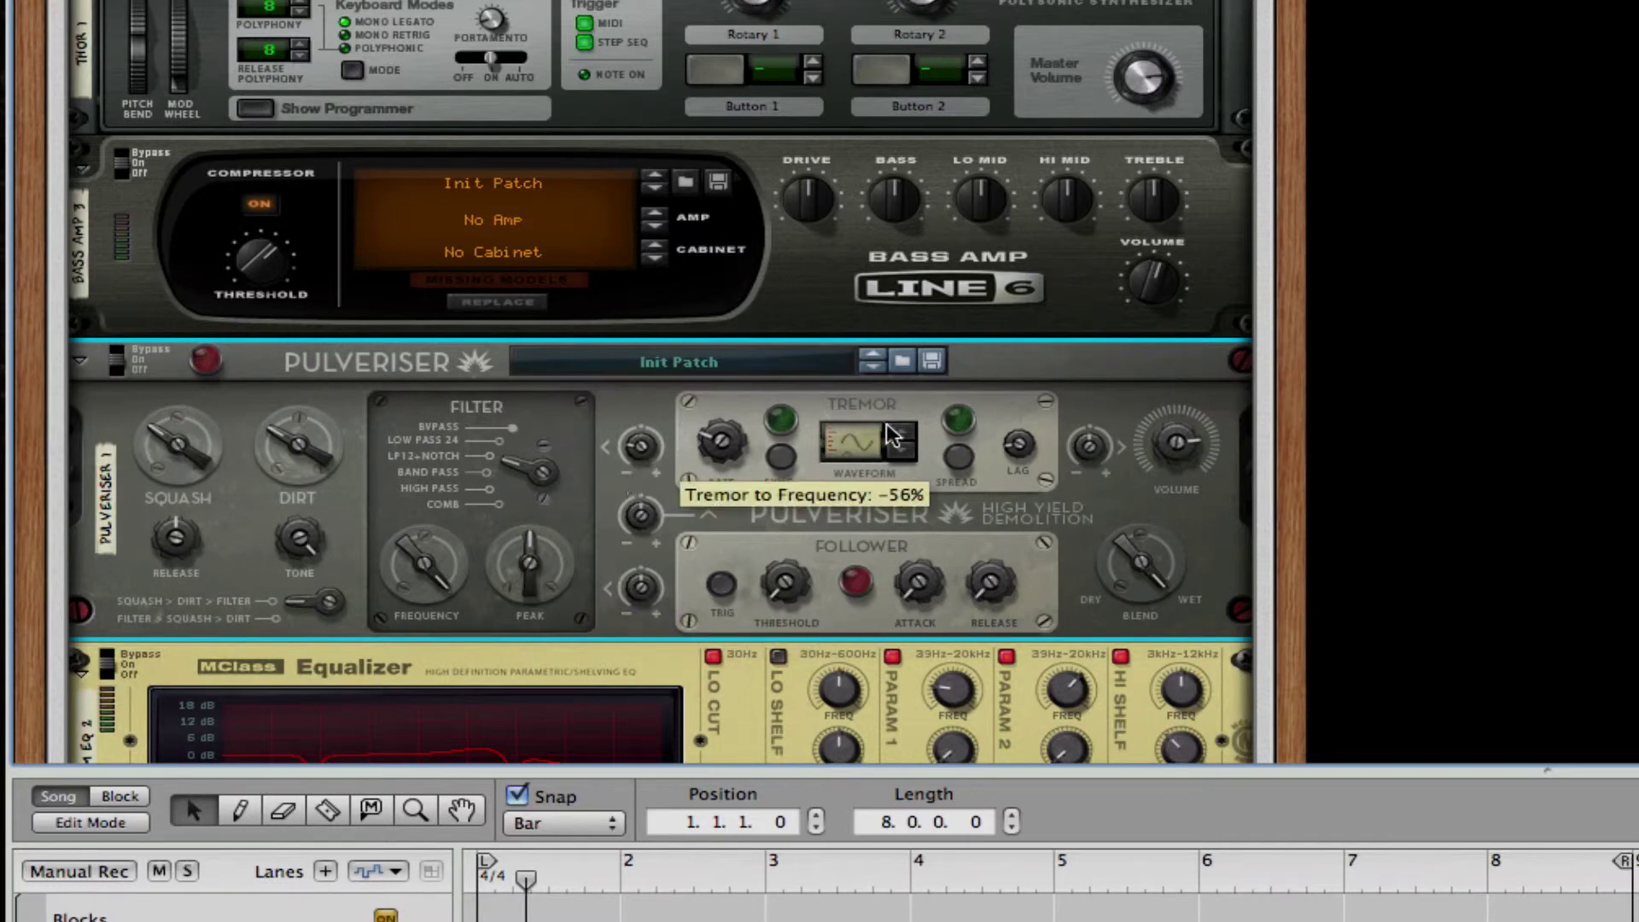
# Step: Adjust the rate of the Pulveriser's Tremor and enable its Sync and Spread
pyautogui.moveTo(721, 442); pyautogui.dragTo(720, 381)
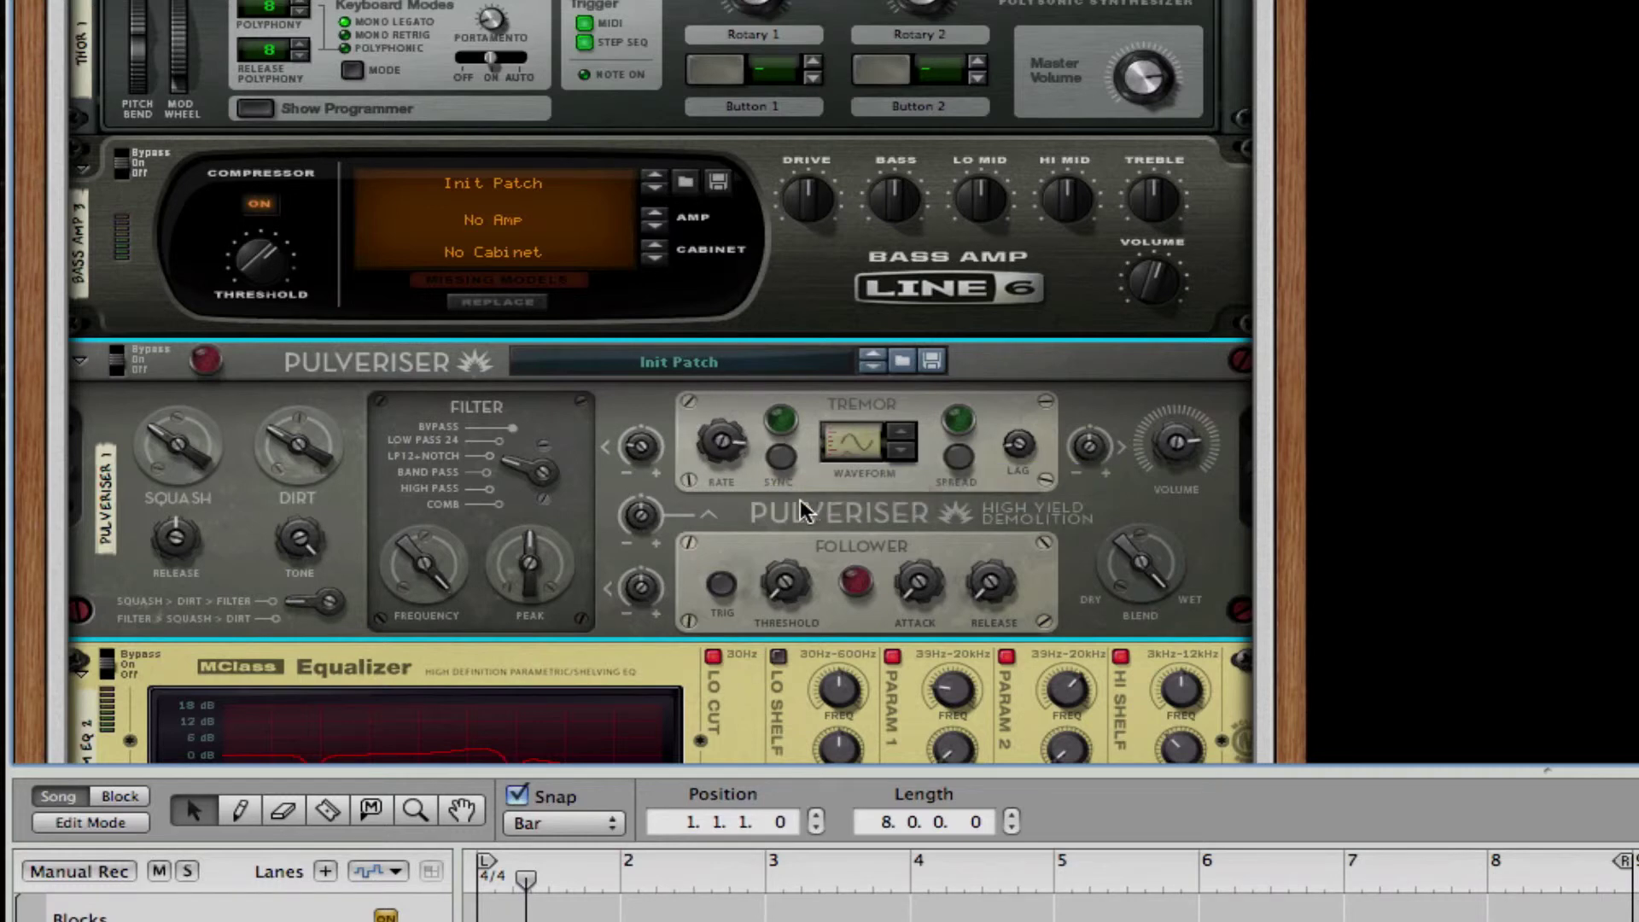
pyautogui.click(779, 457)
pyautogui.moveTo(741, 451); pyautogui.dragTo(741, 454)
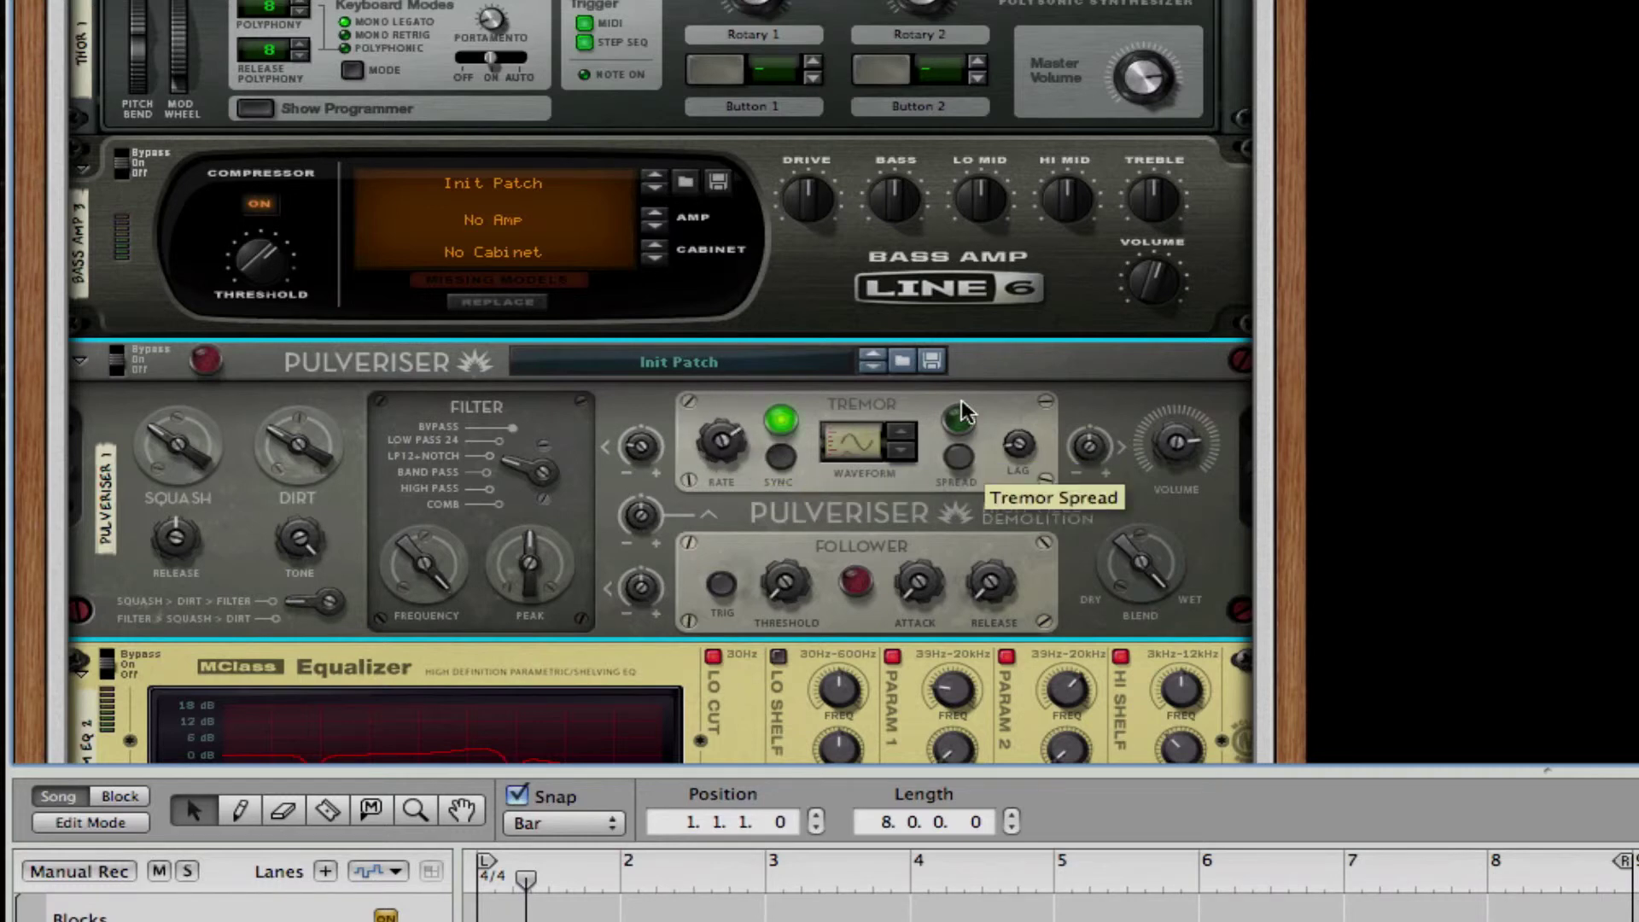
pyautogui.click(970, 465)
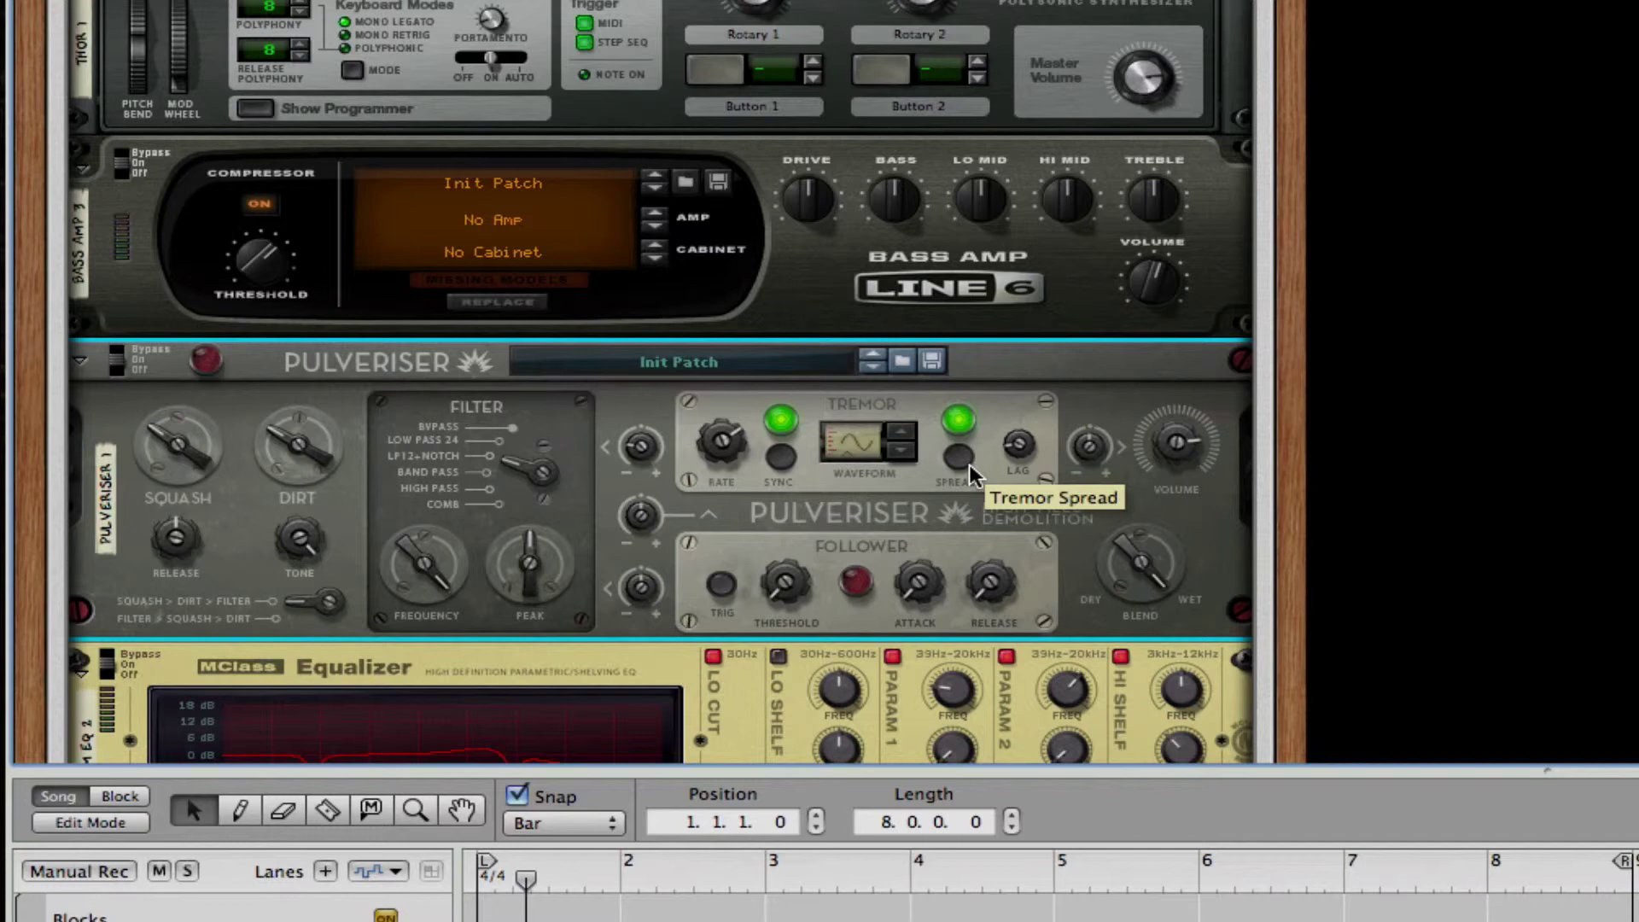